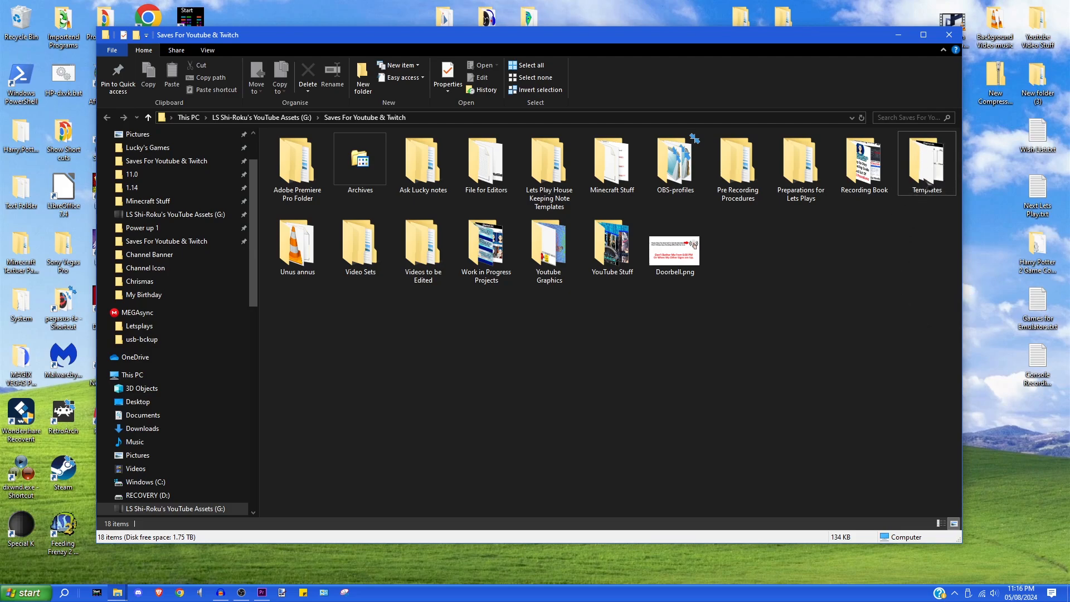
- Open Templates > Thumbnail Templates, checking the Non Lets Play Stuff folder and going back
double_click(929, 174)
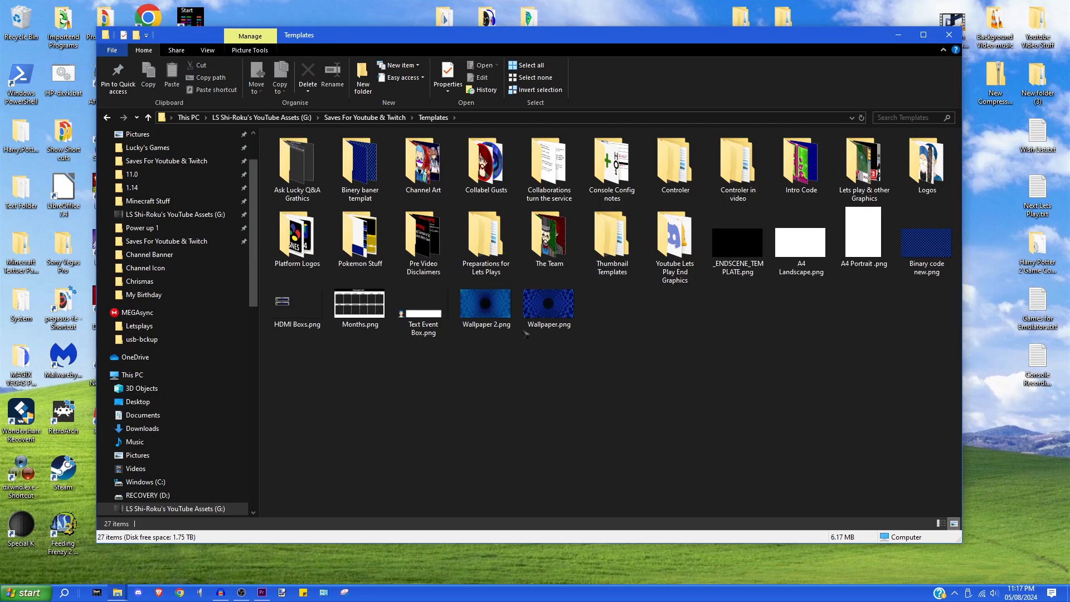
double_click(616, 246)
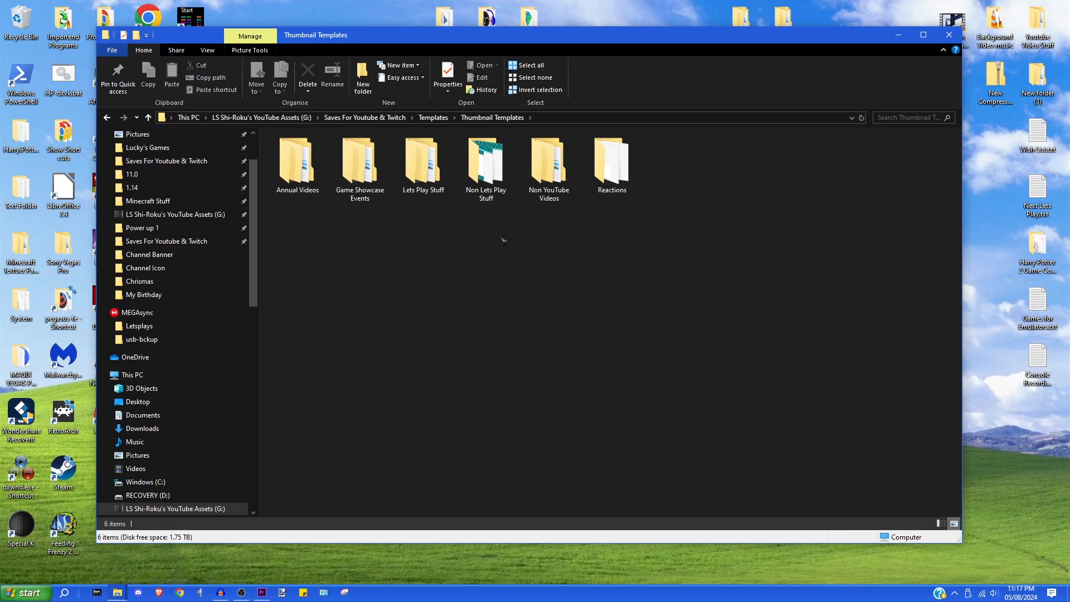
double_click(485, 165)
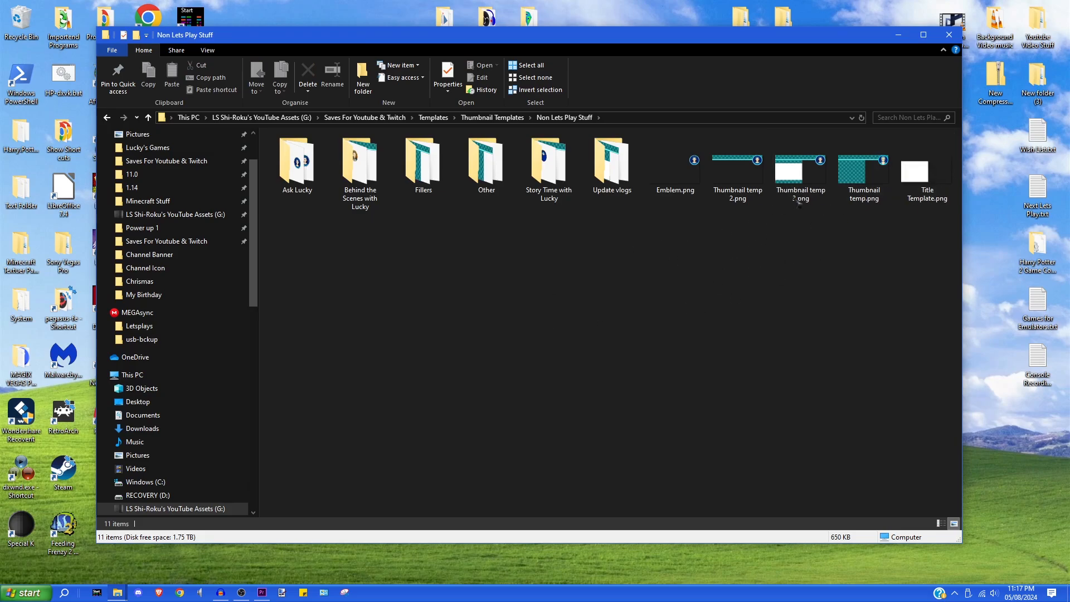
left_click(106, 117)
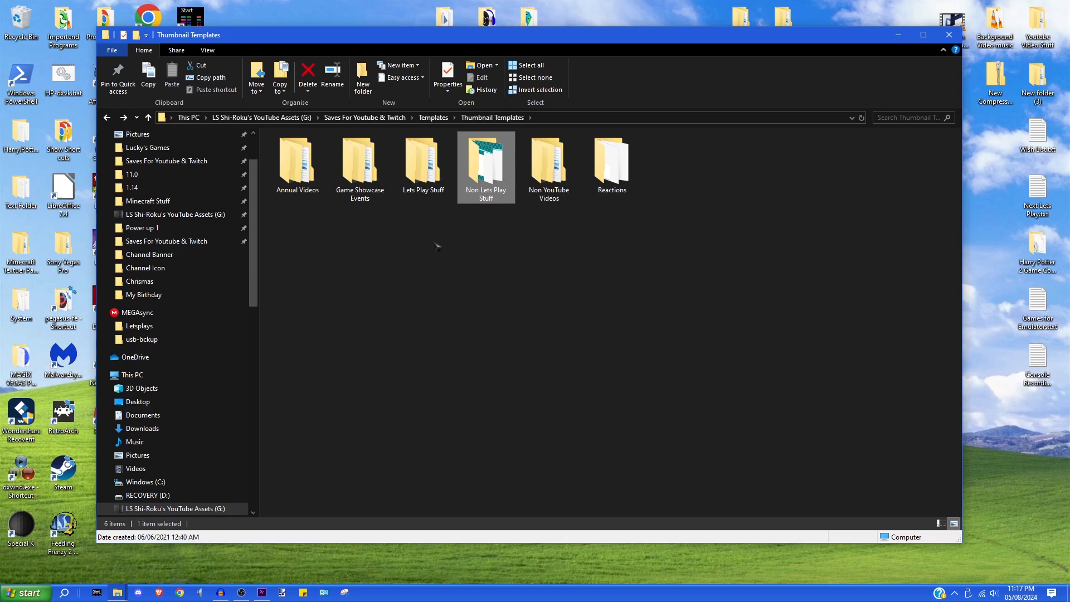
- Navigate Lets Play Stuff > Games > Games > PC > Finished, skipping the Microsoft folder
double_click(429, 176)
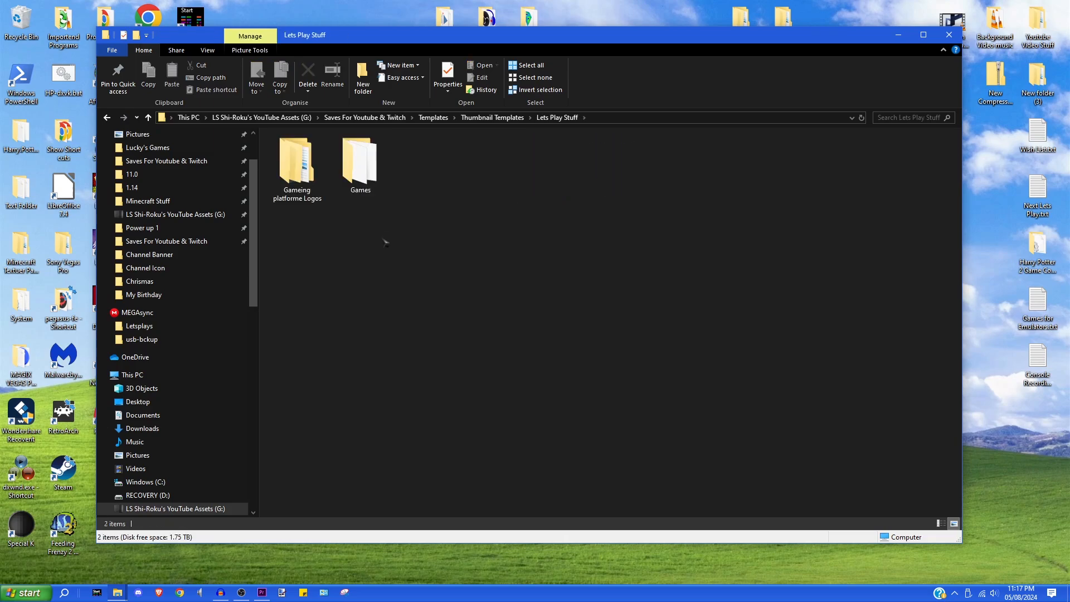
double_click(360, 165)
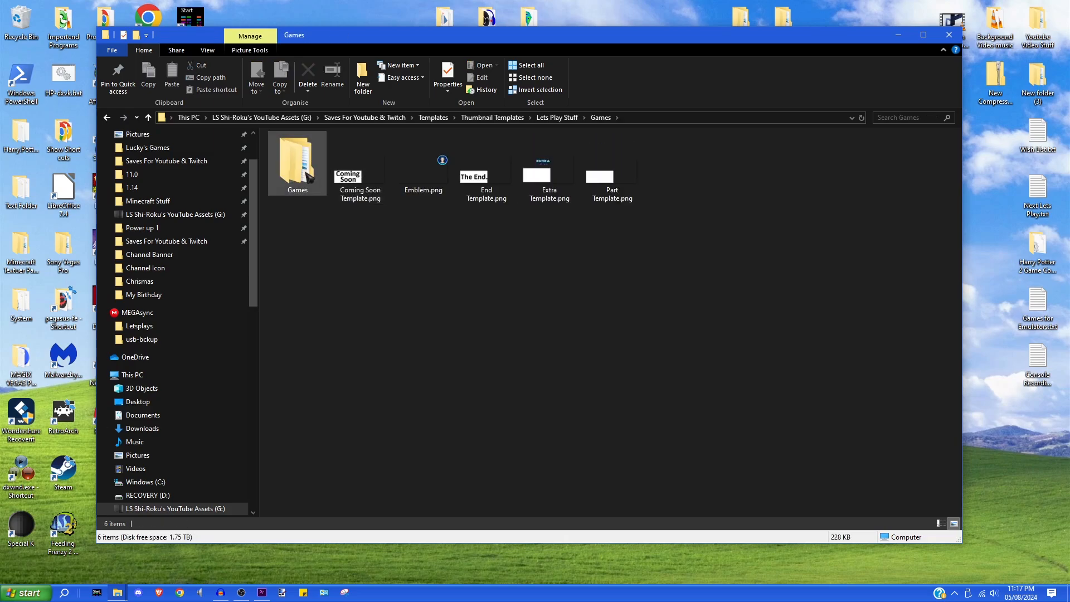
double_click(301, 162)
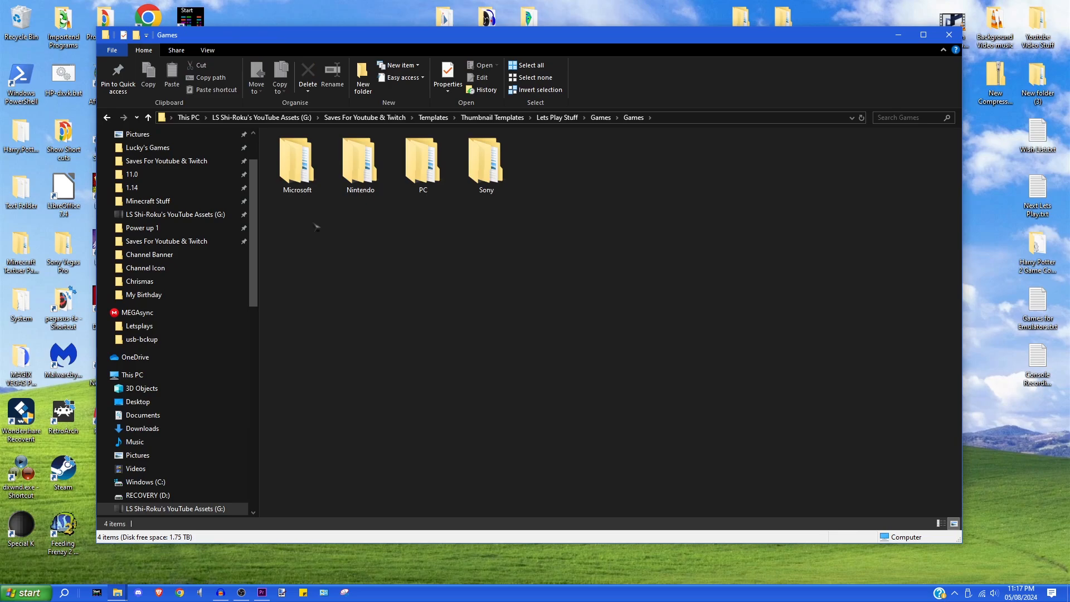
double_click(307, 168)
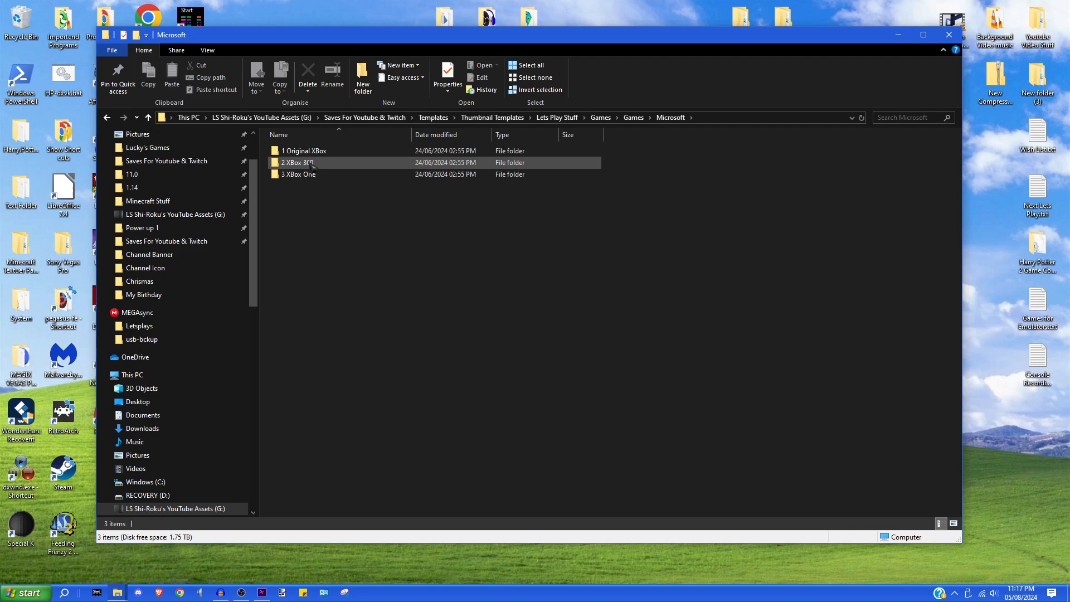
left_click(106, 117)
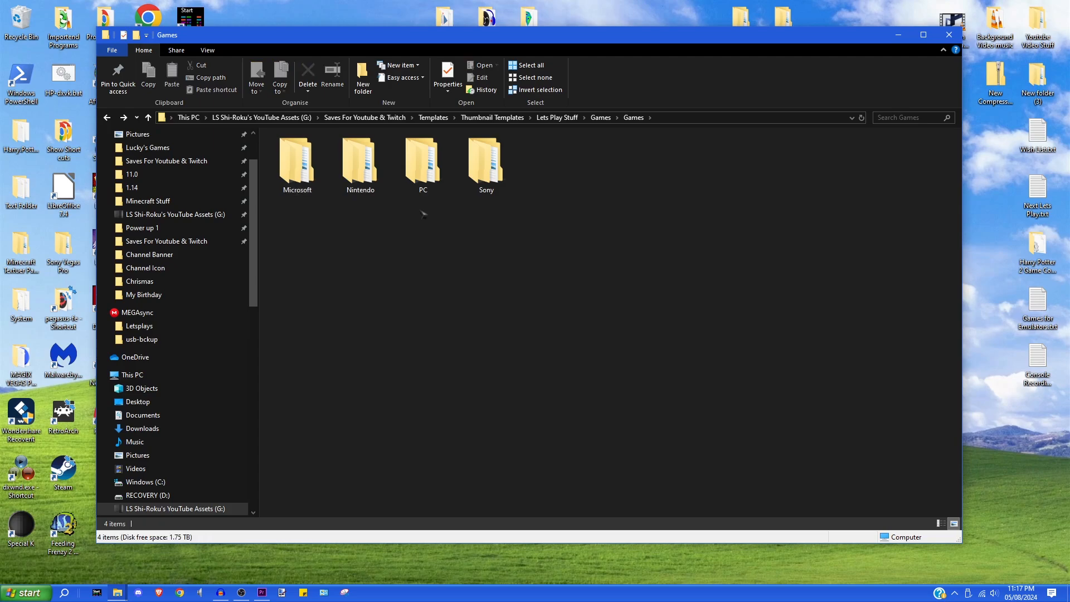
double_click(423, 167)
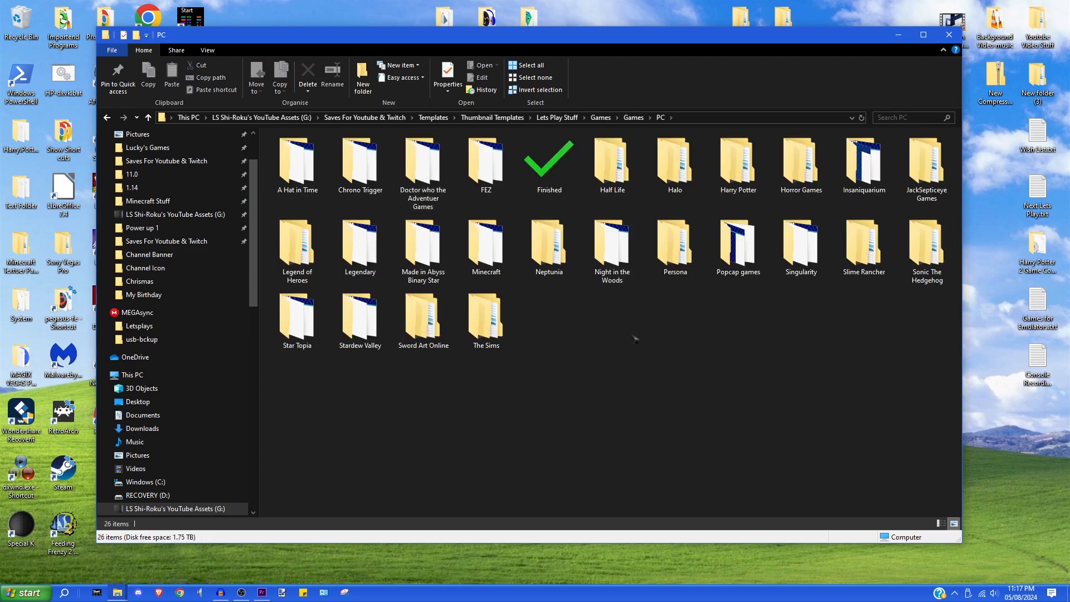
double_click(551, 170)
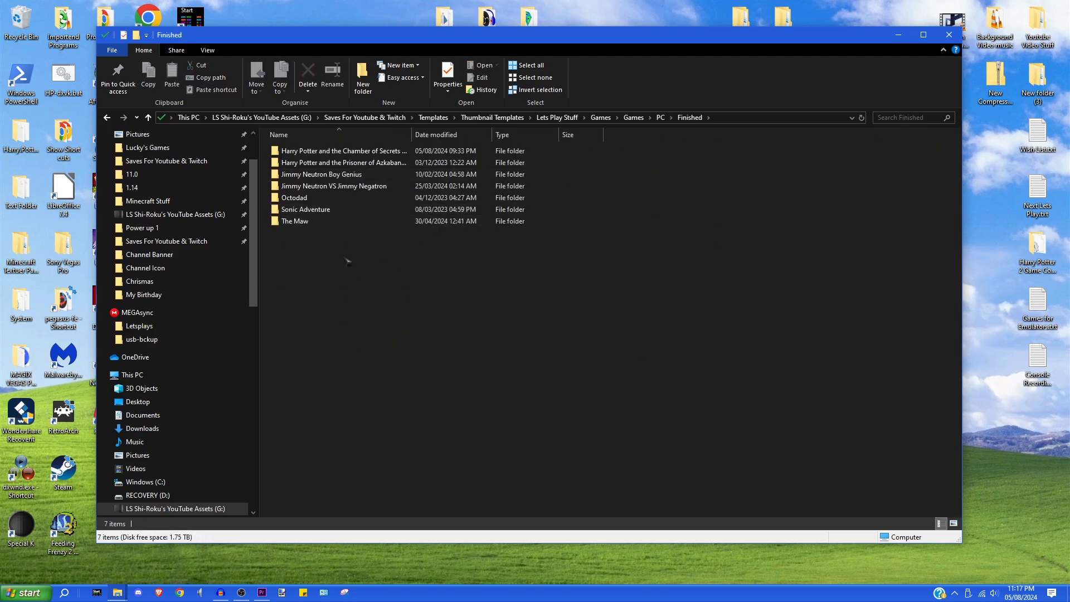
- Open PC.png, Part Template.png, OC.png and Game Title.png from the Harry Potter and the Chamber of Secrets folder
double_click(369, 156)
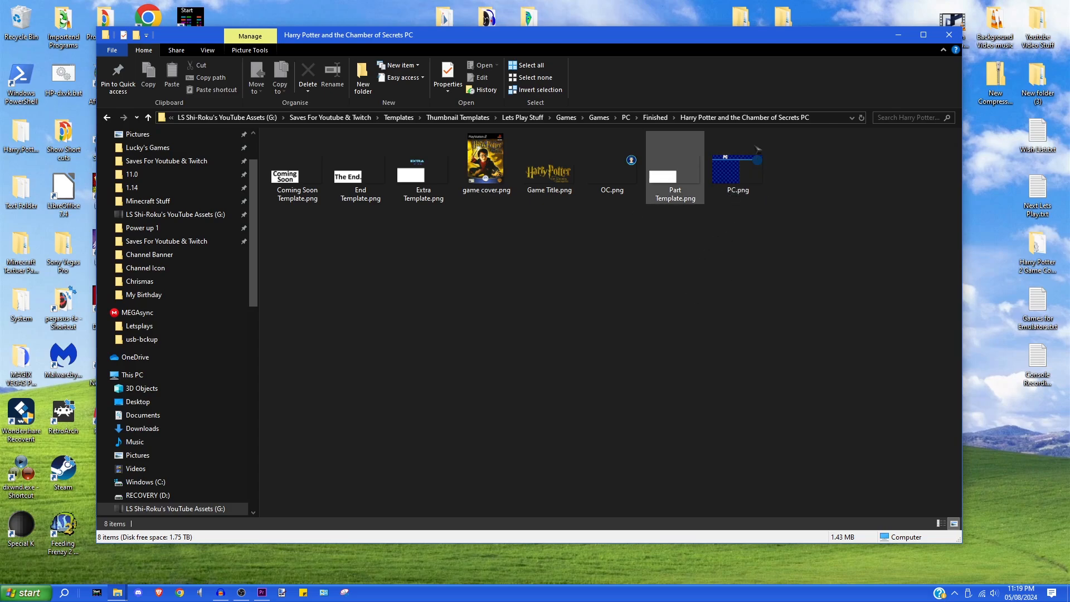
left_click(744, 192)
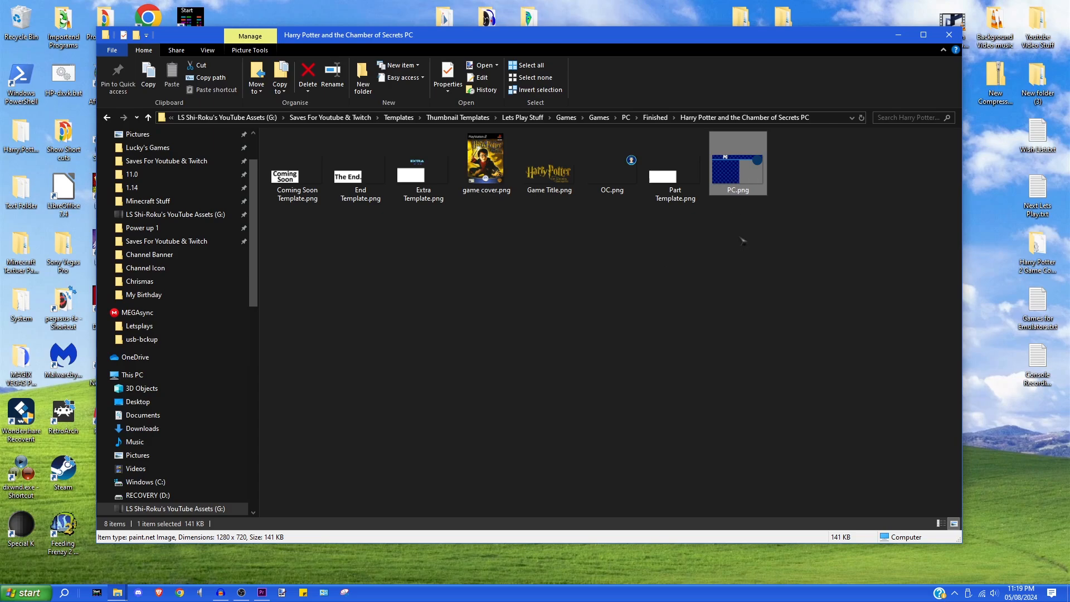
left_click(656, 159, "ctrl")
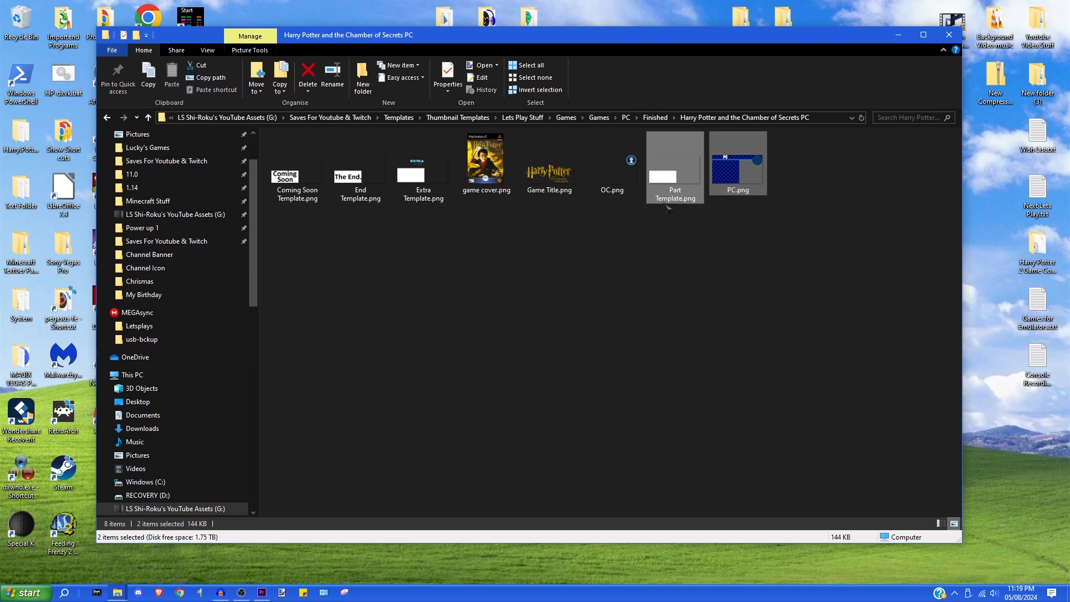
left_click(615, 168, "ctrl")
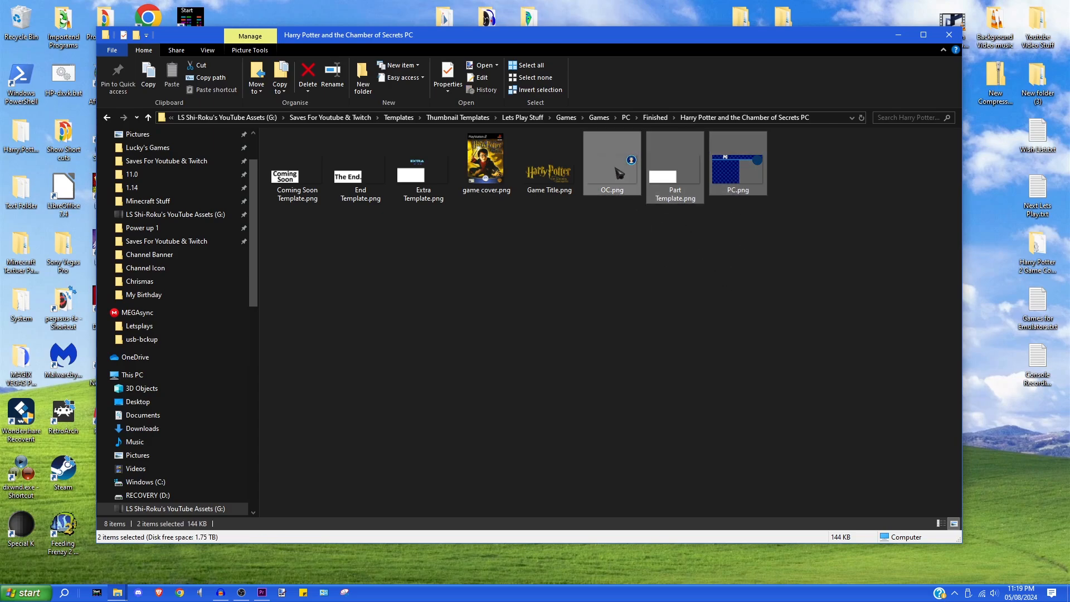
left_click(551, 167, "ctrl")
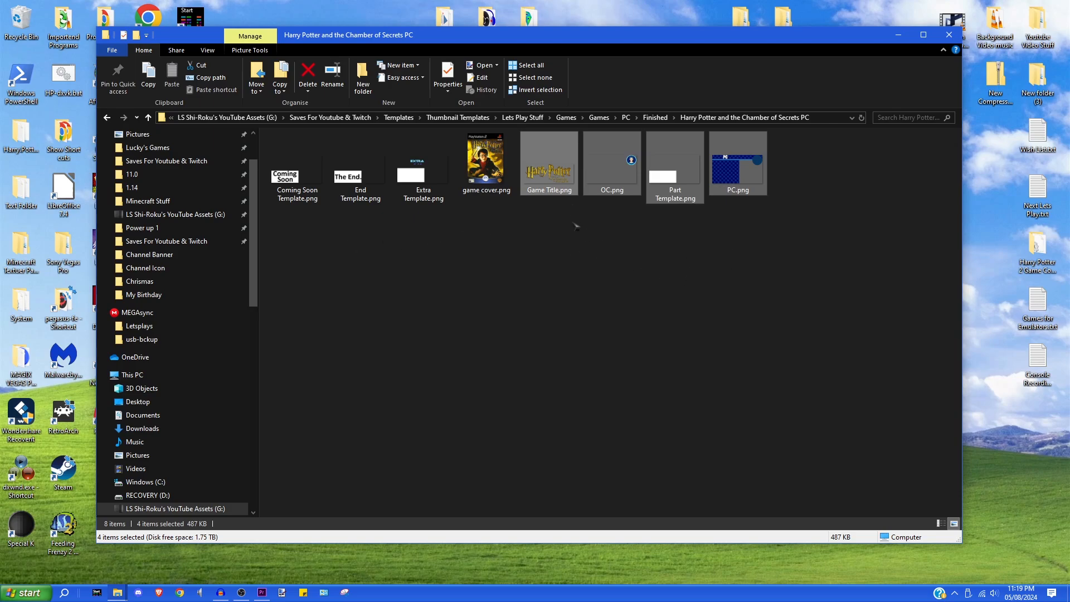
right_click(560, 179)
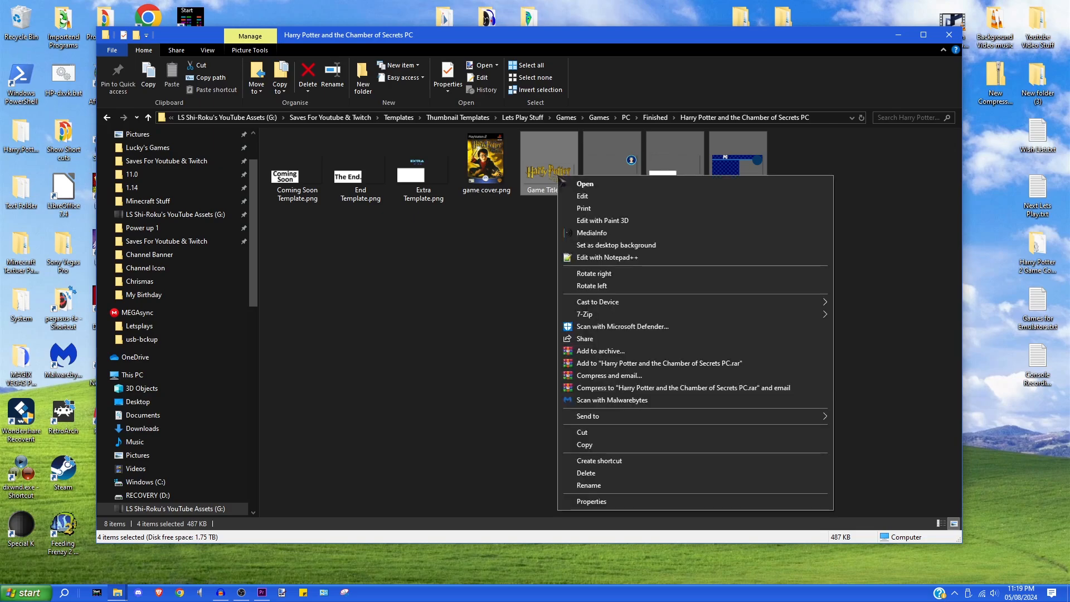
left_click(585, 195)
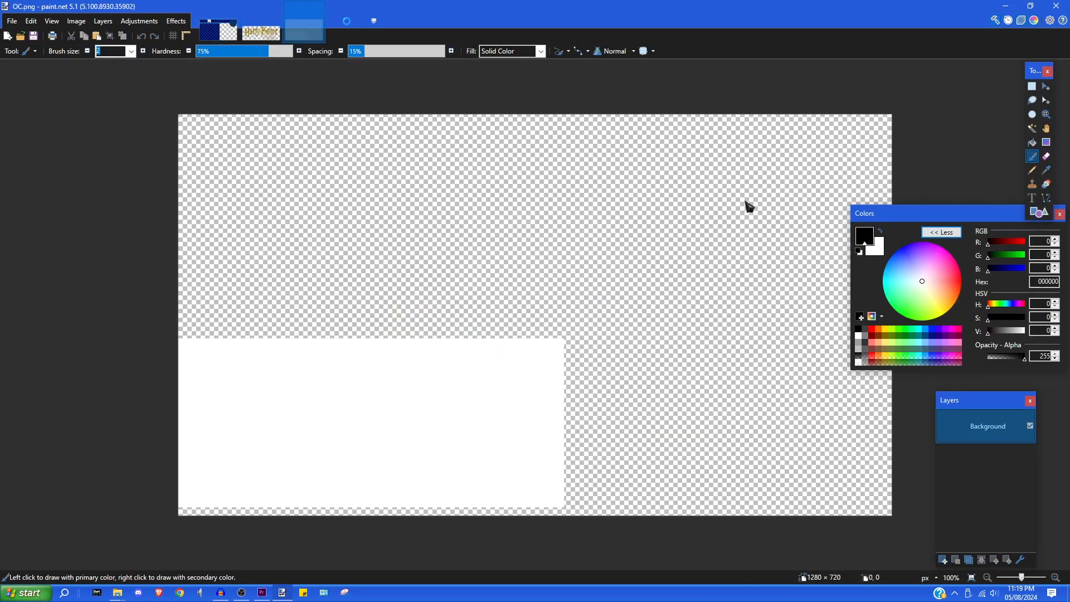
- Move the Colors panel aside and select all of PC.png
left_click_drag(911, 218, 1019, 217)
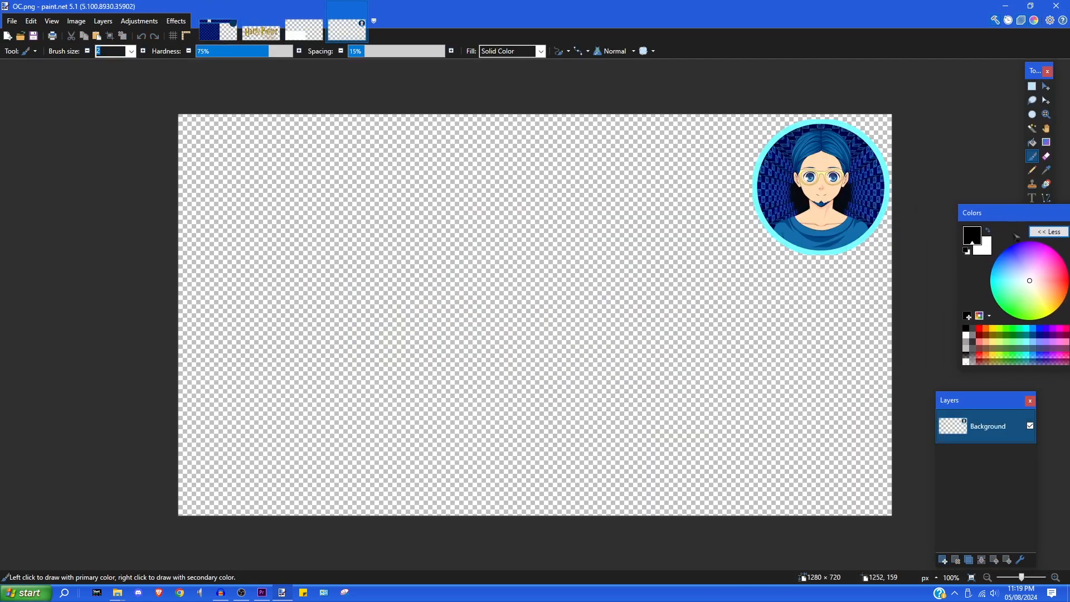
left_click_drag(984, 410, 1042, 410)
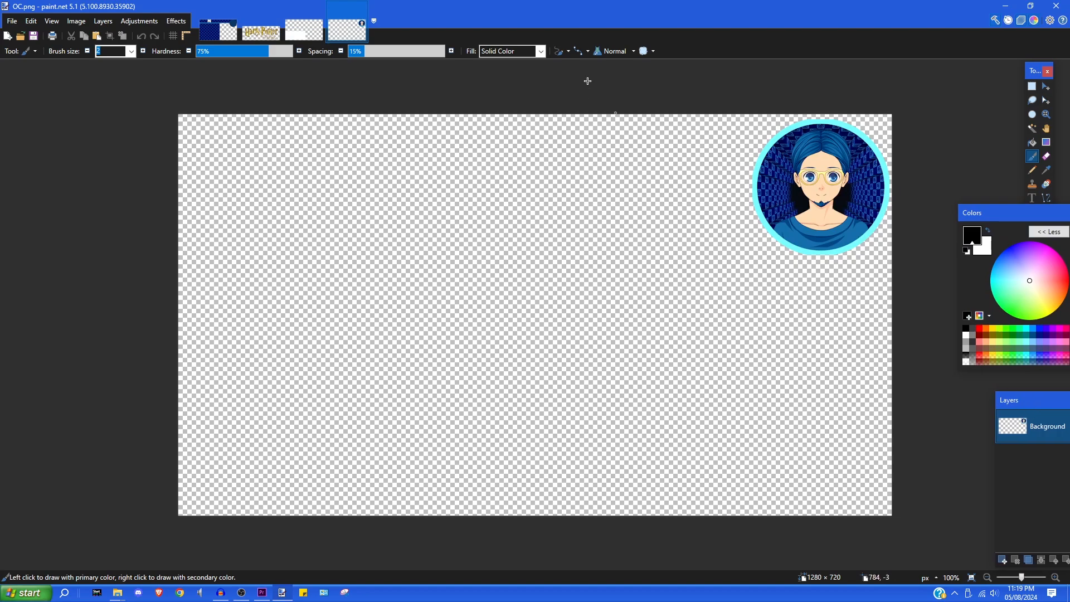
left_click(220, 32)
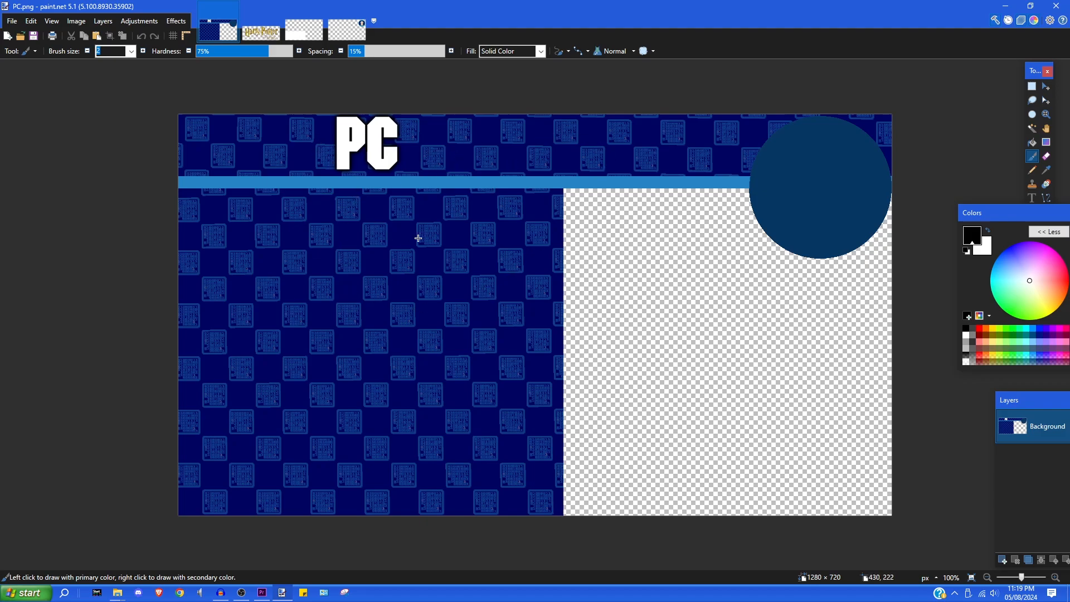
key("ctrl+a")
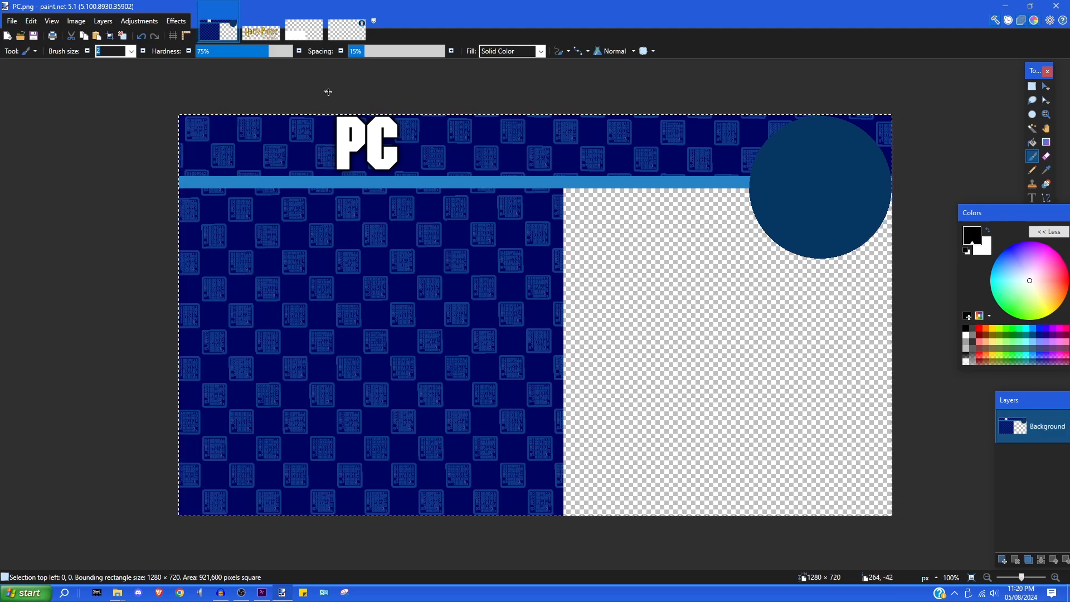
- Copy the whole PC banner and start a new blank image
left_click(31, 21)
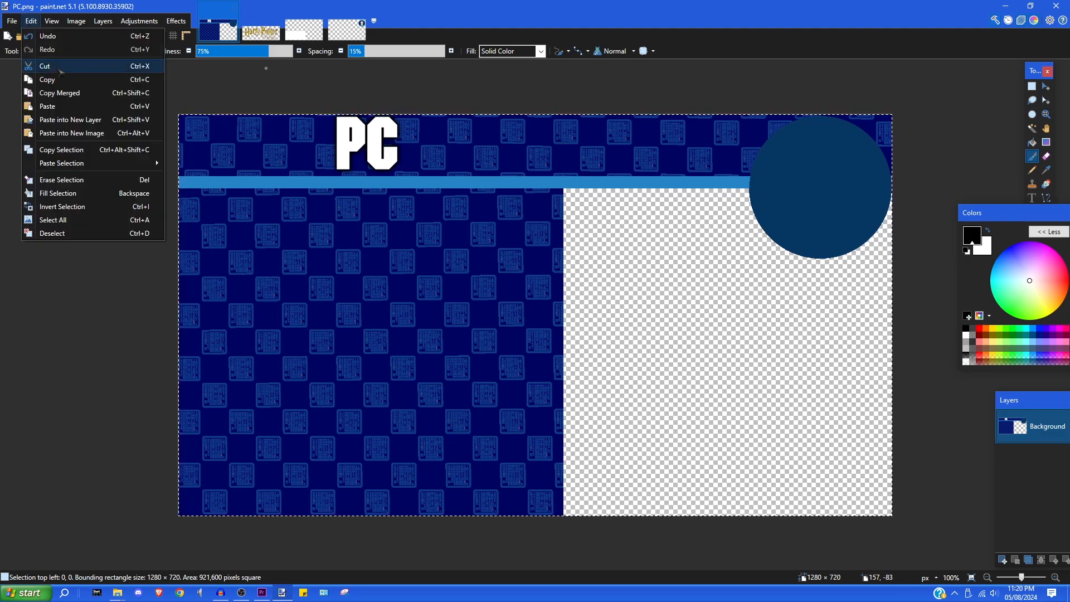
left_click(44, 77)
left_click(11, 21)
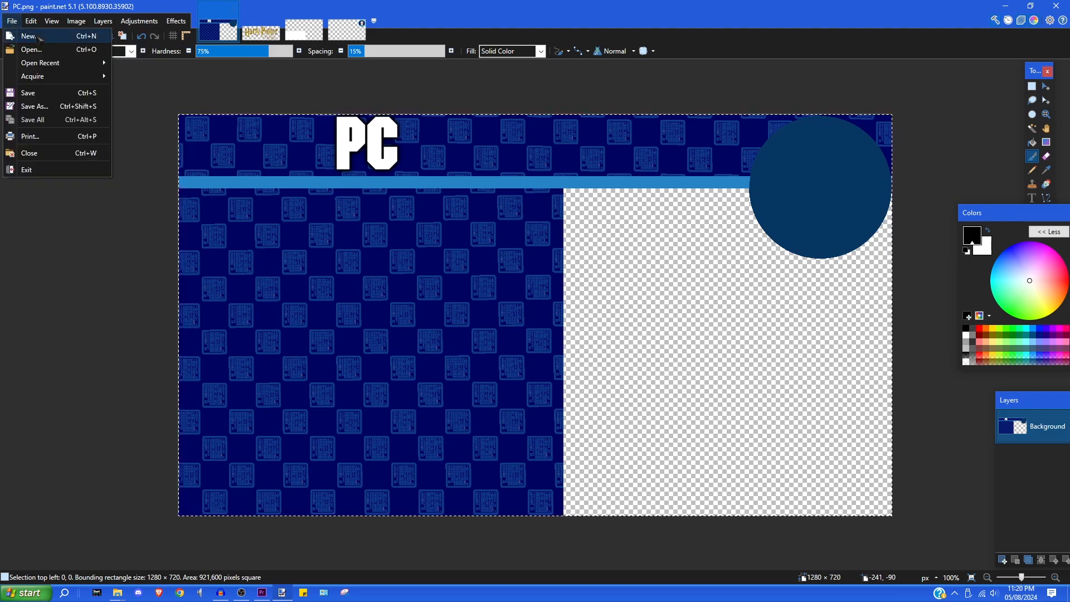
left_click(37, 34)
- Create the new 1280×720 image and paste the PC banner into it
key("Return")
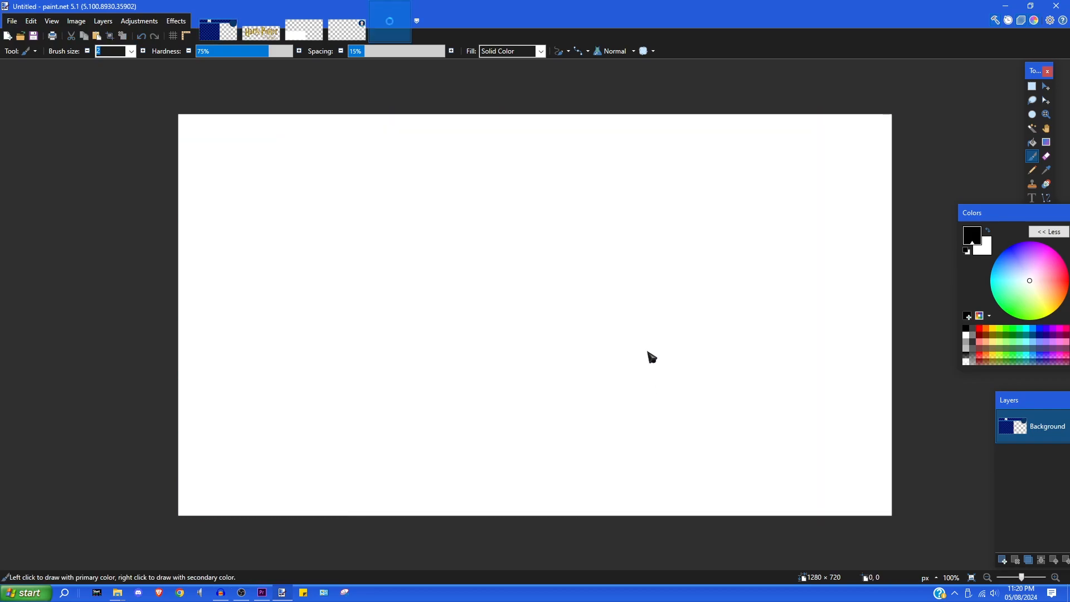
left_click(32, 21)
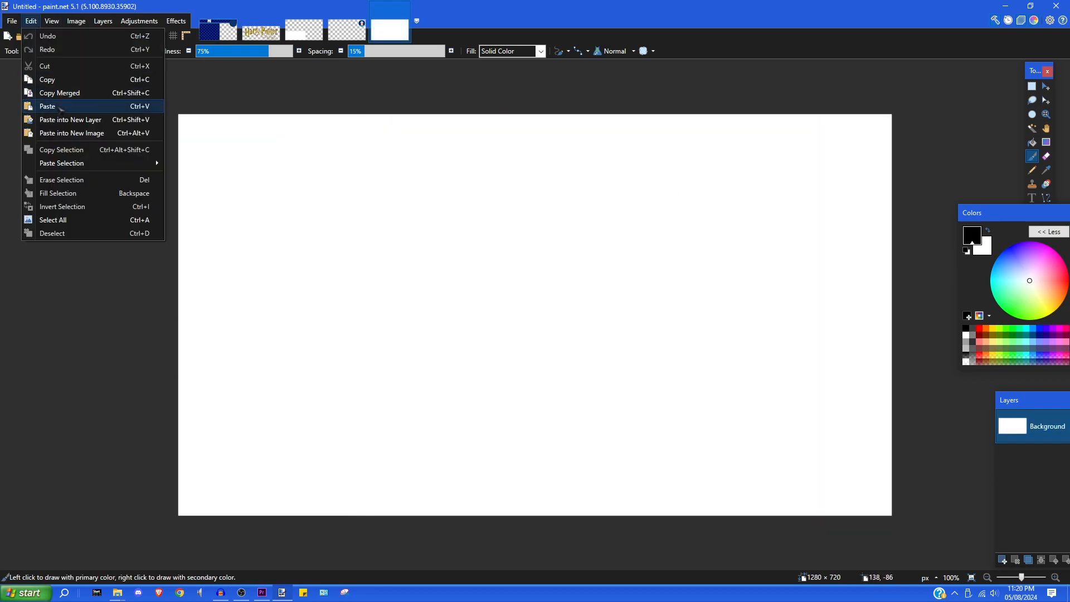
left_click(59, 108)
- Copy the whole Part Template.png image
left_click(304, 30)
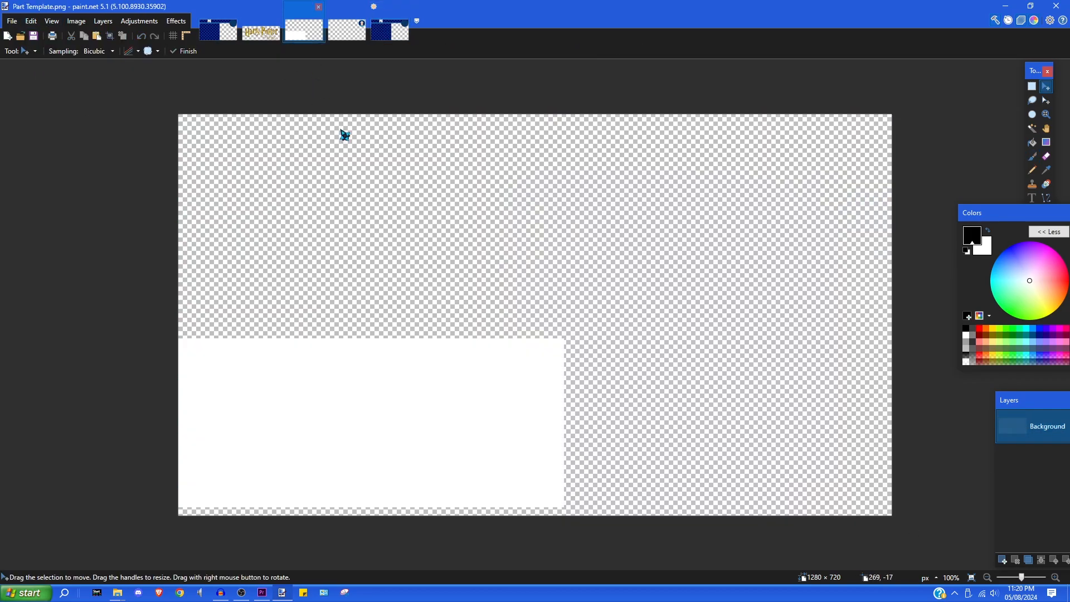
key("ctrl+a")
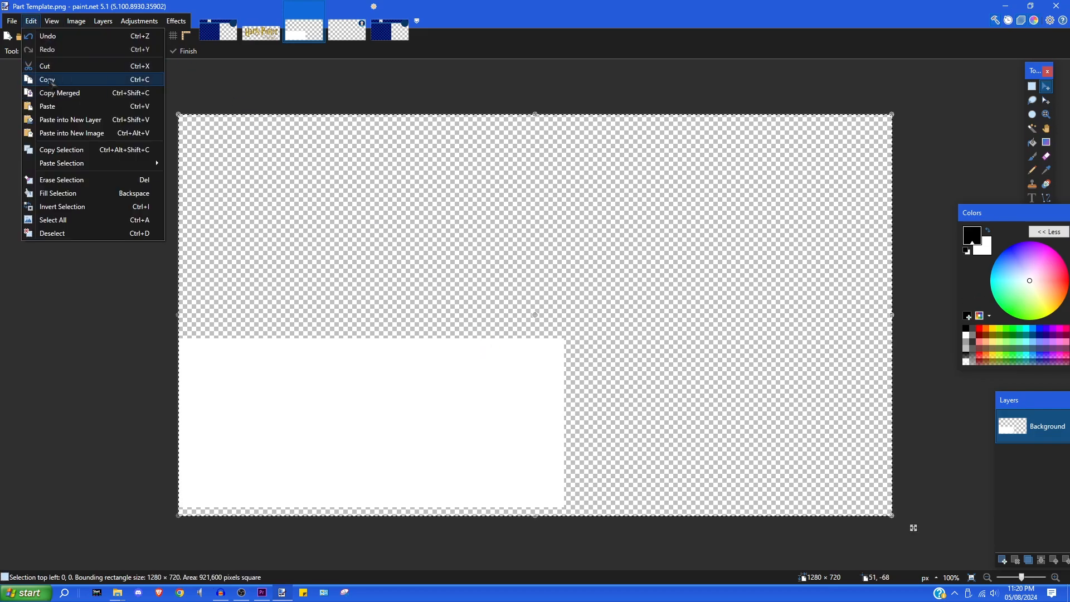
left_click(48, 79)
left_click(390, 31)
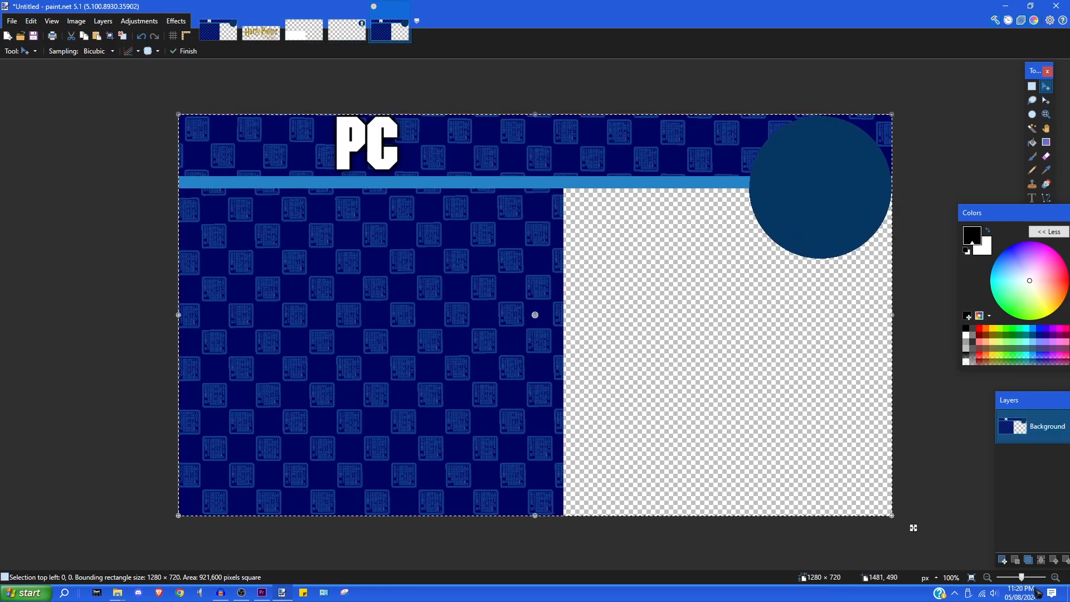
- Paste the white block onto a new Layer 2 and deselect it
left_click(1003, 559)
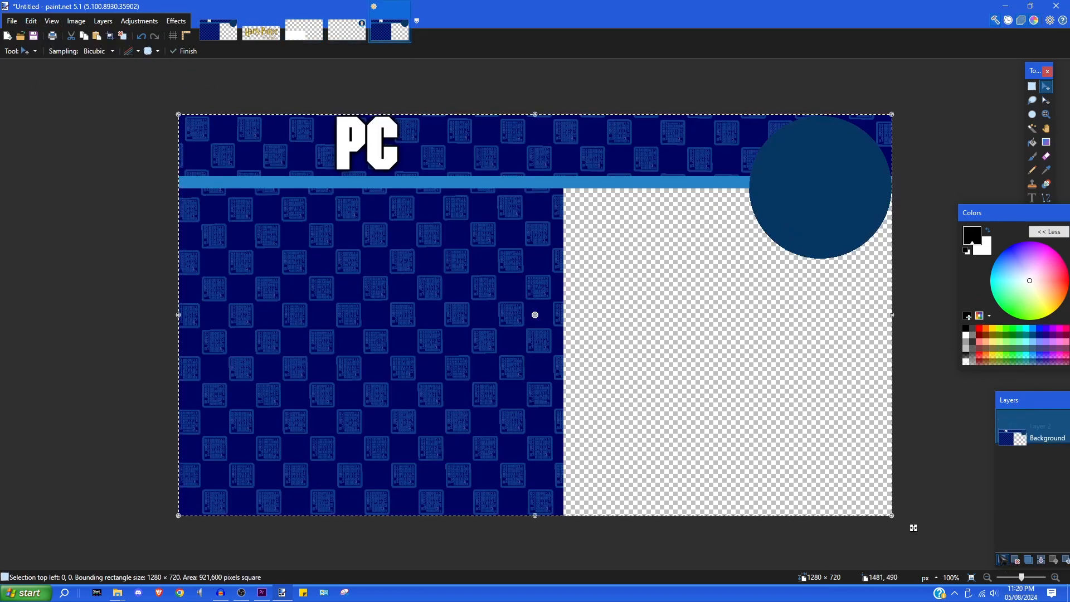
left_click(30, 21)
left_click(50, 105)
key("ctrl+d")
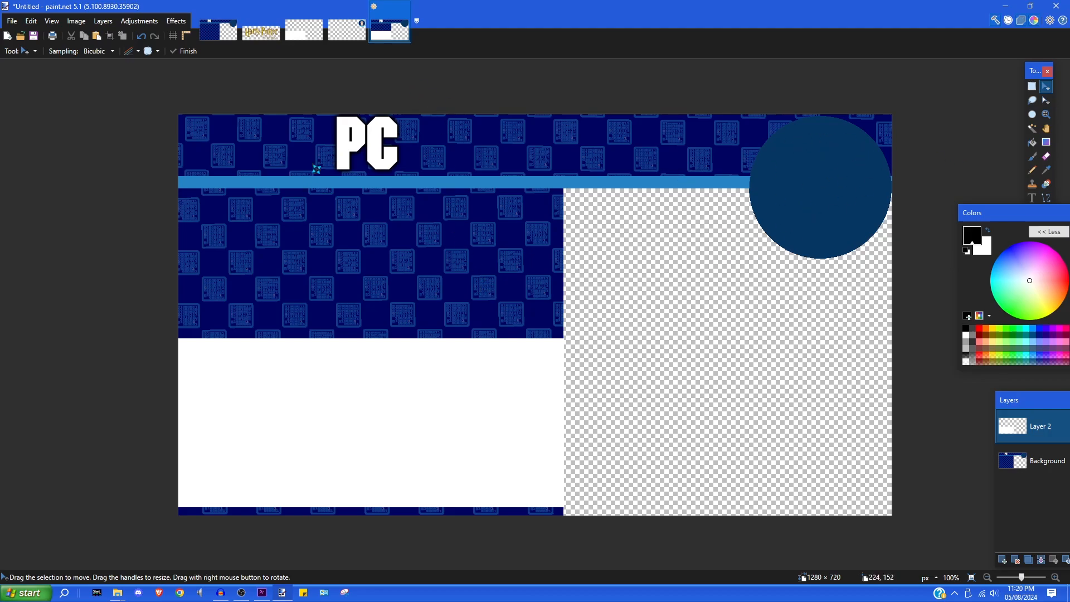
left_click(263, 29)
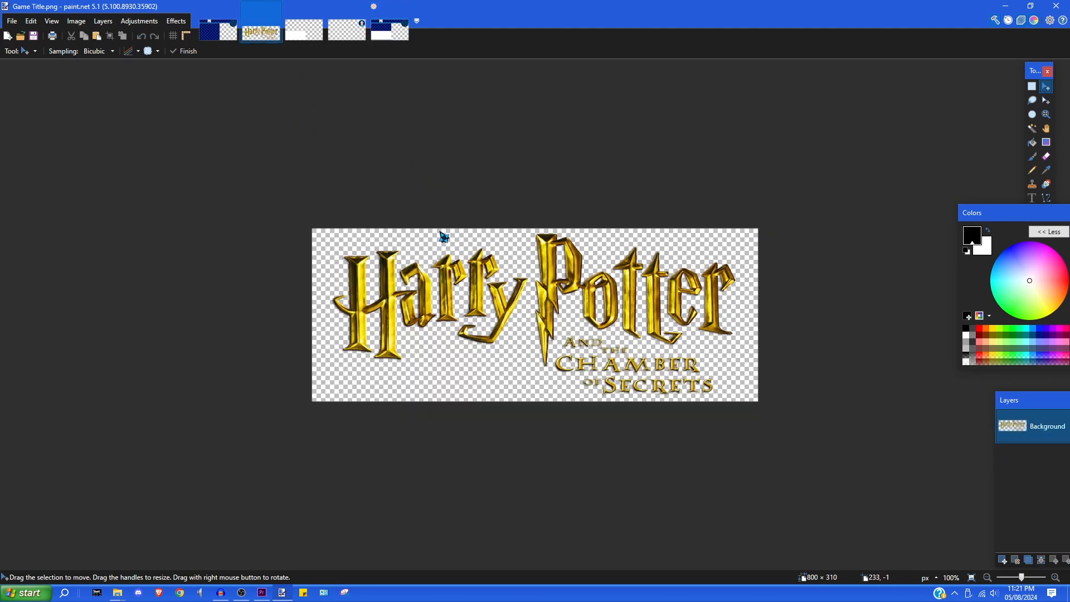
- Copy the Harry Potter title logo and paste it onto a new layer of the banner
key("ctrl+a")
left_click(31, 20)
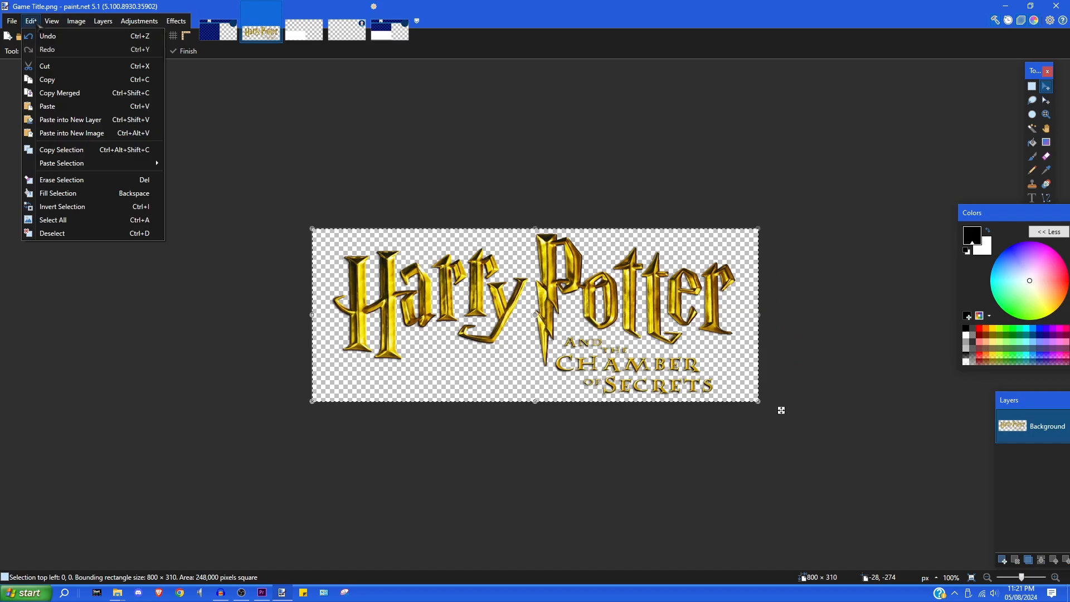
left_click(39, 76)
left_click(382, 34)
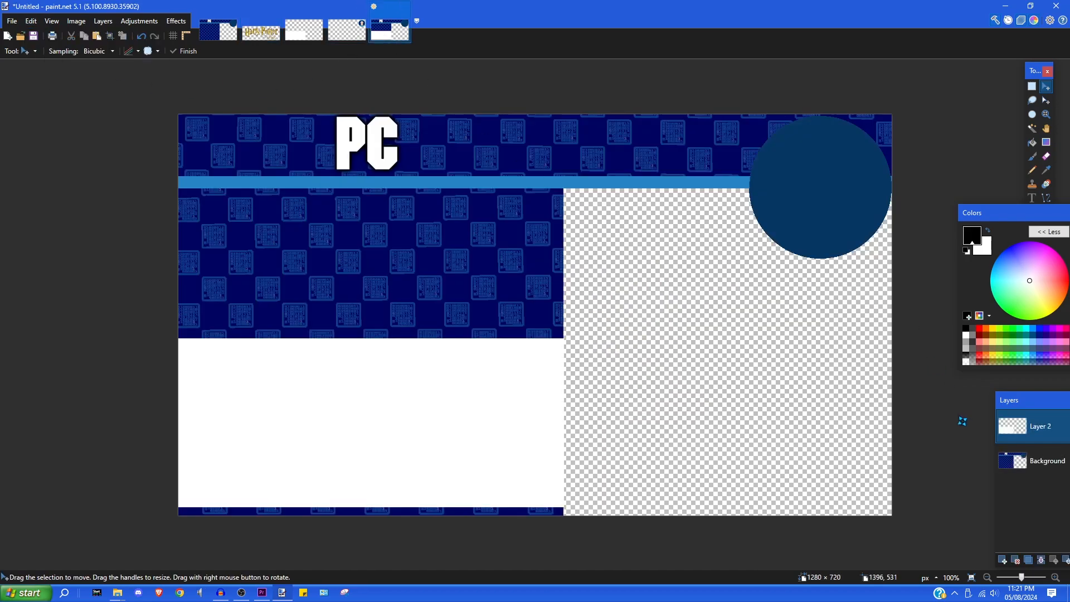
left_click(1003, 560)
left_click(30, 21)
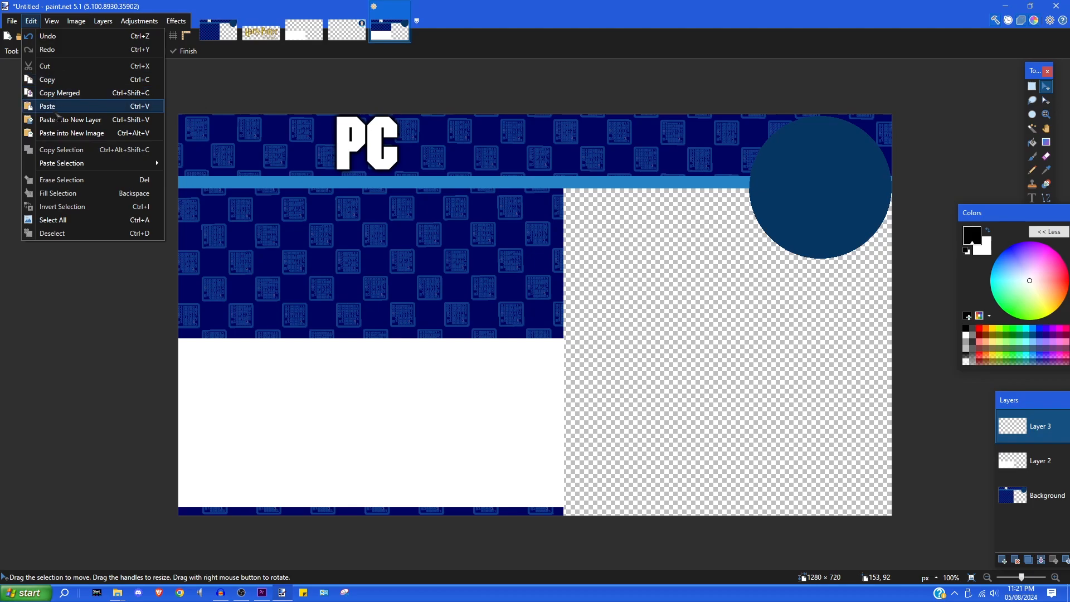
left_click(39, 108)
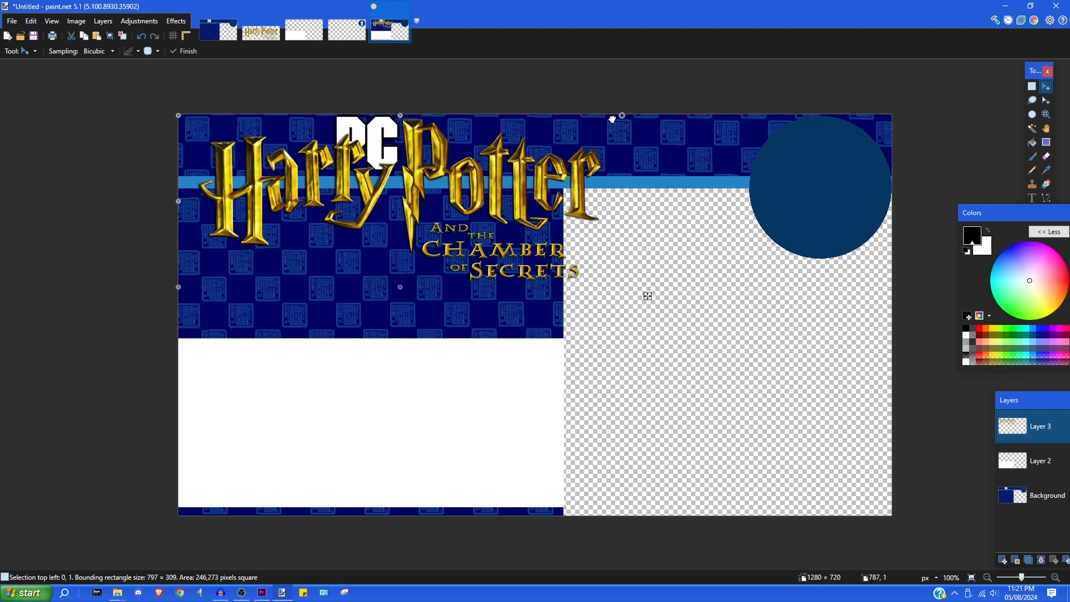
- Shrink the logo and position it in the blue panel below the PC label
left_click_drag(622, 112, 576, 131)
left_click_drag(467, 206, 463, 250)
left_click_drag(578, 181, 541, 195)
left_click_drag(563, 344, 574, 344)
key("ctrl+d")
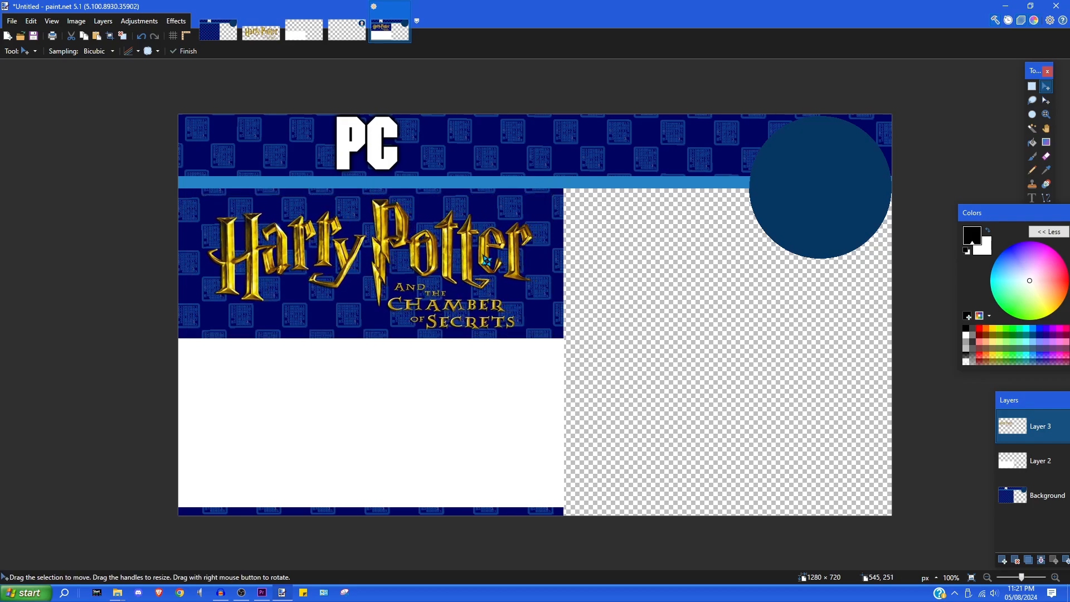
- Duplicate the logo layer, set Hue/Saturation Lightness to -100, and move it below the gold one
left_click(1028, 560)
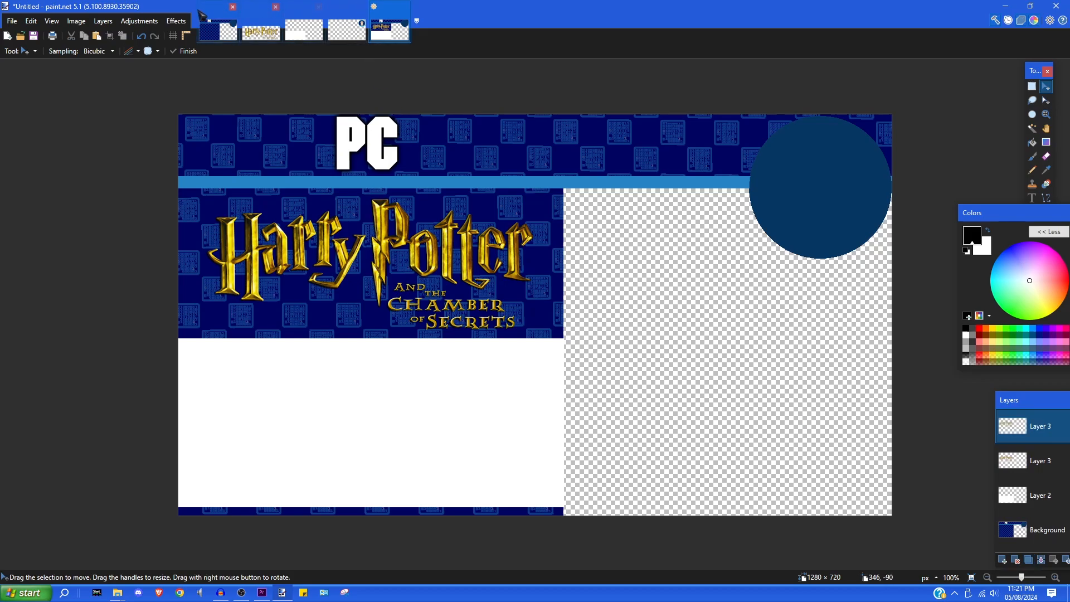
left_click(143, 23)
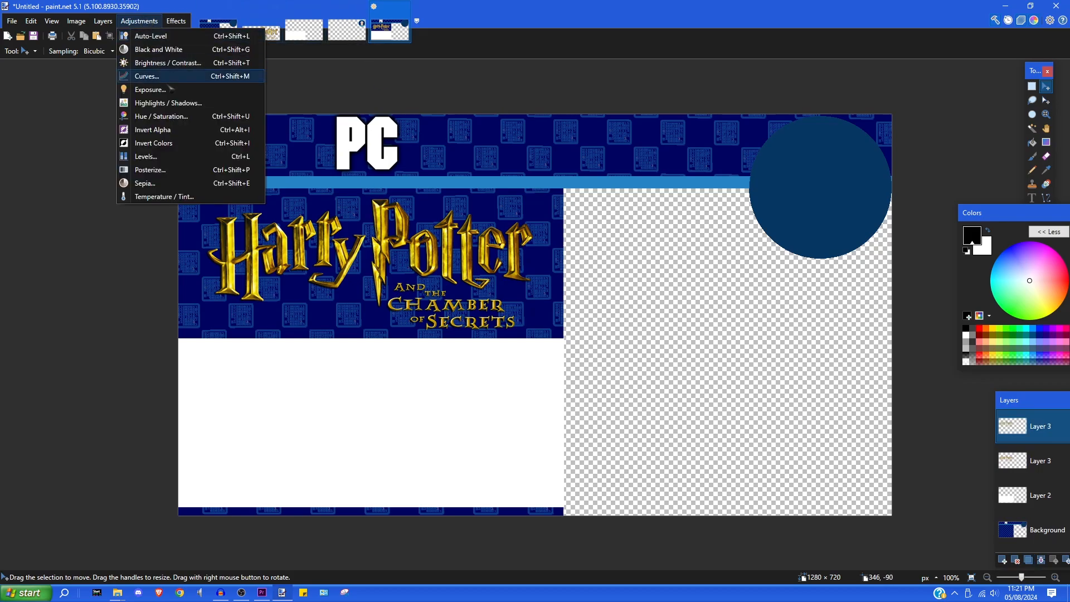
left_click(170, 117)
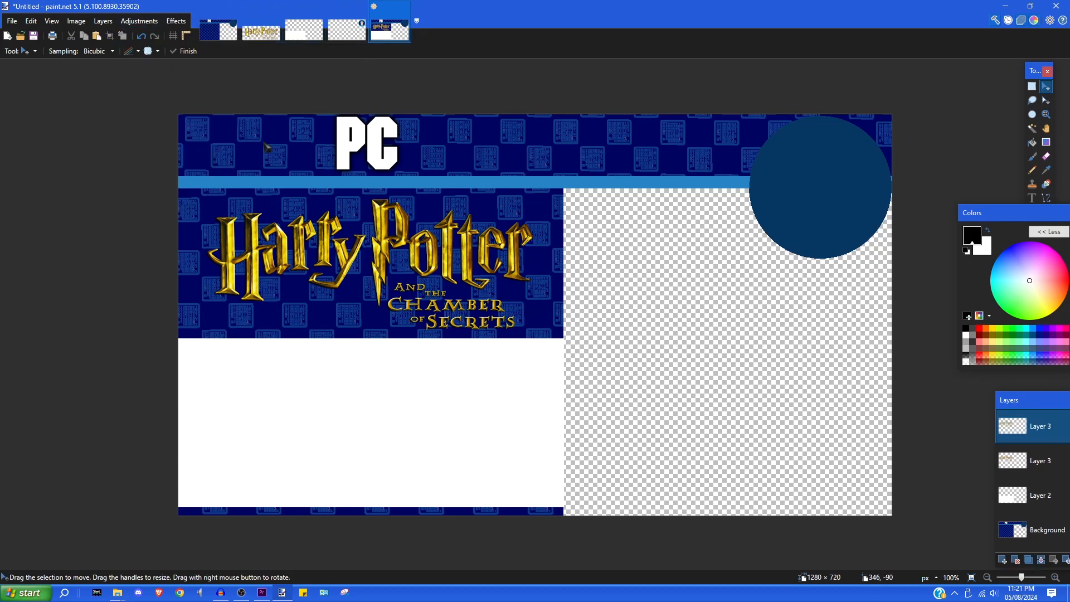
left_click_drag(505, 321, 450, 320)
left_click(548, 342)
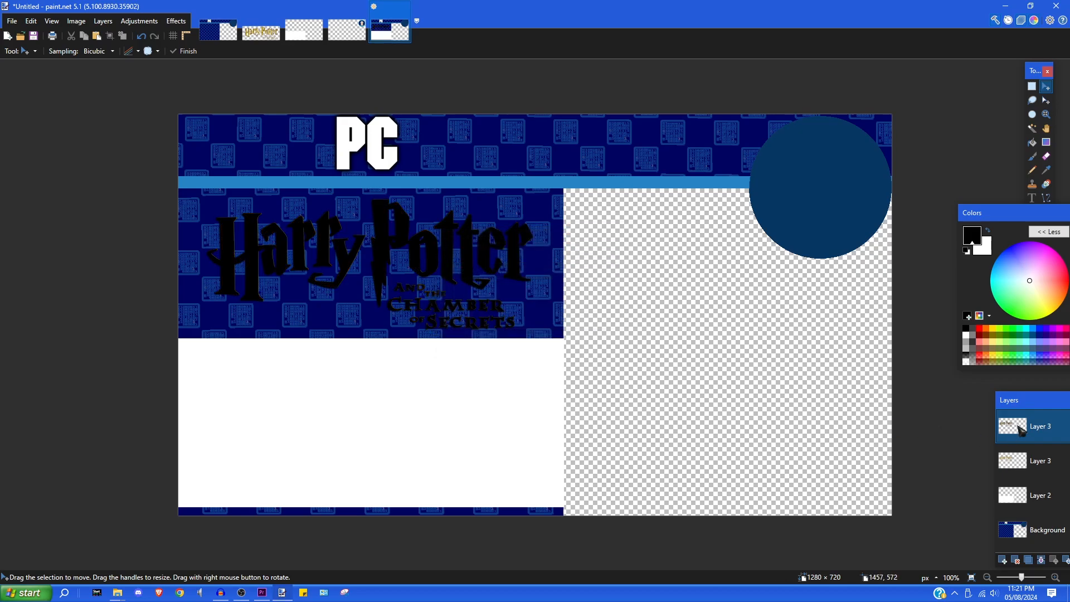
left_click_drag(1020, 432, 1021, 463)
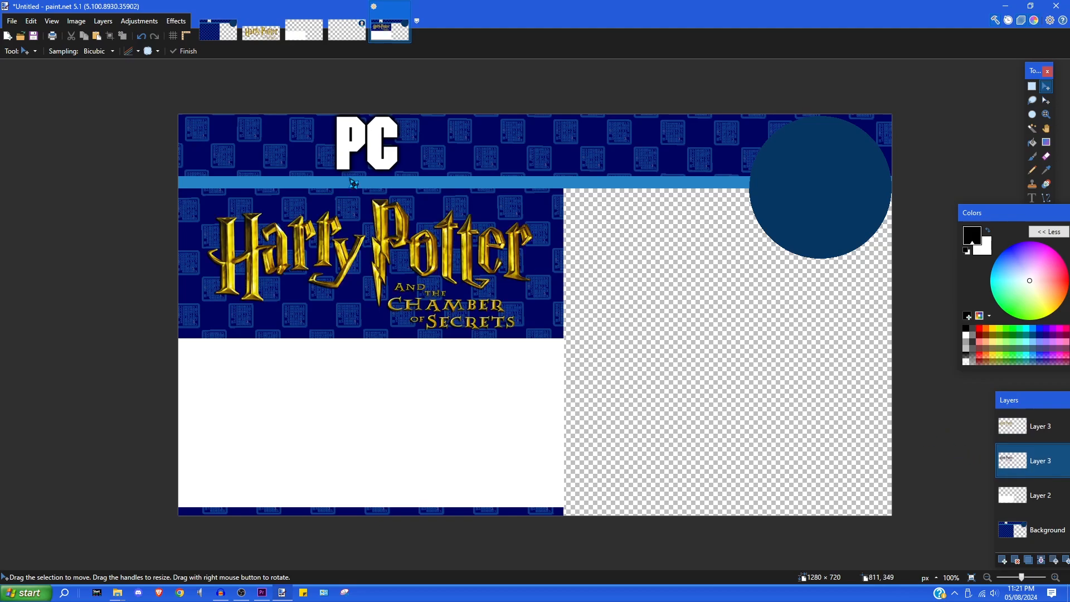
left_click(176, 21)
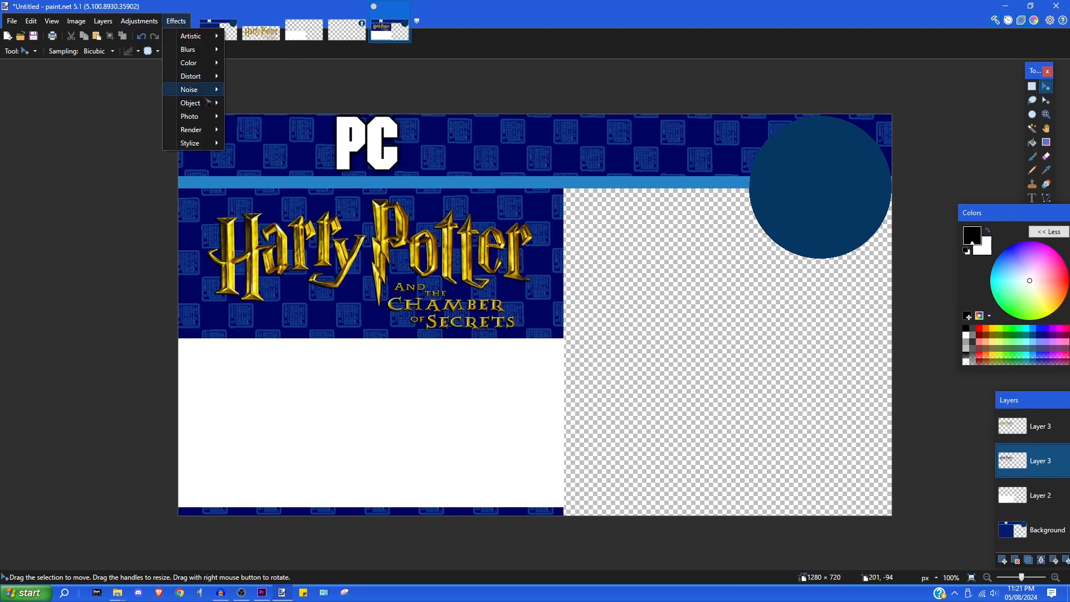
- Apply Effects > Photo > Glow to the black title copy, then repeat it twice with Ctrl+F
mouse_move(200, 118)
left_click(246, 116)
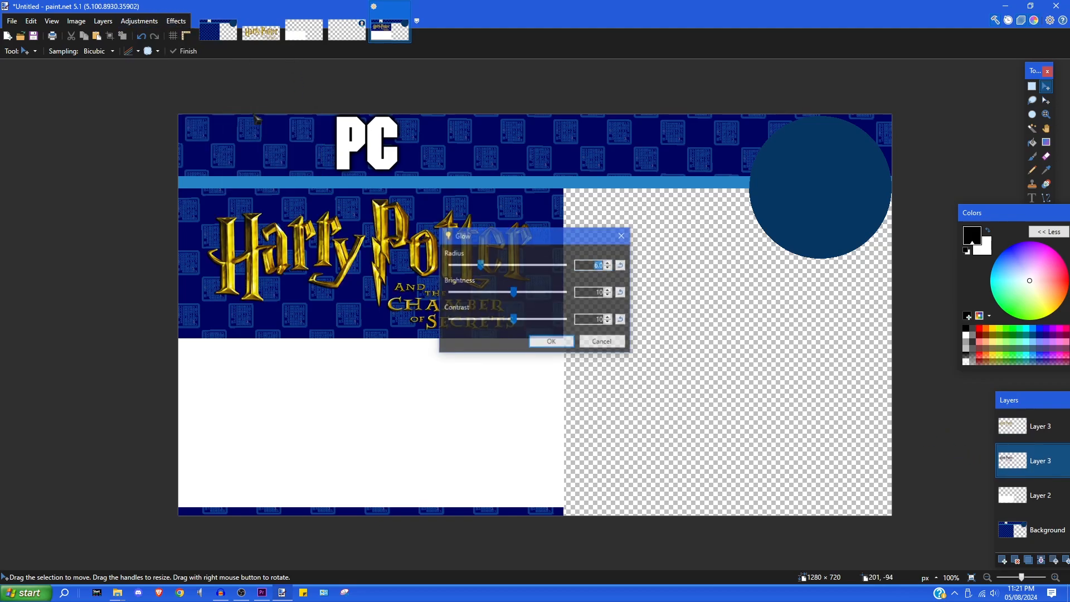
left_click(551, 342)
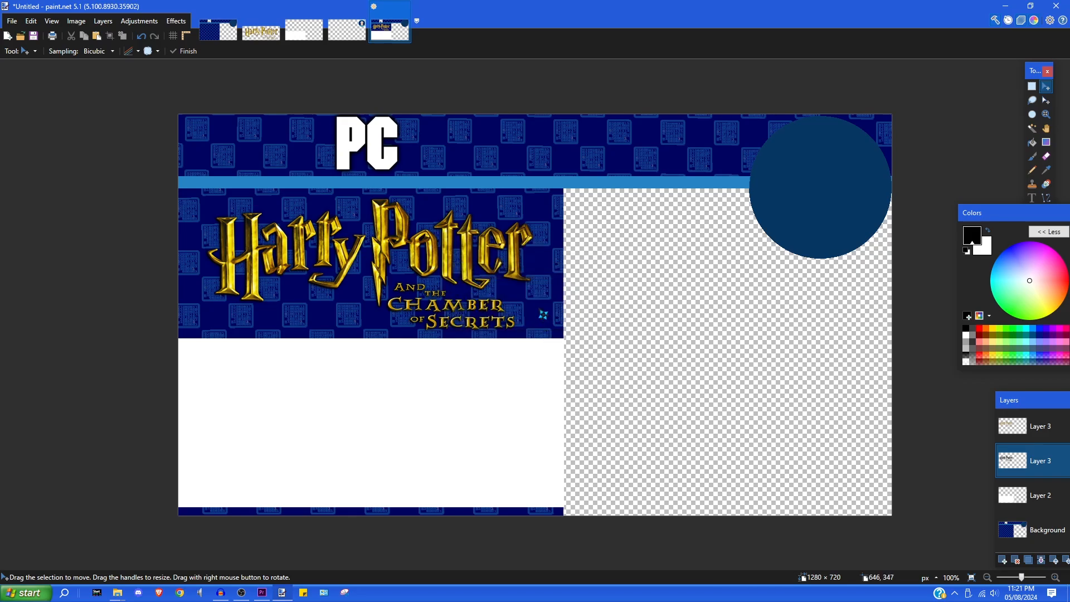
key("ctrl+f")
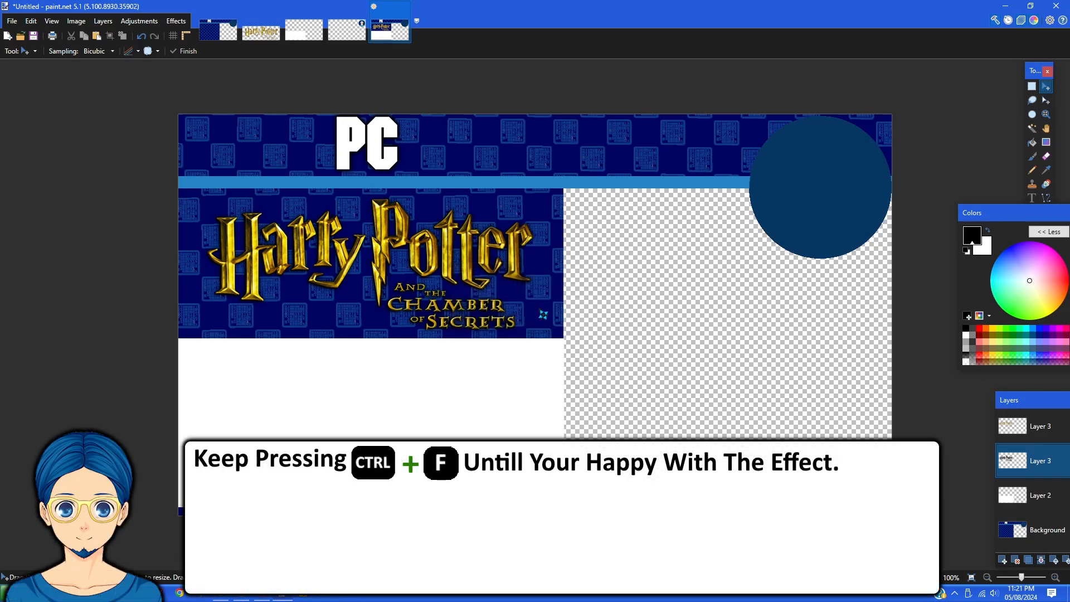
key("ctrl+f")
key("ctrl+f")
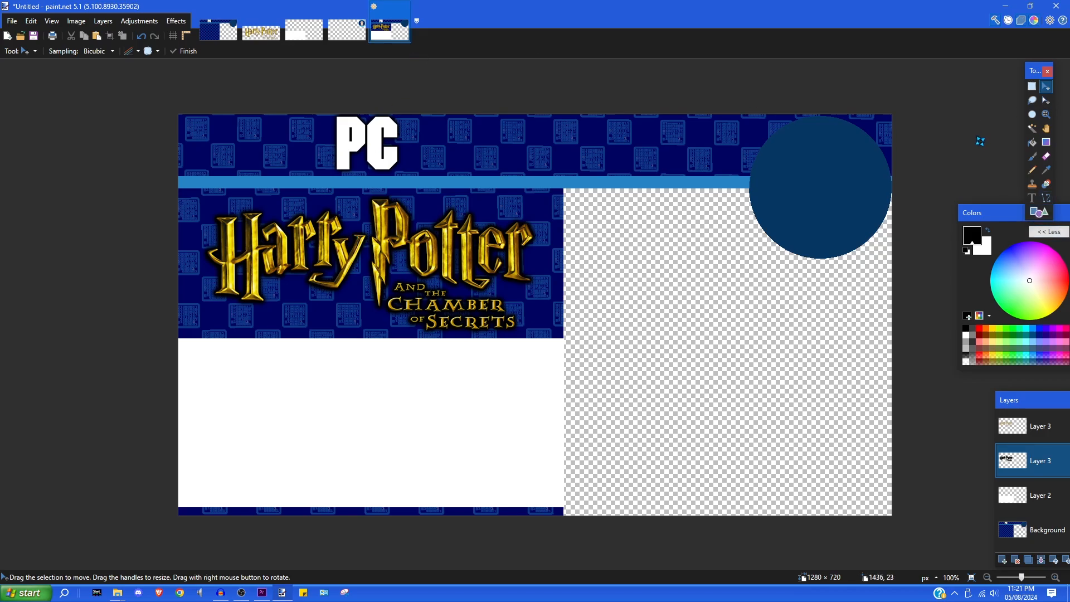
- Group the Tools, Colors and Layers panels at the top right and select the Text tool
left_click_drag(1031, 72, 932, 63)
left_click_drag(1002, 214, 994, 70)
left_click_drag(1031, 403, 961, 234)
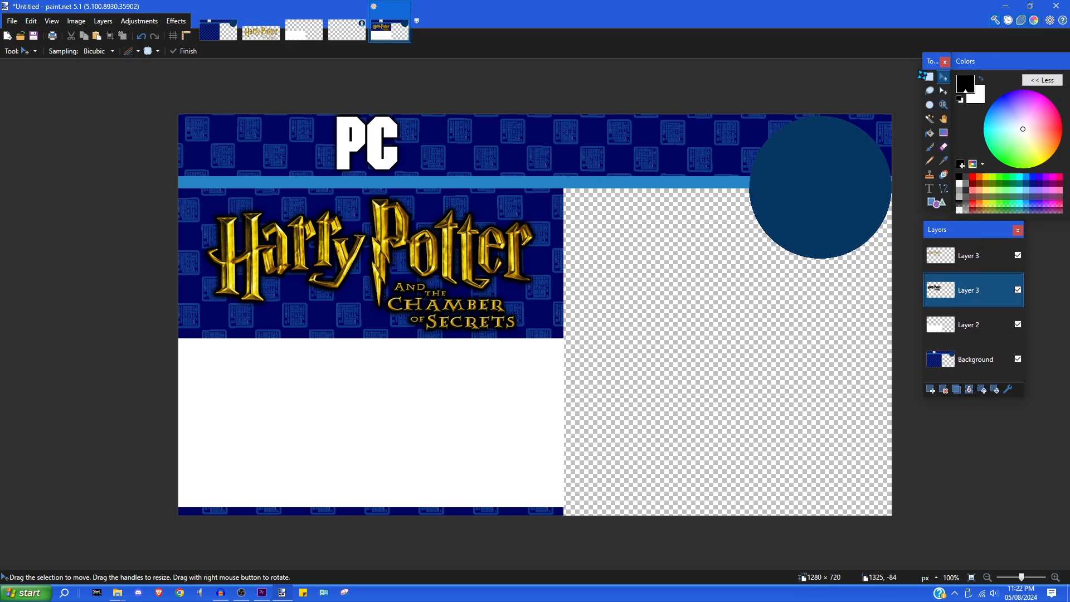
left_click(929, 78)
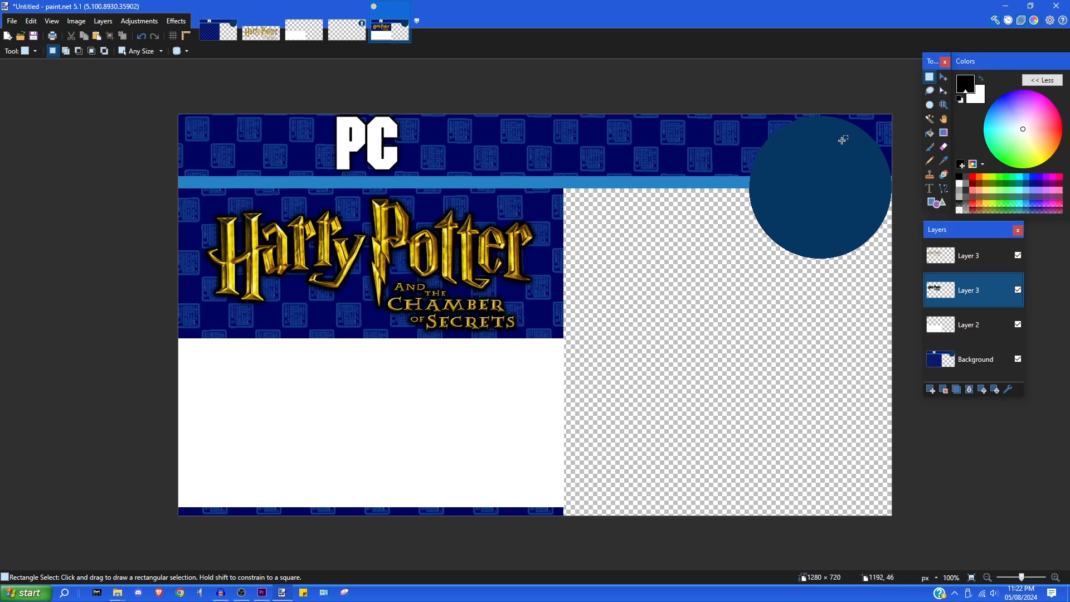
left_click_drag(956, 230, 959, 258)
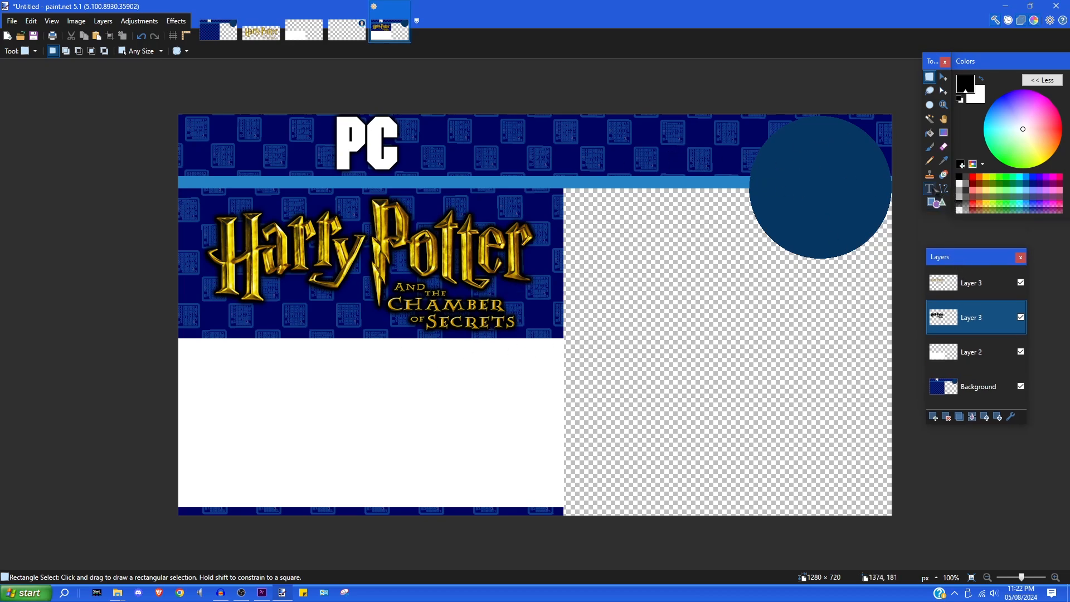
left_click(929, 188)
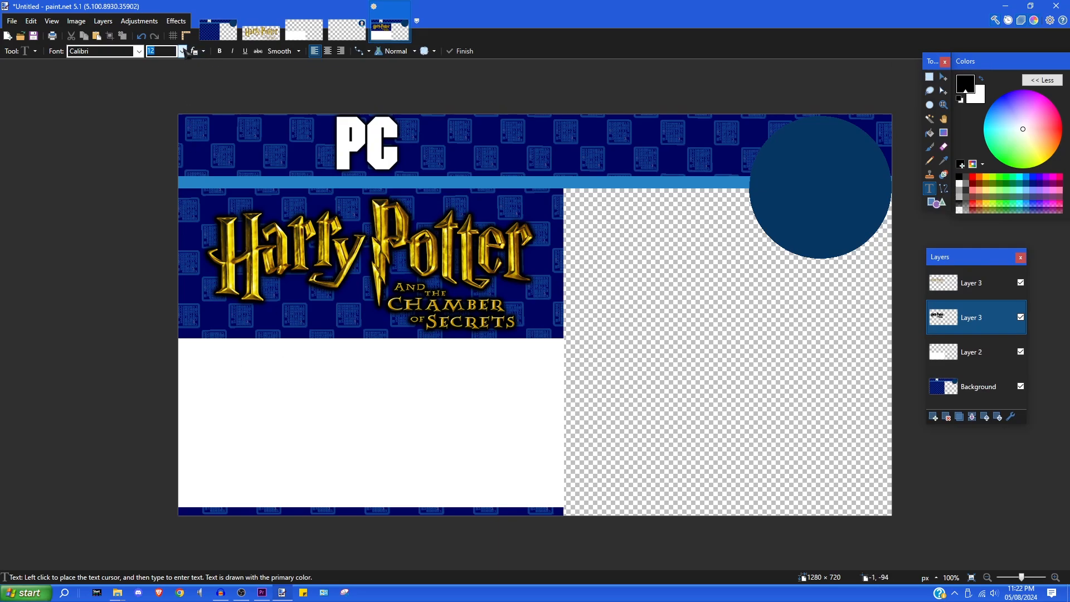
left_click(181, 51)
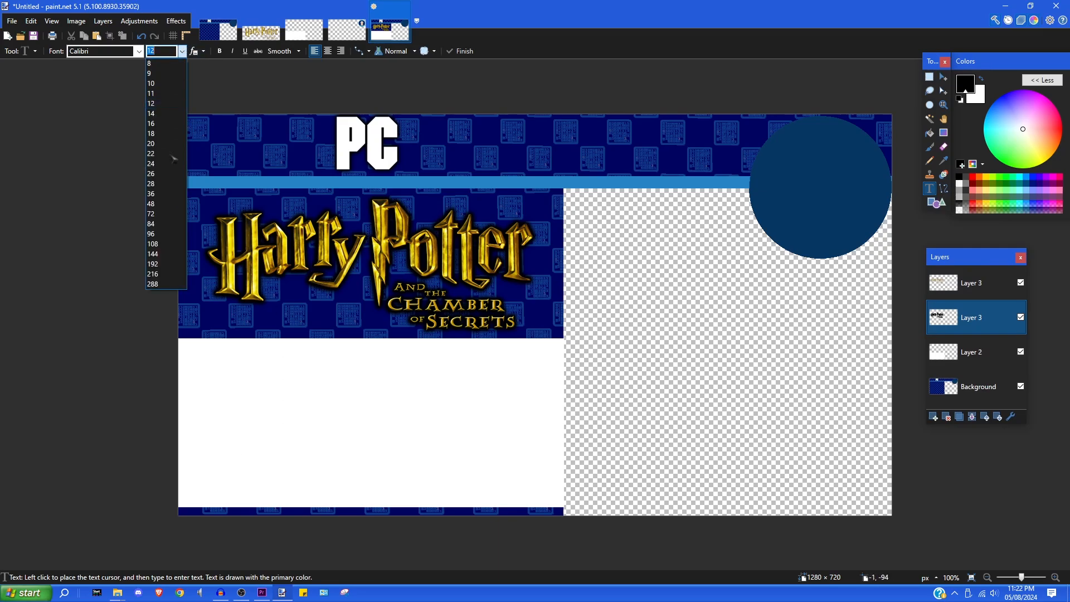
left_click(152, 283)
left_click(220, 51)
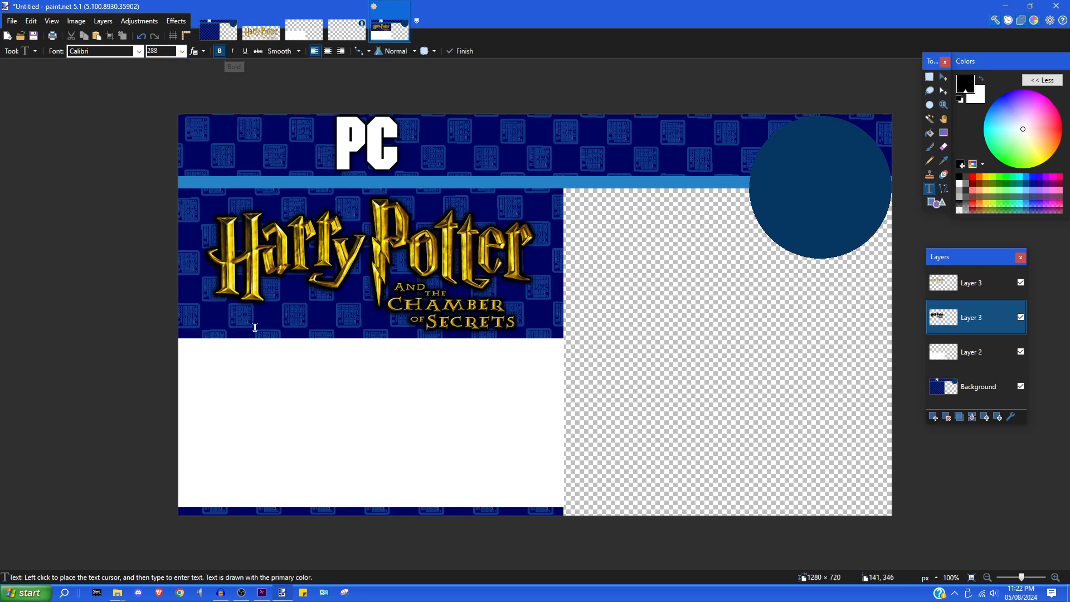
left_click(239, 413)
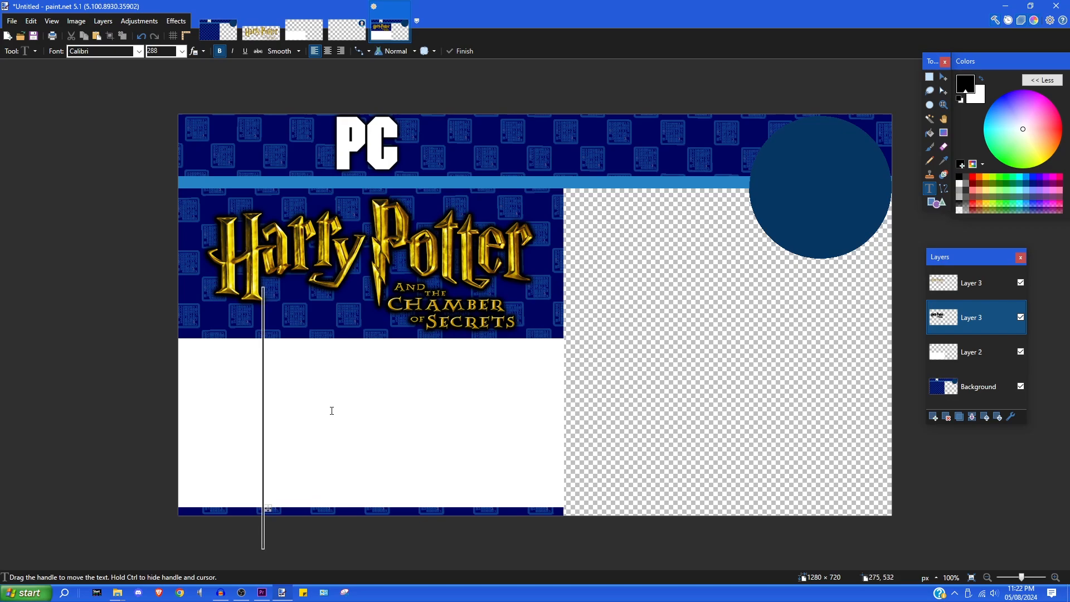
type("02")
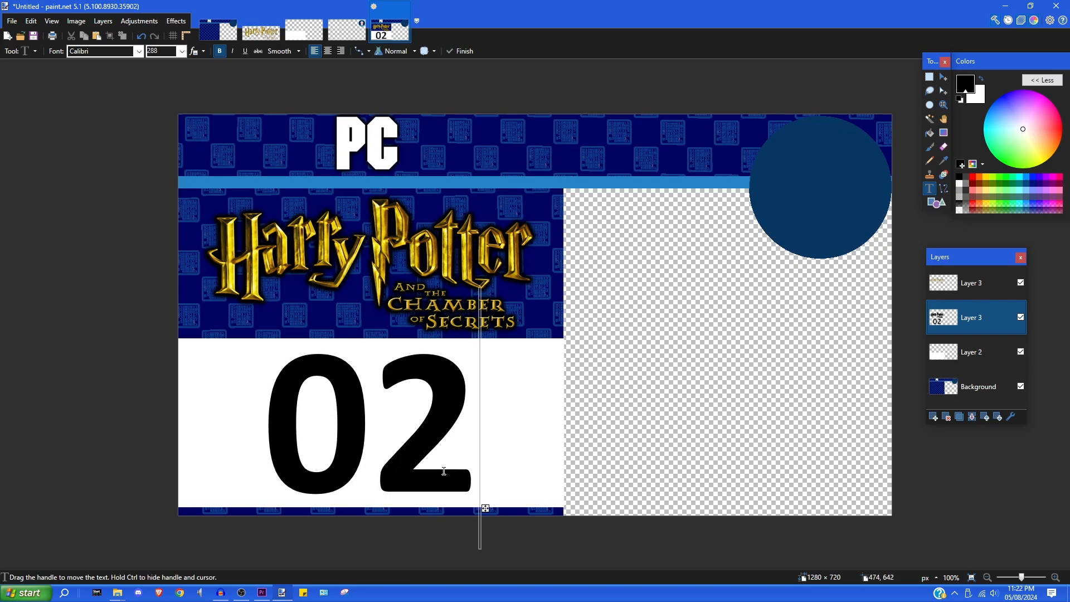
key("BackSpace")
type("1")
key("BackSpace")
key("BackSpace")
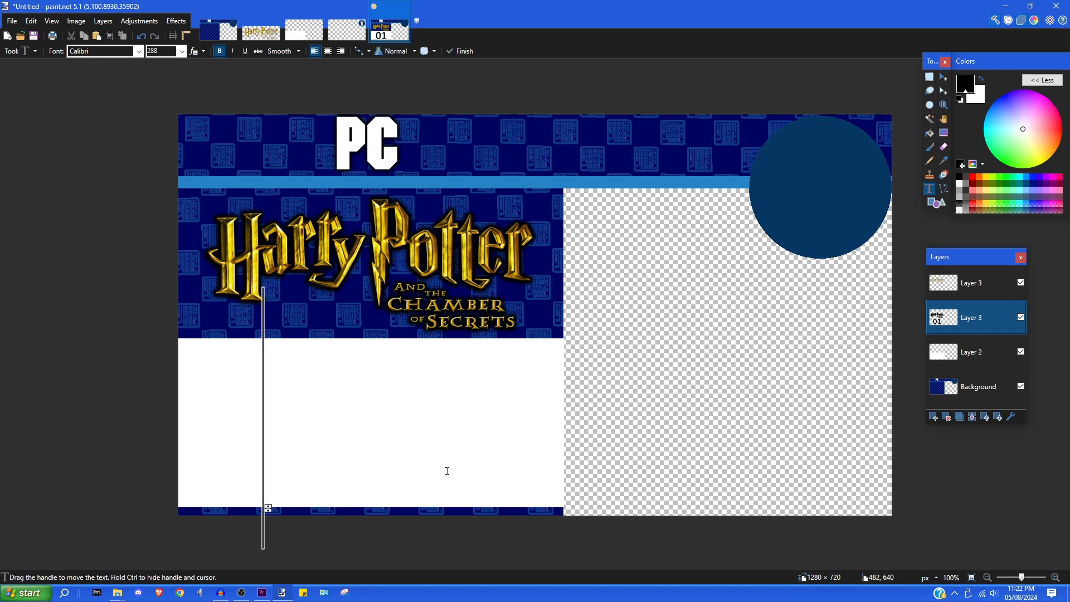
type("10")
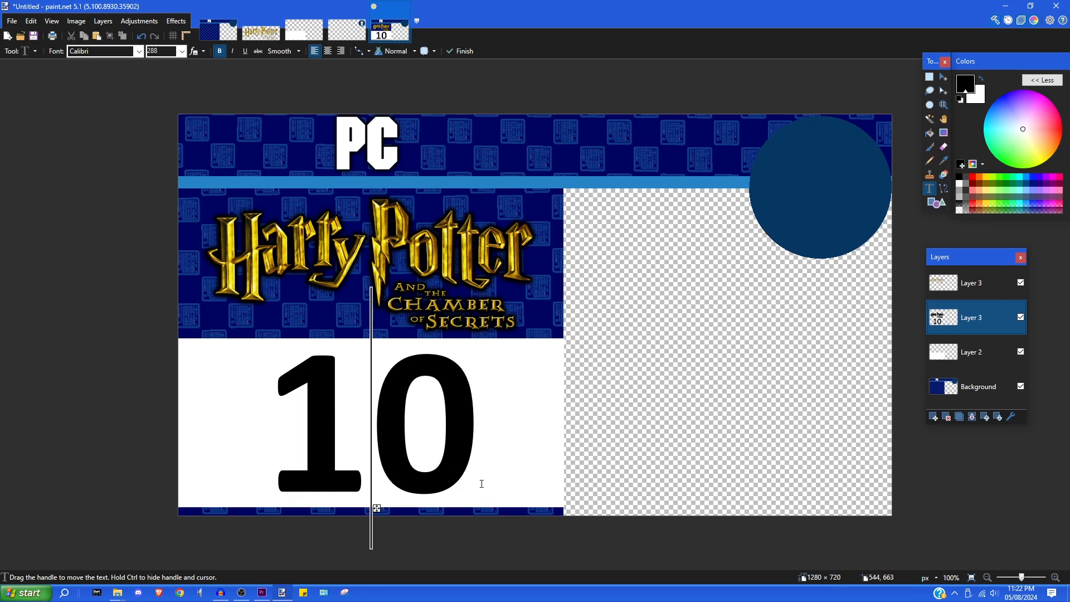
key("BackSpace")
key("BackSpace")
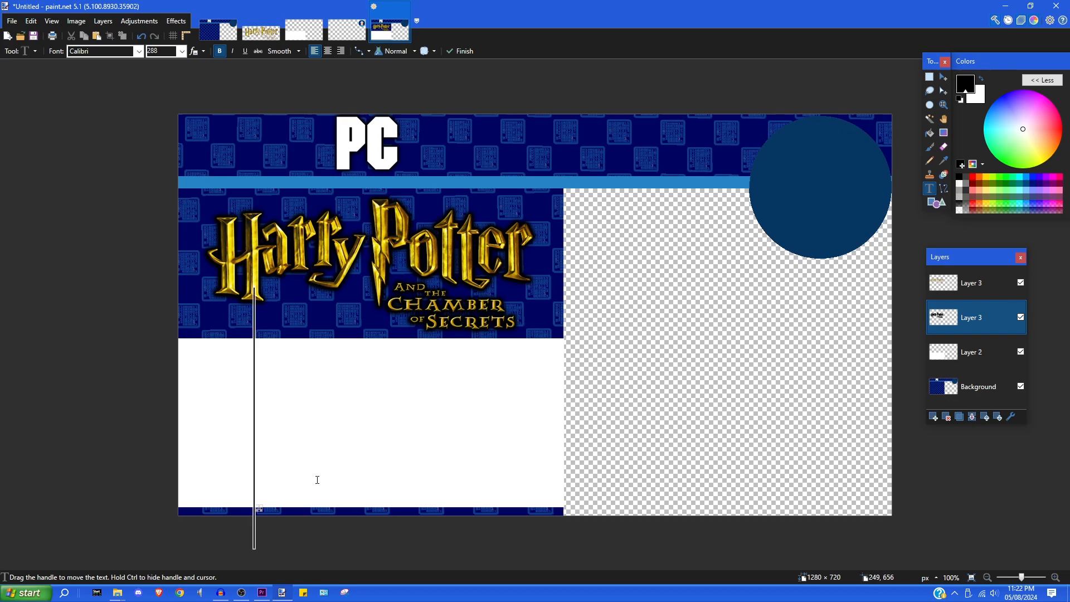
type("1.")
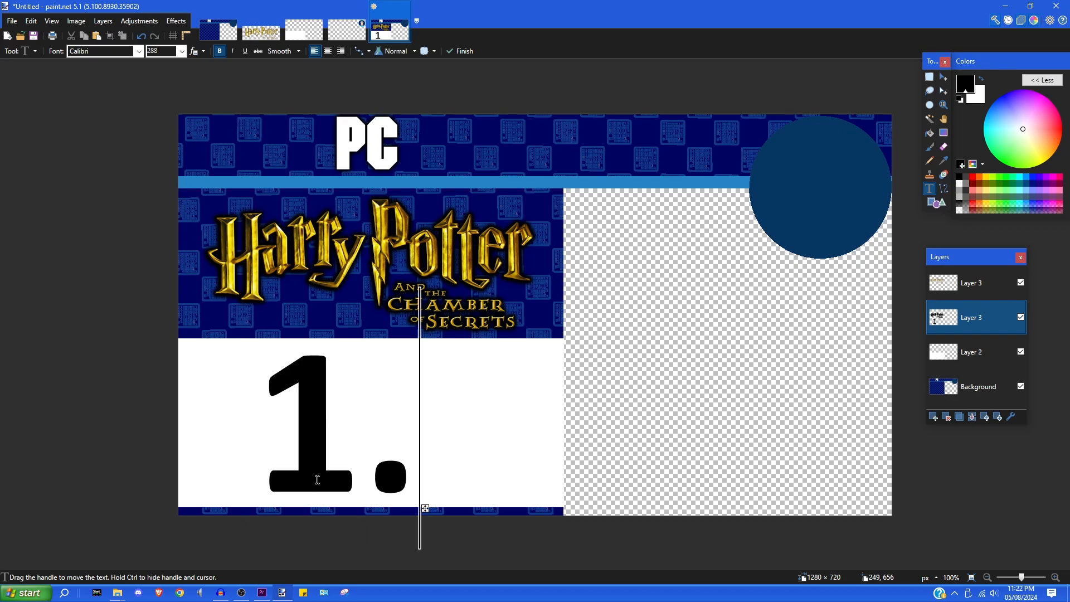
type("2")
key("BackSpace")
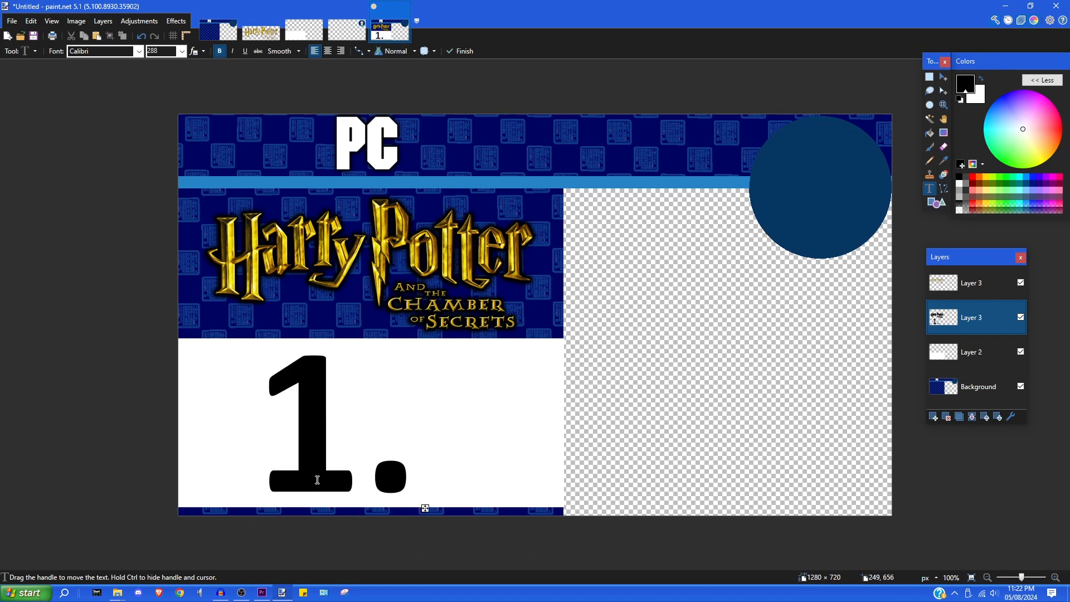
type("1")
key("BackSpace")
type("2")
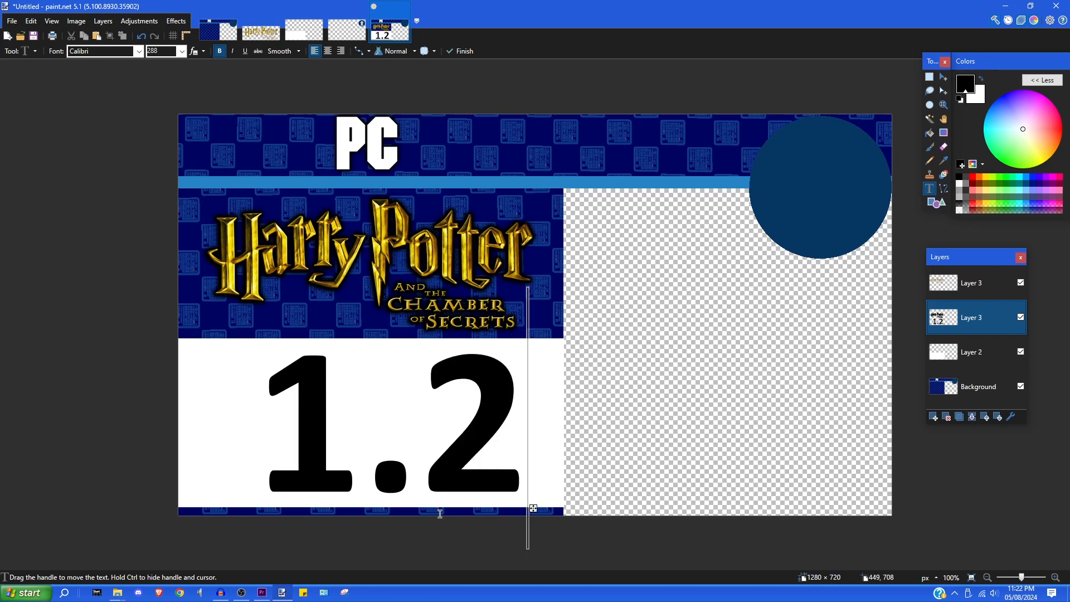
left_click_drag(534, 509, 517, 502)
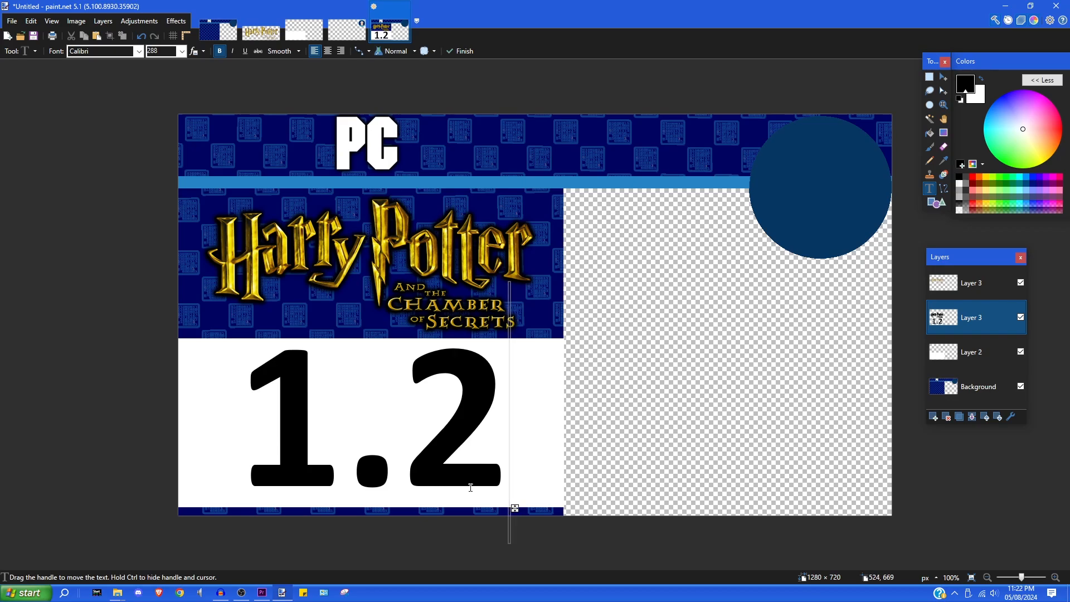
left_click_drag(514, 508, 518, 511)
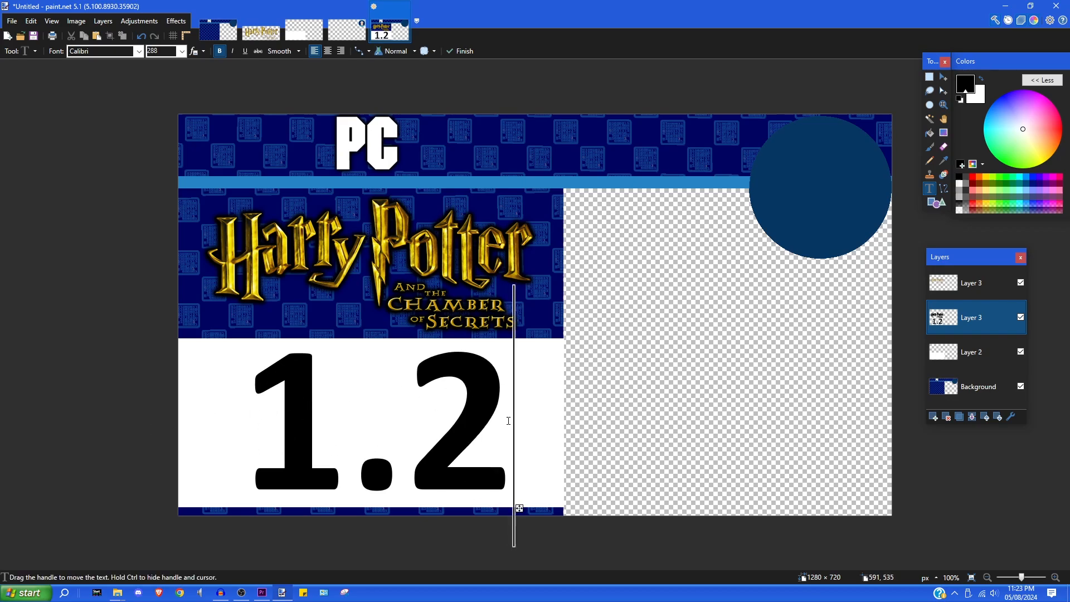
key("BackSpace")
key("BackSpace")
key("BackSpace")
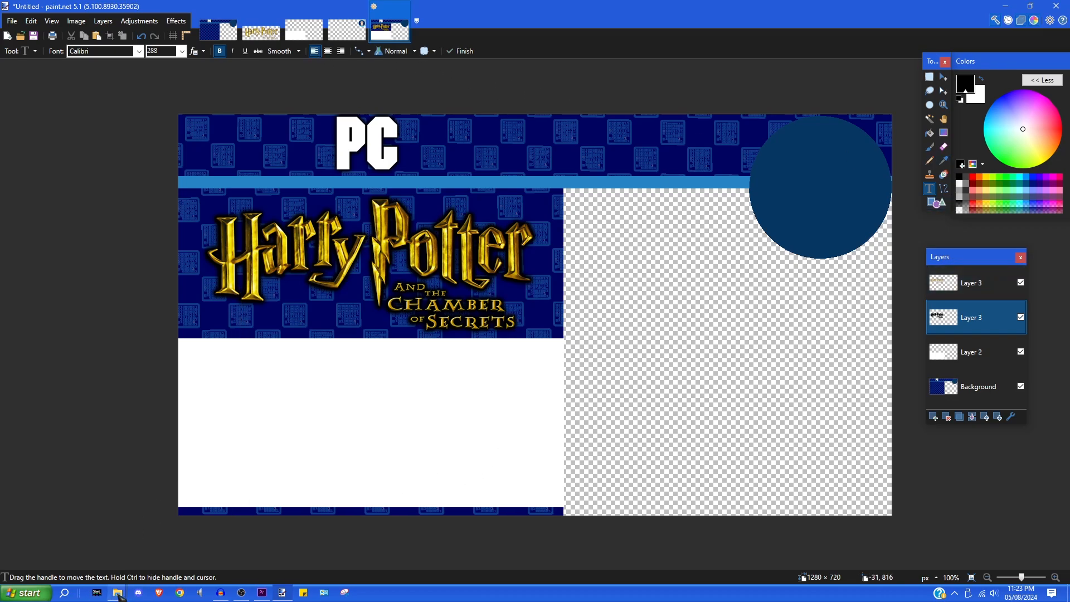
left_click(118, 593)
- Open Coming Soon Template.png and End Template.png from the Harry Potter PC folder in paint.net
left_click(150, 543)
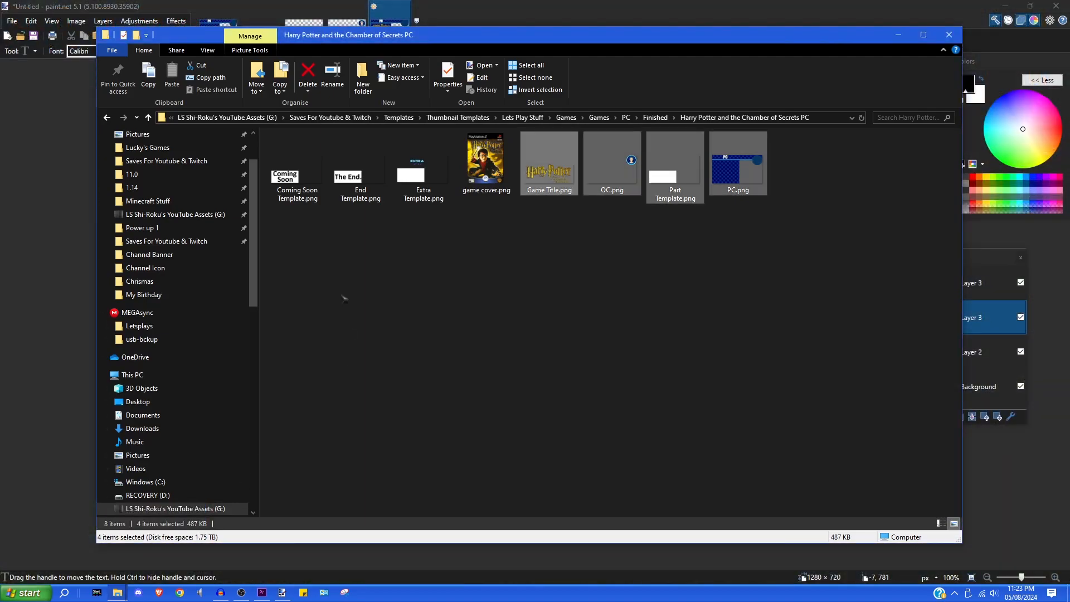
left_click_drag(291, 236, 356, 177)
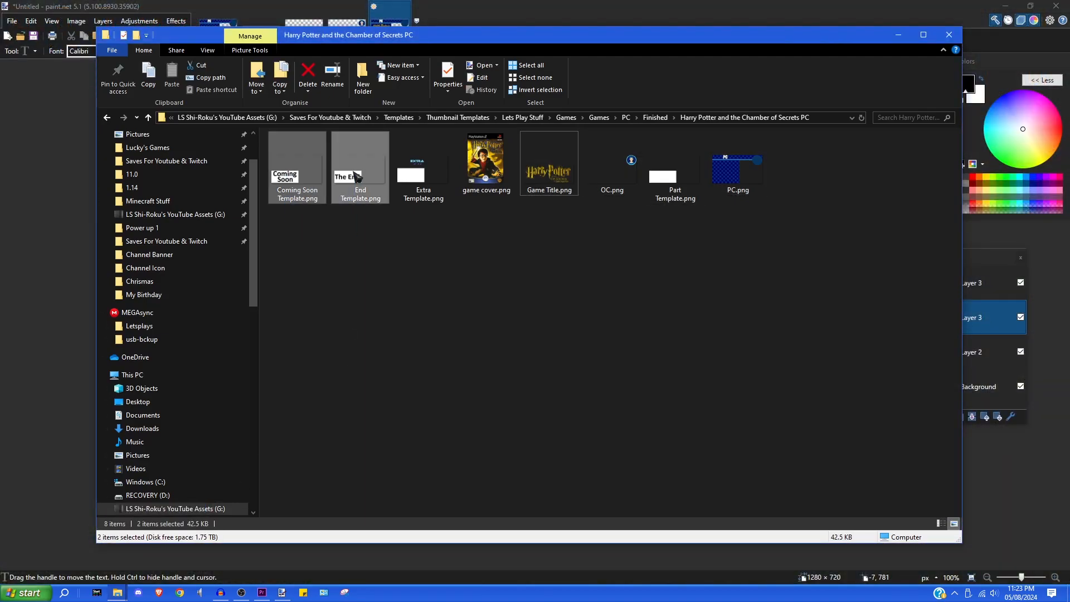
right_click(308, 172)
left_click(335, 193)
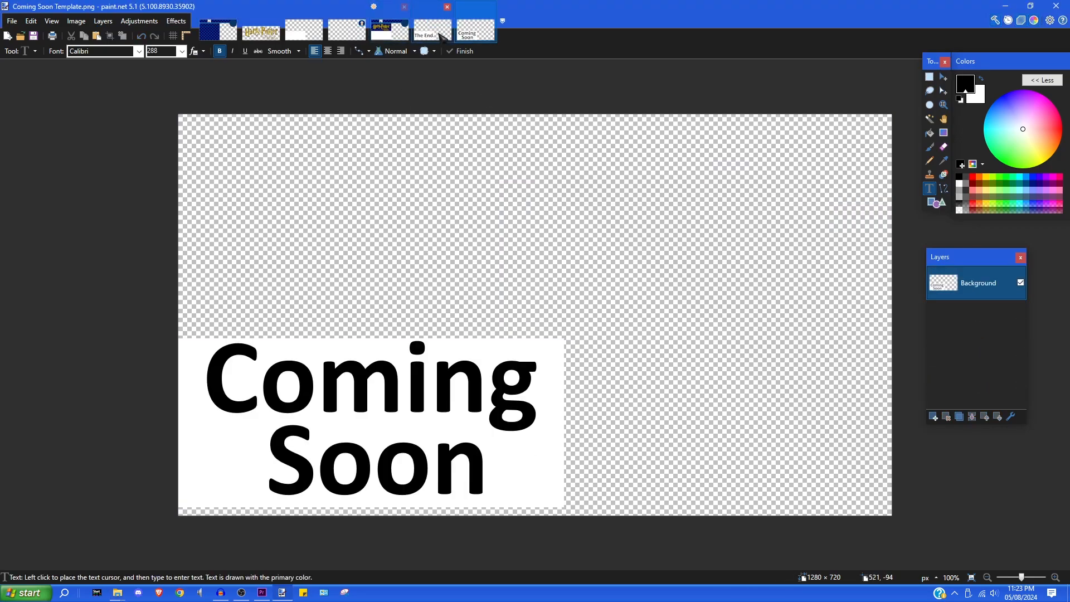
- Copy all of End Template.png, then flatten the untitled Harry Potter thumbnail with Ctrl+Shift+F
left_click(390, 31)
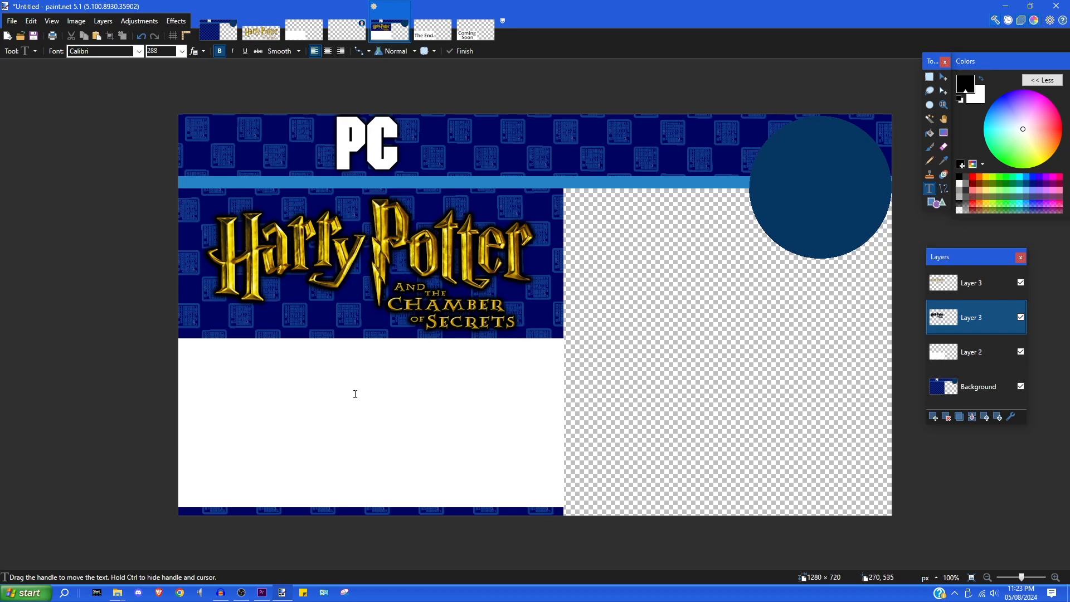
left_click(433, 31)
key("ctrl+a")
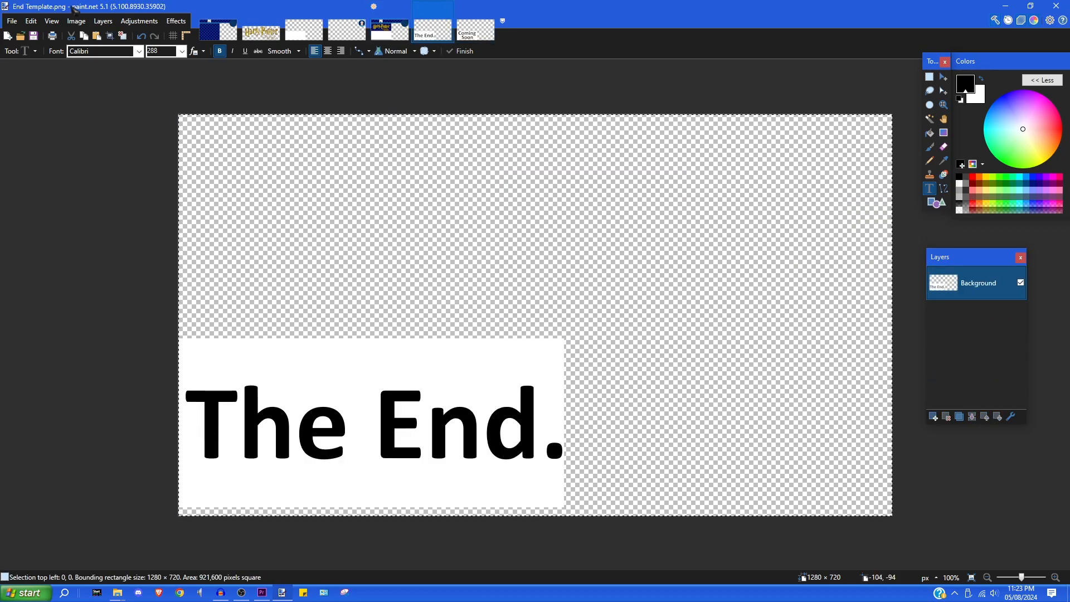
left_click(31, 20)
left_click(41, 78)
left_click(399, 33)
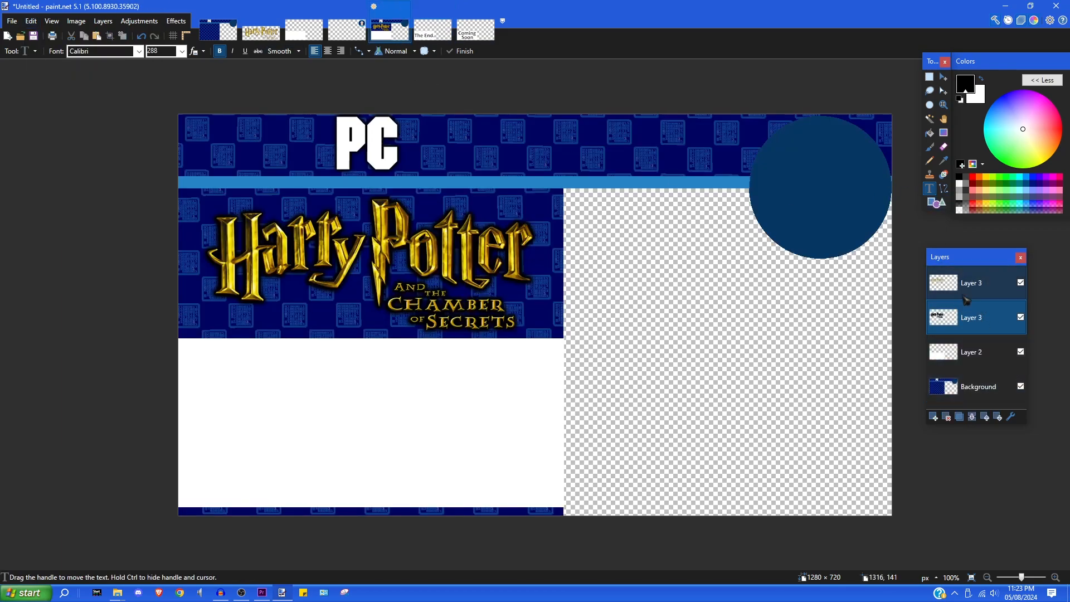
key("ctrl+shift+f")
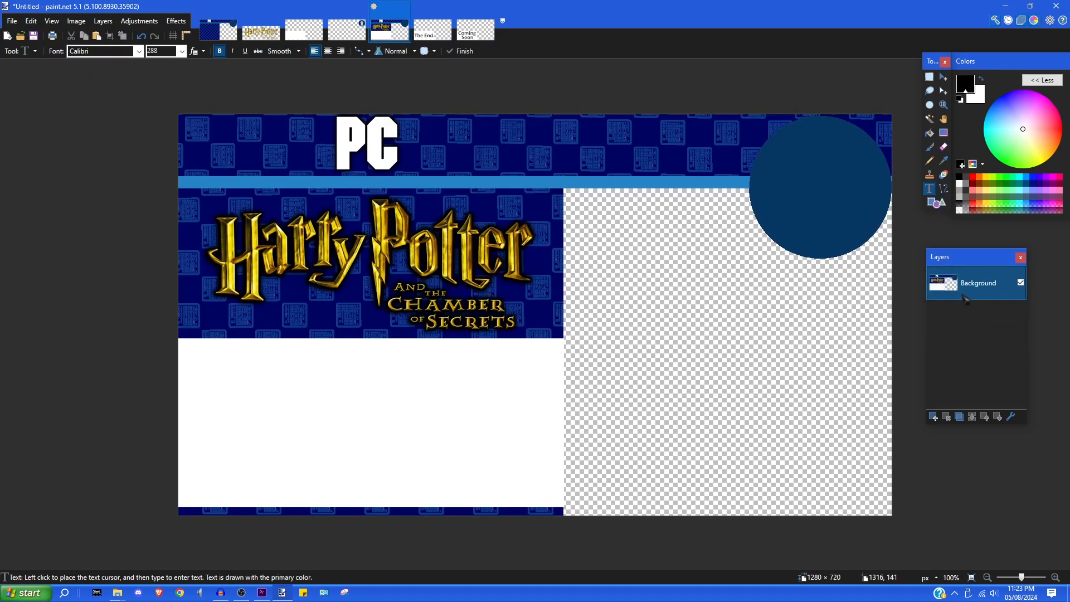
- Paste The End template into a new layer on the thumbnail, then undo it
left_click(932, 416)
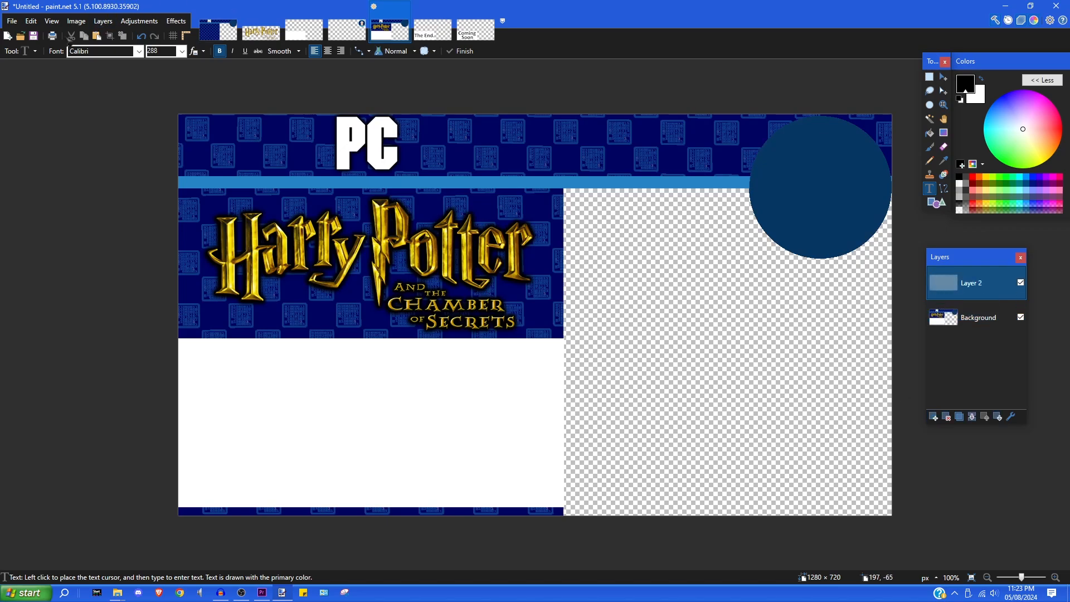
left_click(30, 20)
left_click(56, 107)
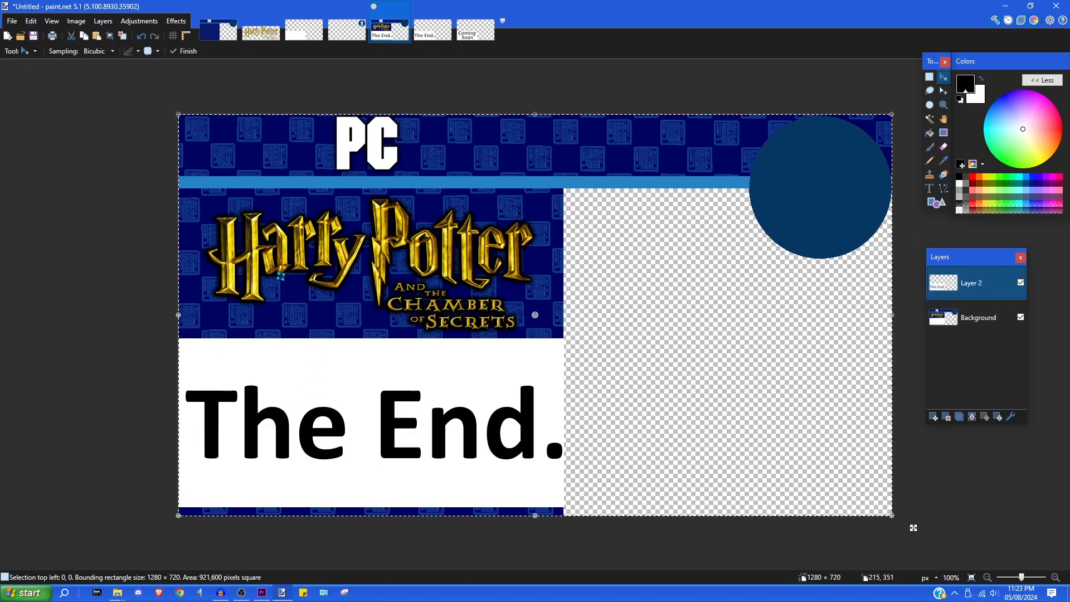
left_click(142, 36)
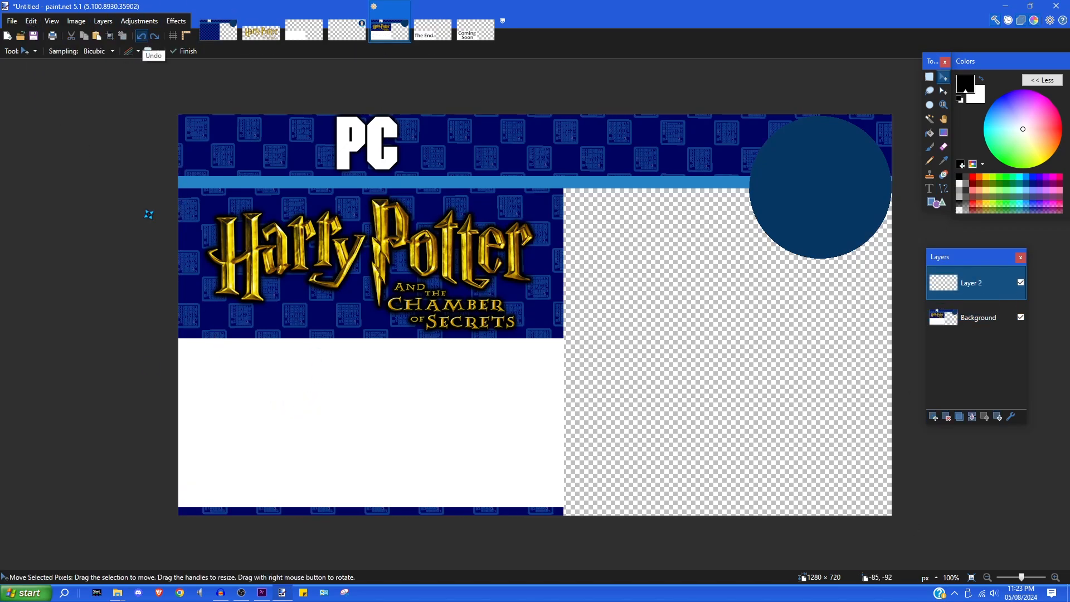
- Copy the whole Coming Soon template, paste it into a new layer on the thumbnail, then undo the paste
left_click(475, 30)
key("ctrl+a")
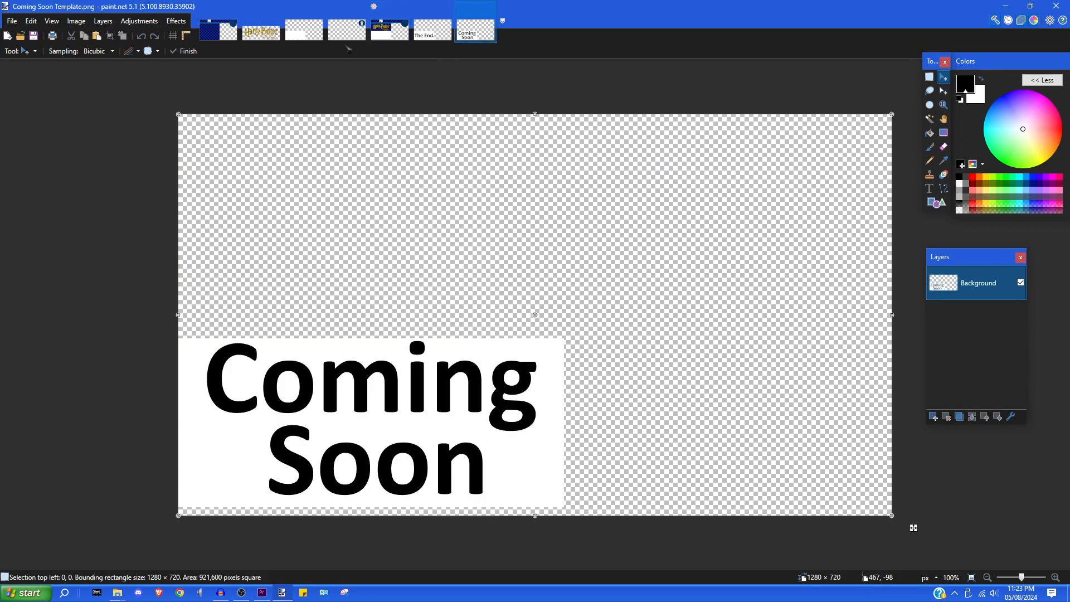
left_click(31, 21)
left_click(48, 80)
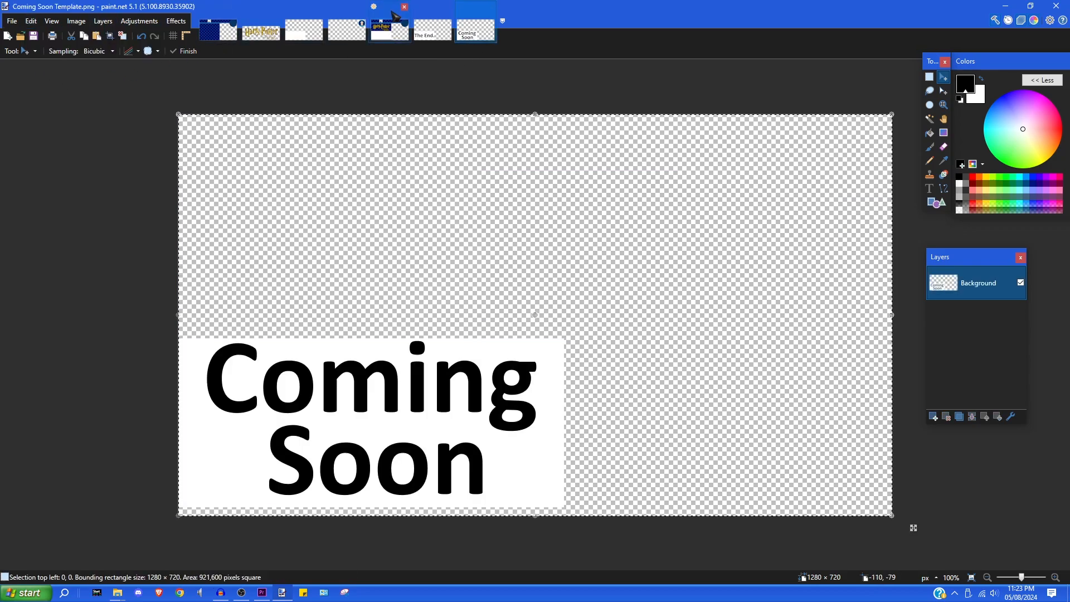
left_click(390, 30)
key("ctrl+shift+v")
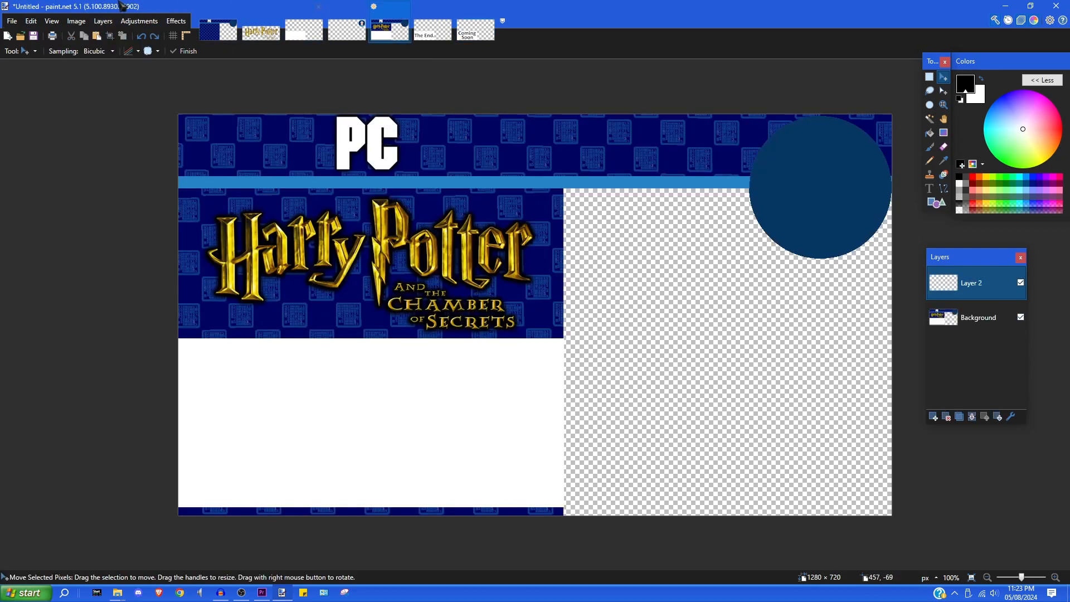
left_click(30, 20)
left_click(47, 105)
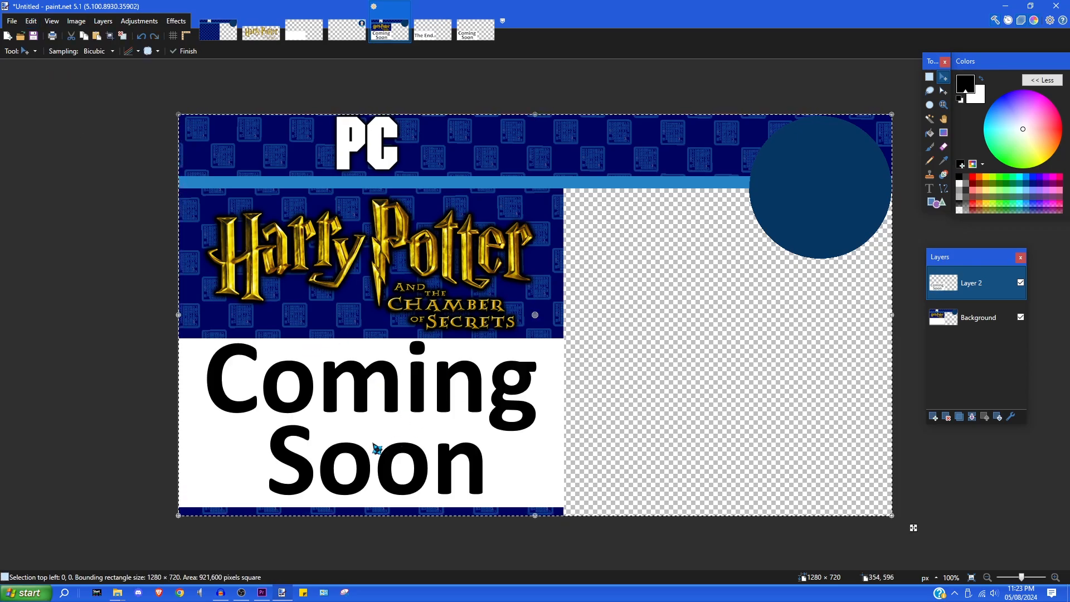
left_click(145, 39)
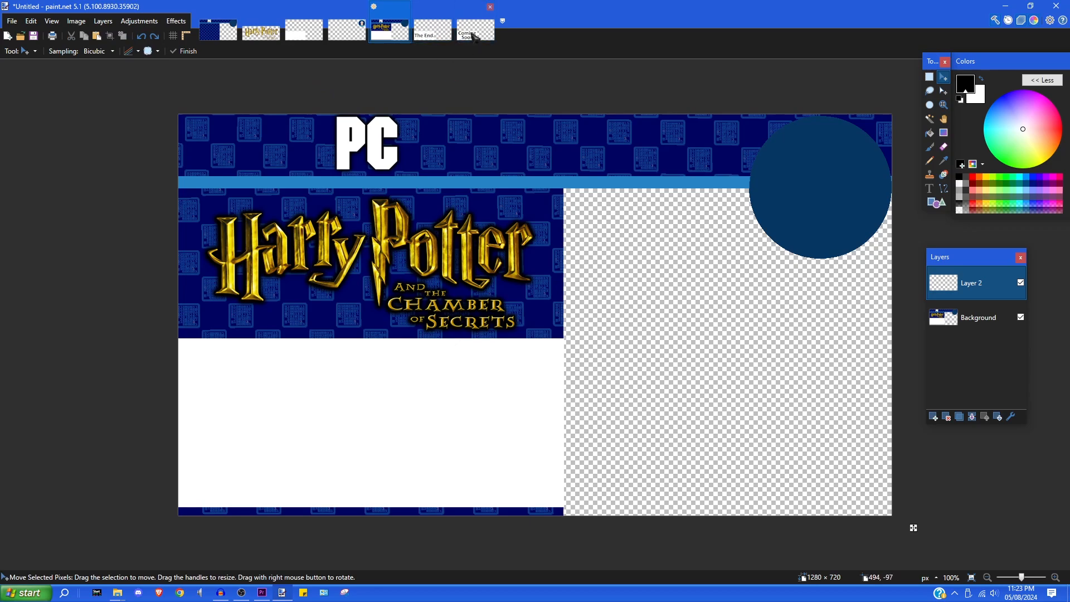
left_click(929, 77)
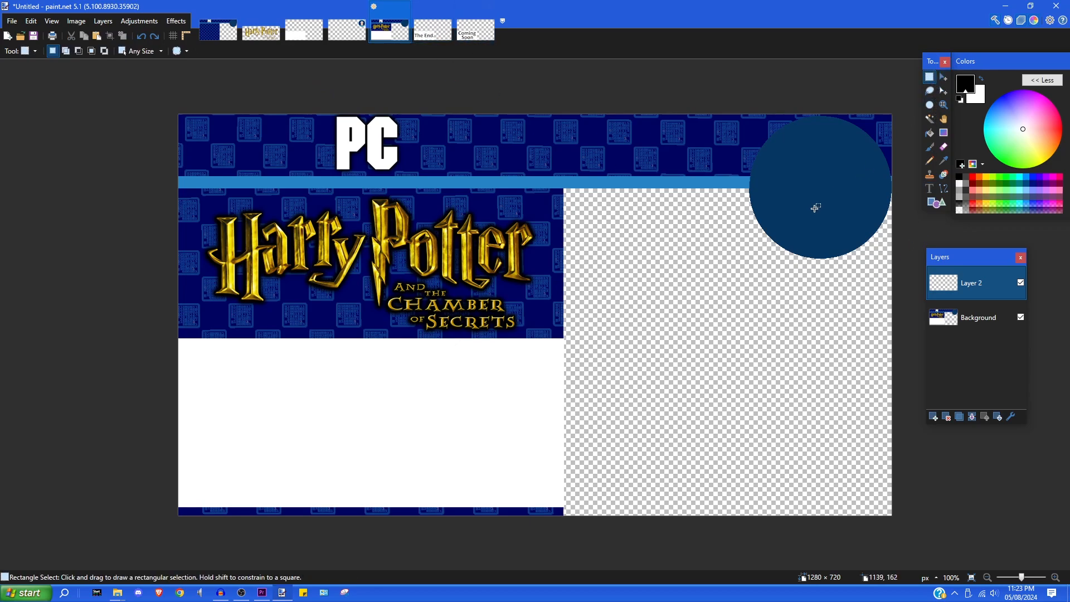
left_click(929, 189)
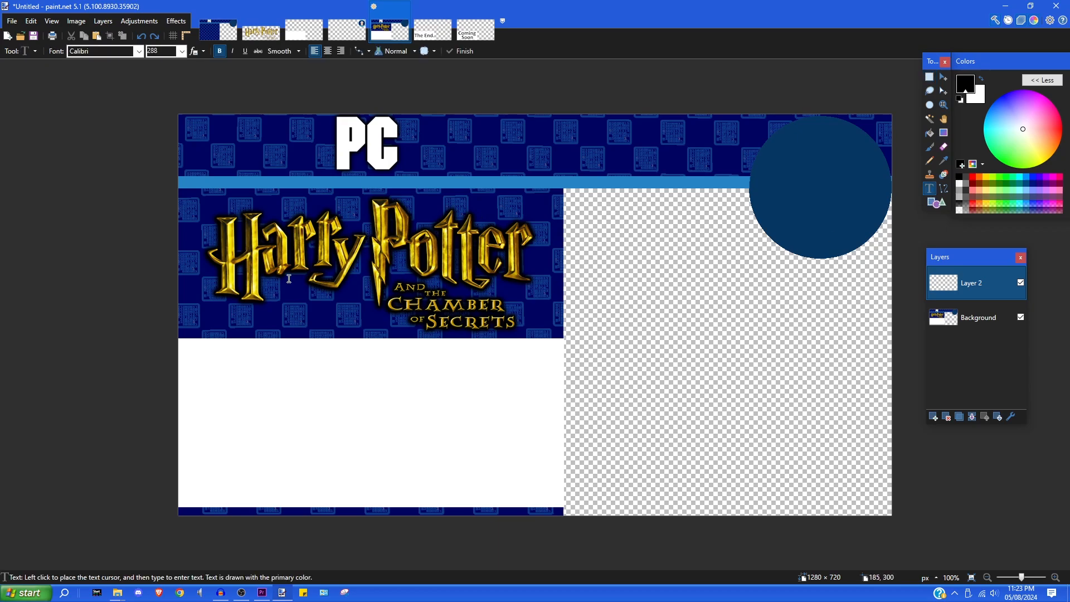
left_click(261, 415)
type("1")
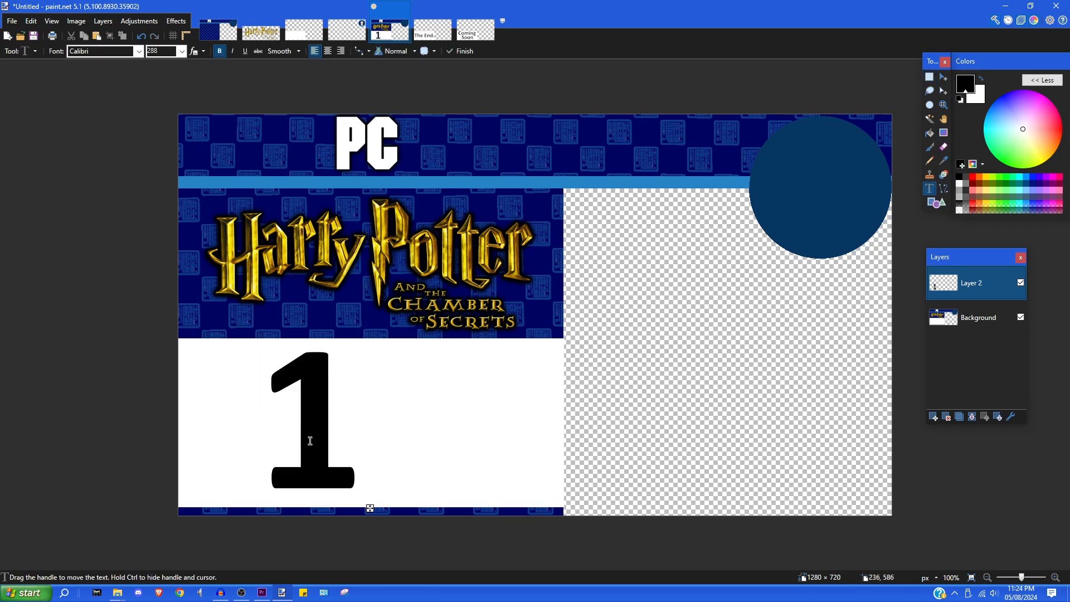
key("BackSpace")
type("1")
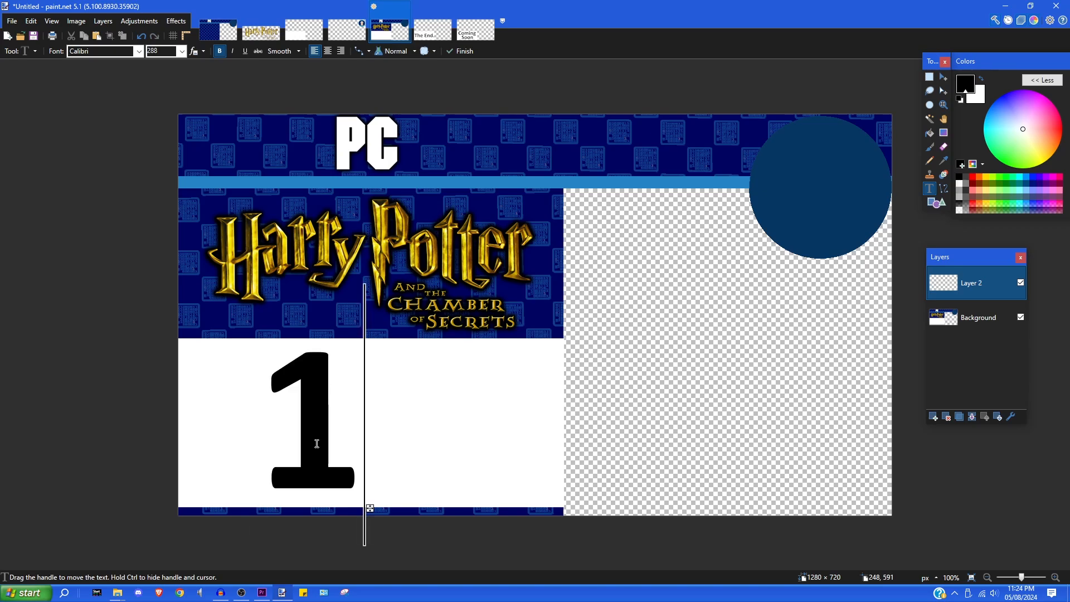
type(".1")
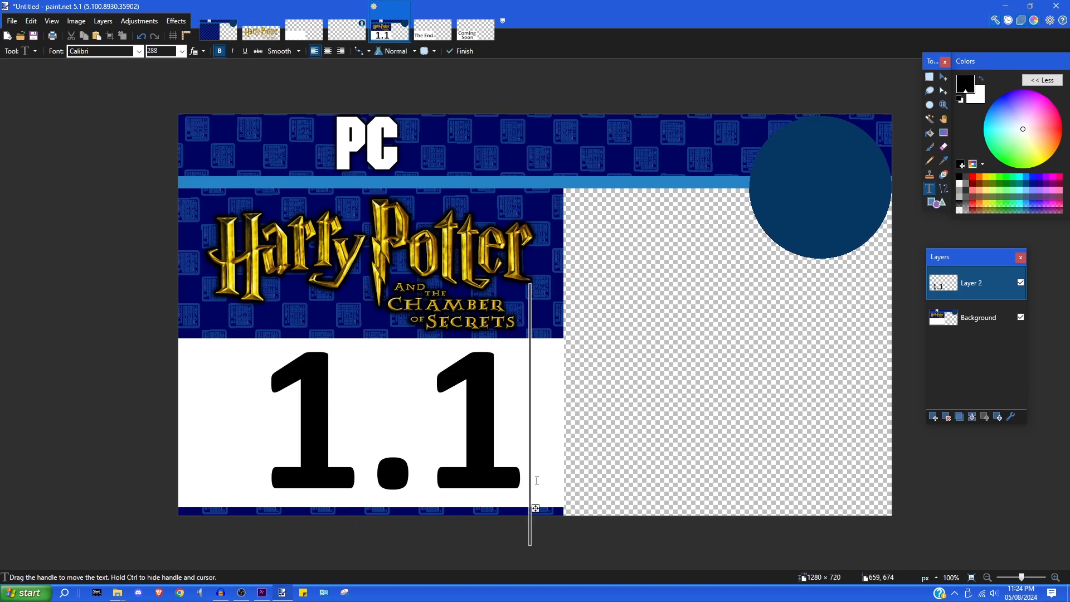
key("BackSpace")
key("BackSpace")
key("BackSpace")
left_click(928, 77)
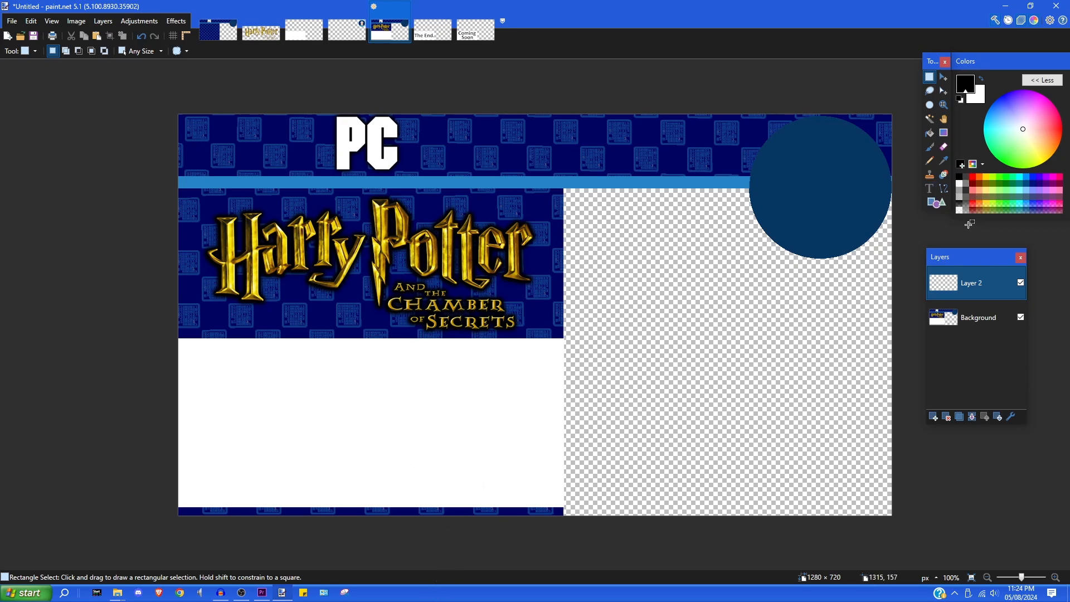
left_click_drag(947, 258, 970, 255)
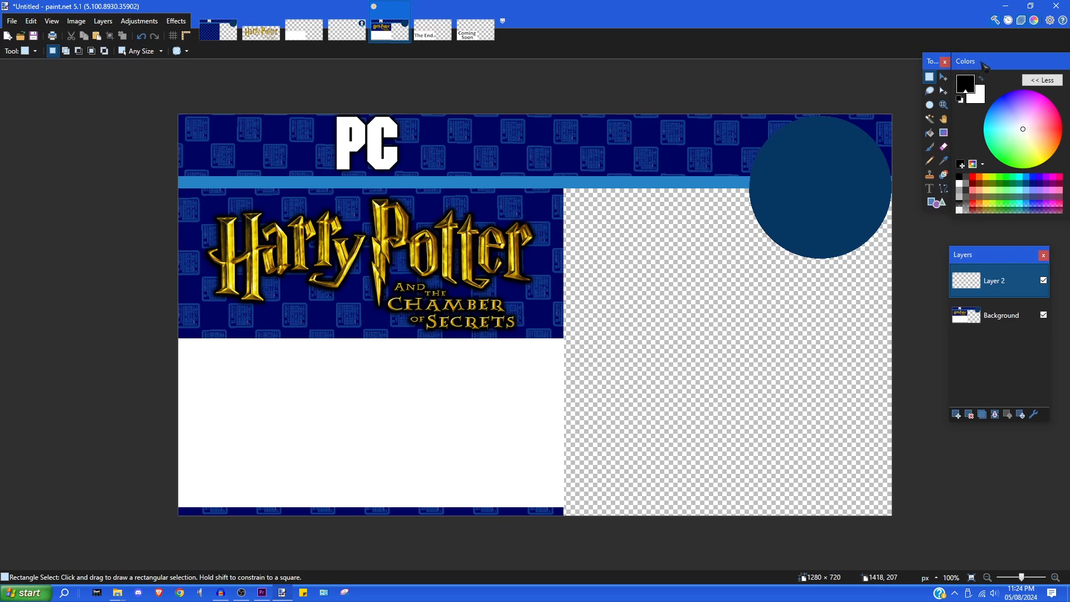
- Nudge the colour panel aside in paint.net, then switch to the Part 6 Footage project in Premiere Pro
left_click_drag(983, 65, 1004, 66)
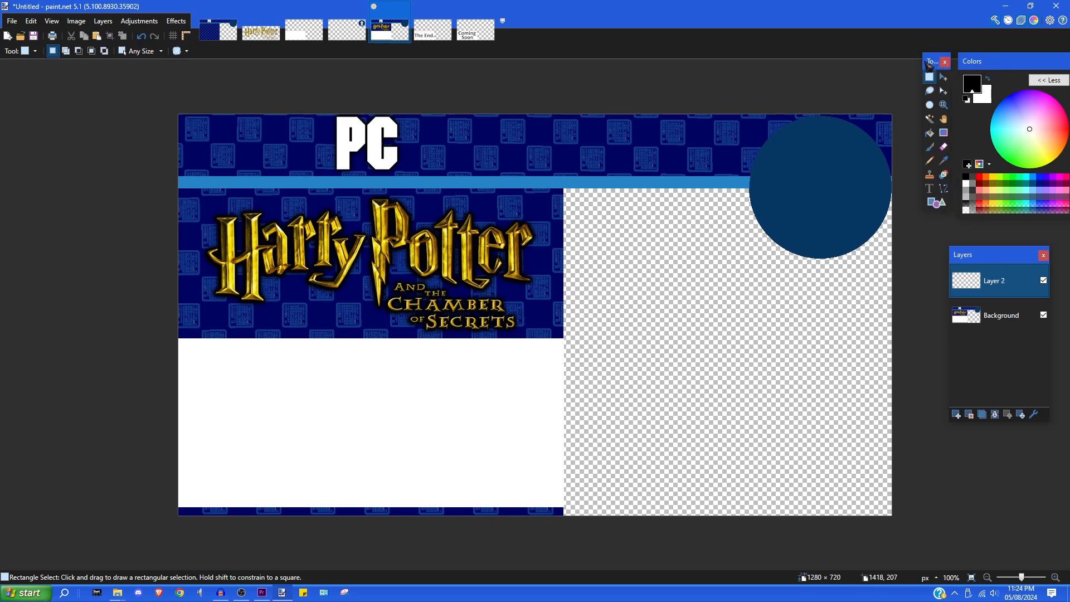
mouse_move(928, 63)
left_mouse_down()
mouse_move(965, 62)
mouse_move(943, 59)
left_mouse_up()
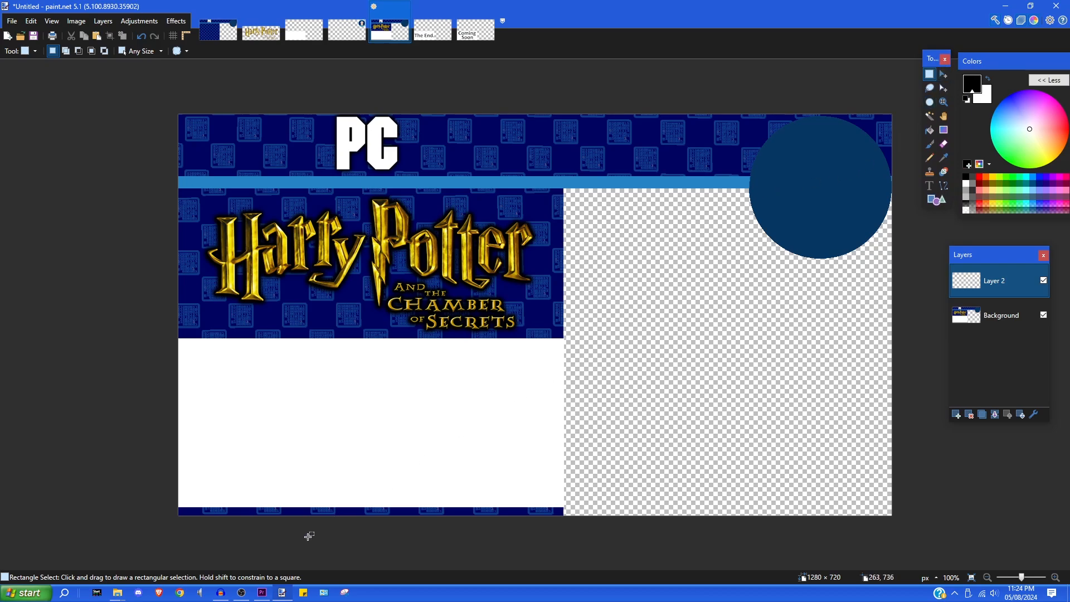
left_click(262, 592)
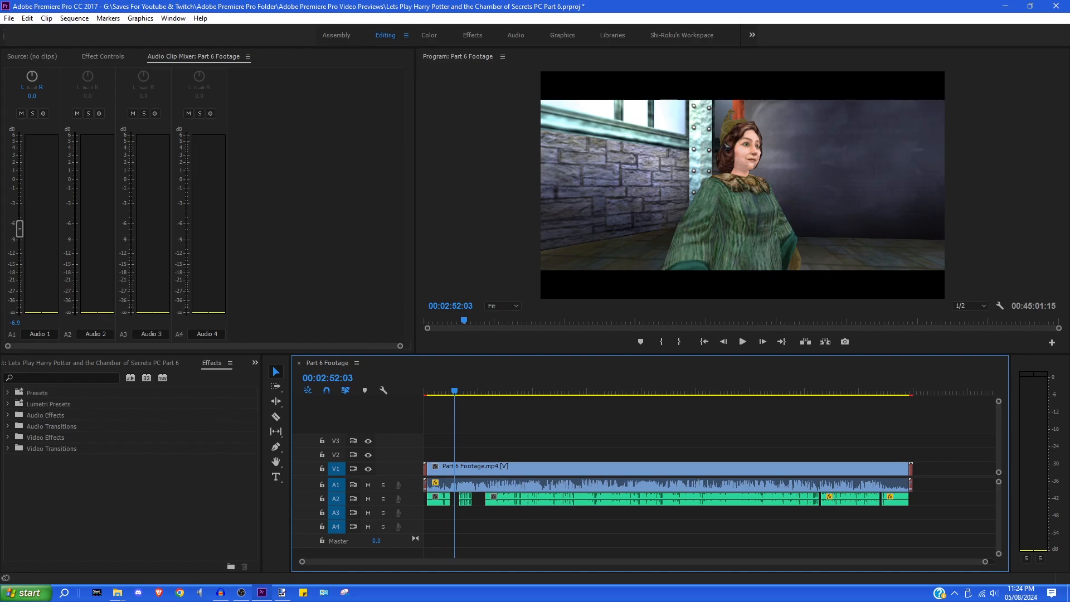
- Maximize Premiere's Program Monitor to show the game frame, then return to the paint.net banner
key("grave")
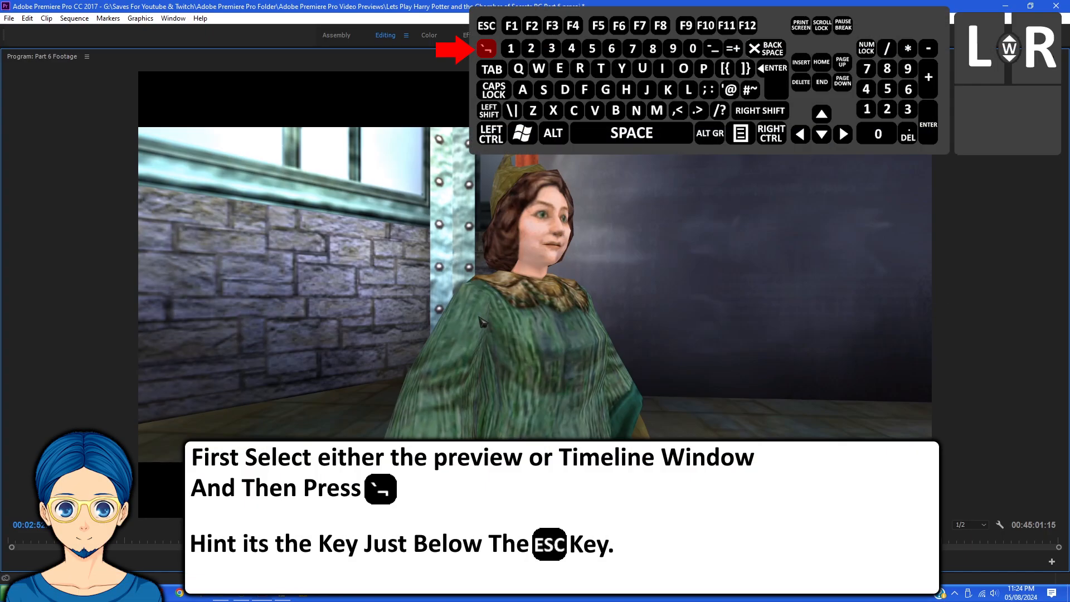
left_click(283, 597)
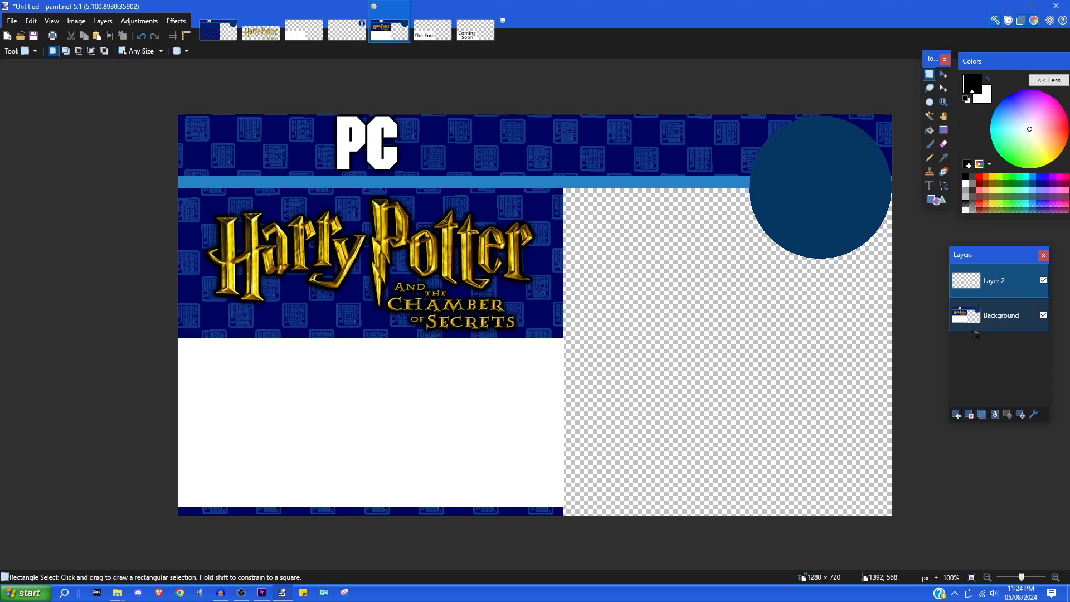
- Move Layer 2 below Background and paste the game screenshot onto it, keeping canvas size, shifted upward
left_click_drag(974, 278, 974, 318)
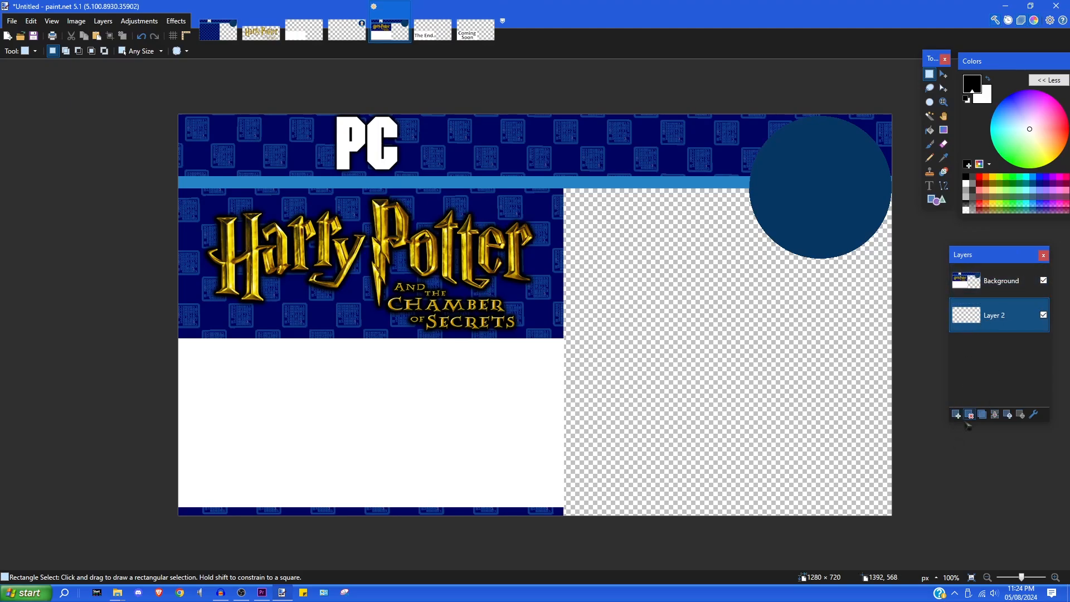
left_click(29, 20)
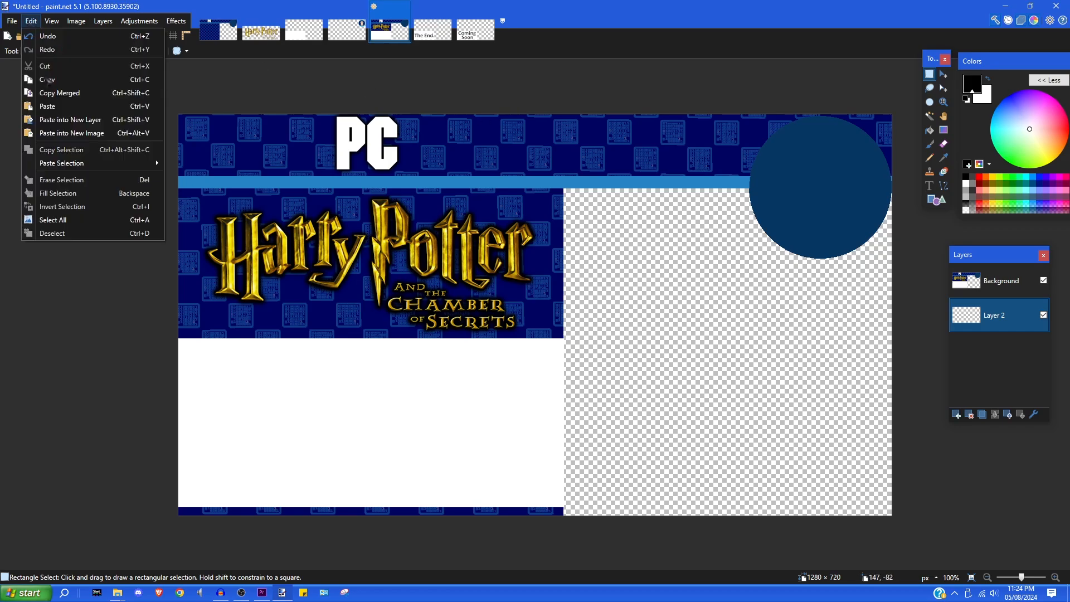
left_click(59, 108)
left_click(460, 367)
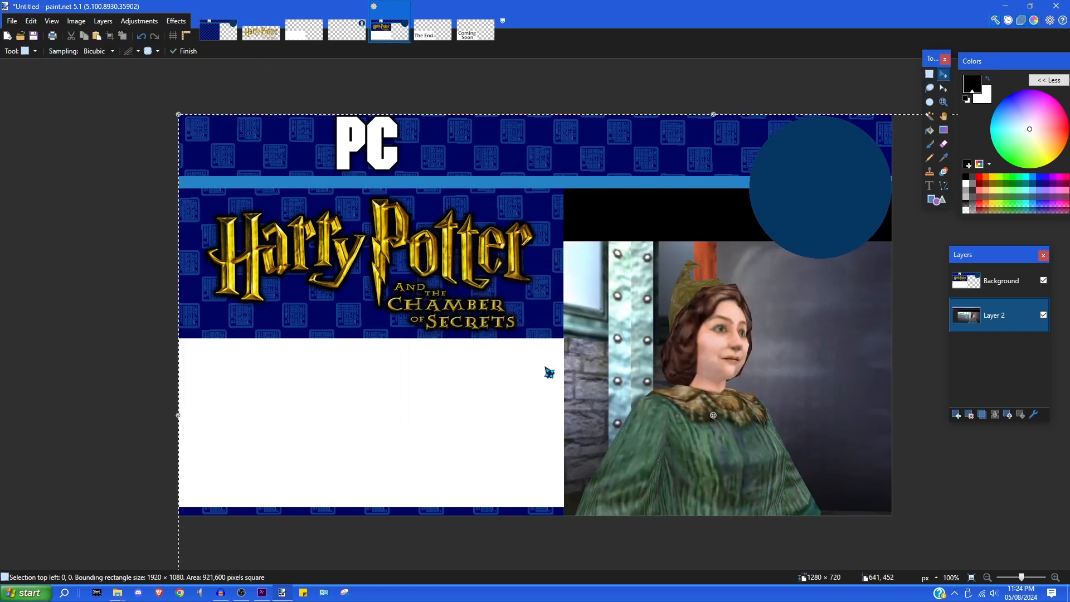
left_click_drag(724, 423, 744, 372)
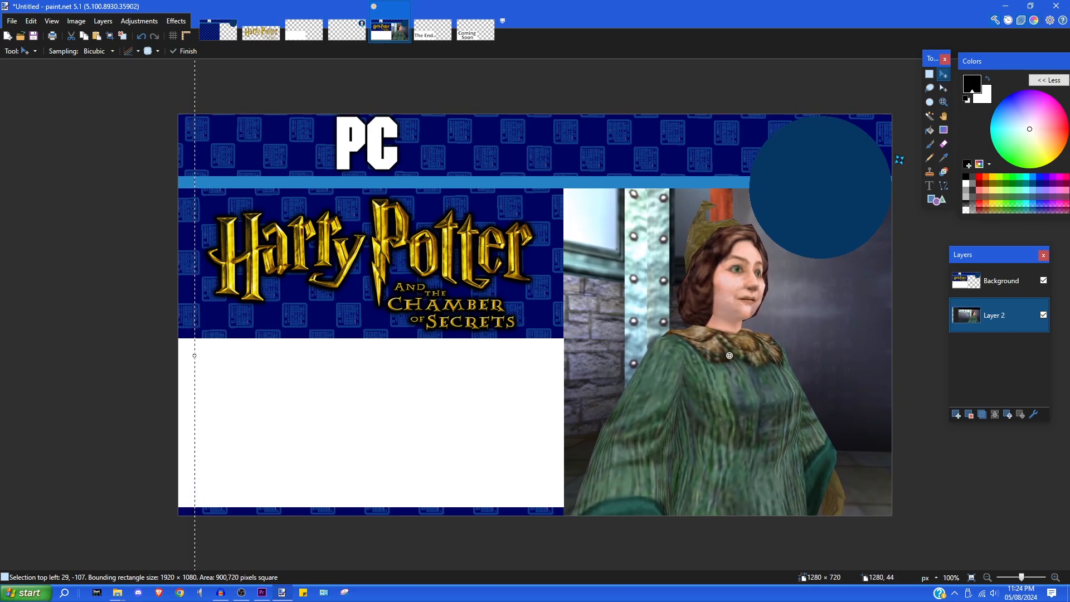
left_click(972, 280)
left_click(928, 186)
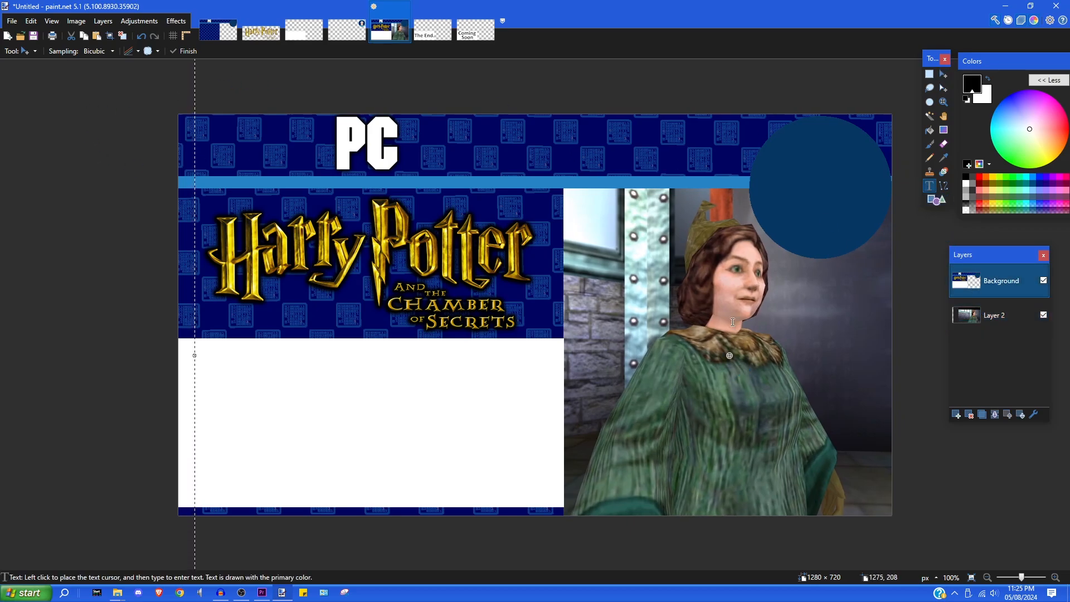
- Try typing 05 in the white panel with the Text tool, then delete it again
left_click(265, 413)
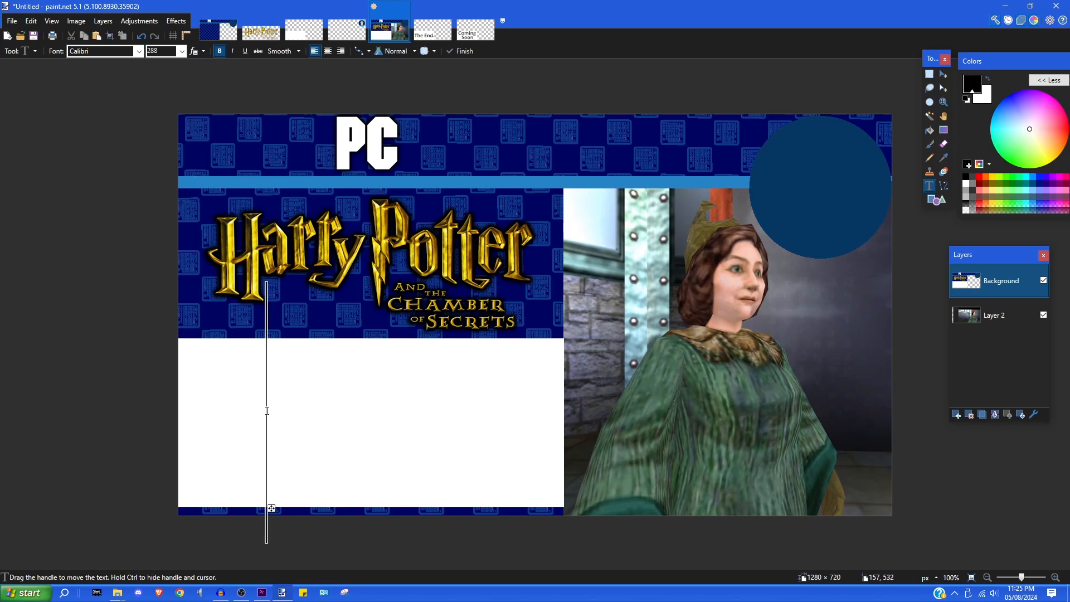
type("5")
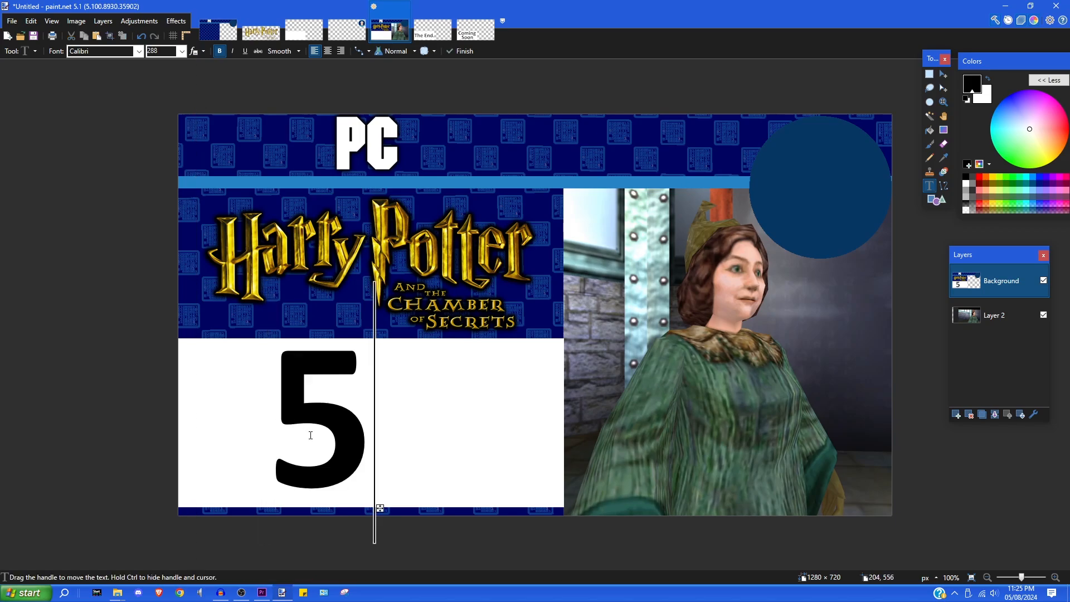
key("BackSpace")
type("05")
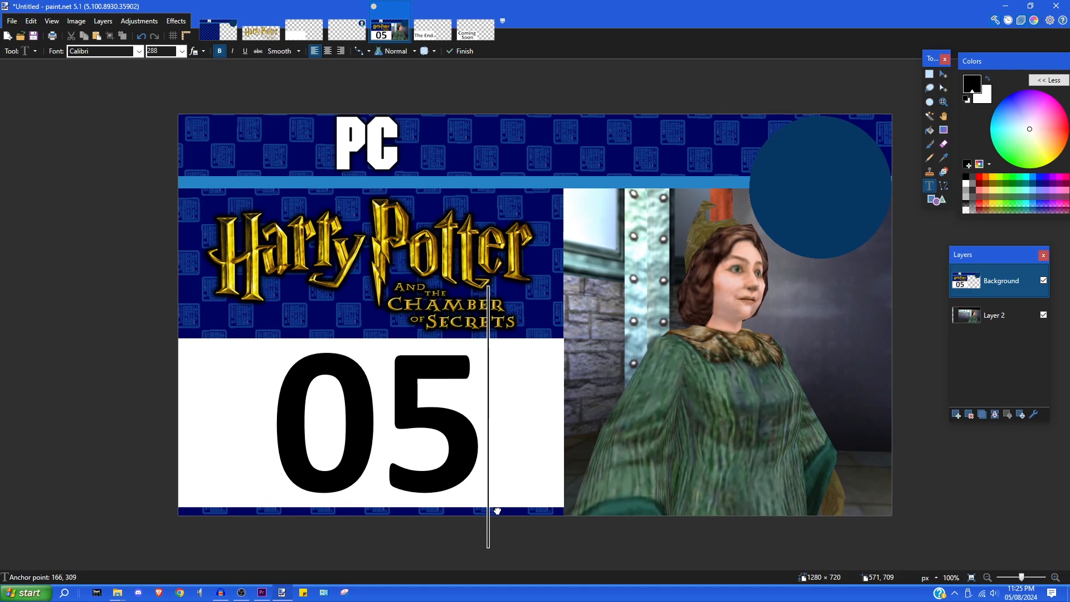
key("BackSpace")
key("BackSpace")
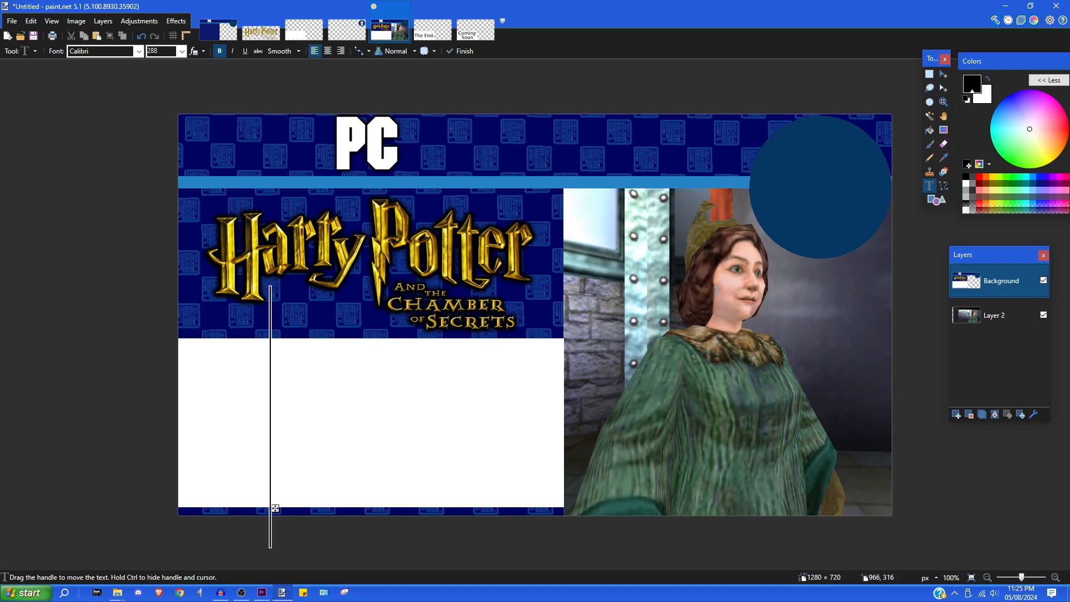
- Select all of Layer 2 and delete the woman screenshot from it
left_click(983, 316)
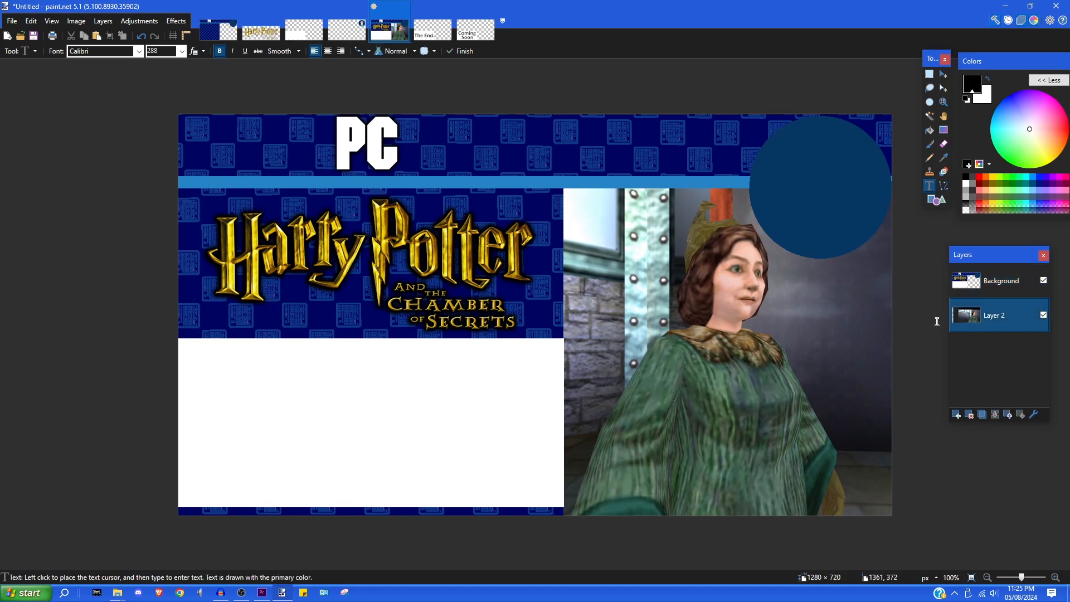
key("ctrl+a")
key("Delete")
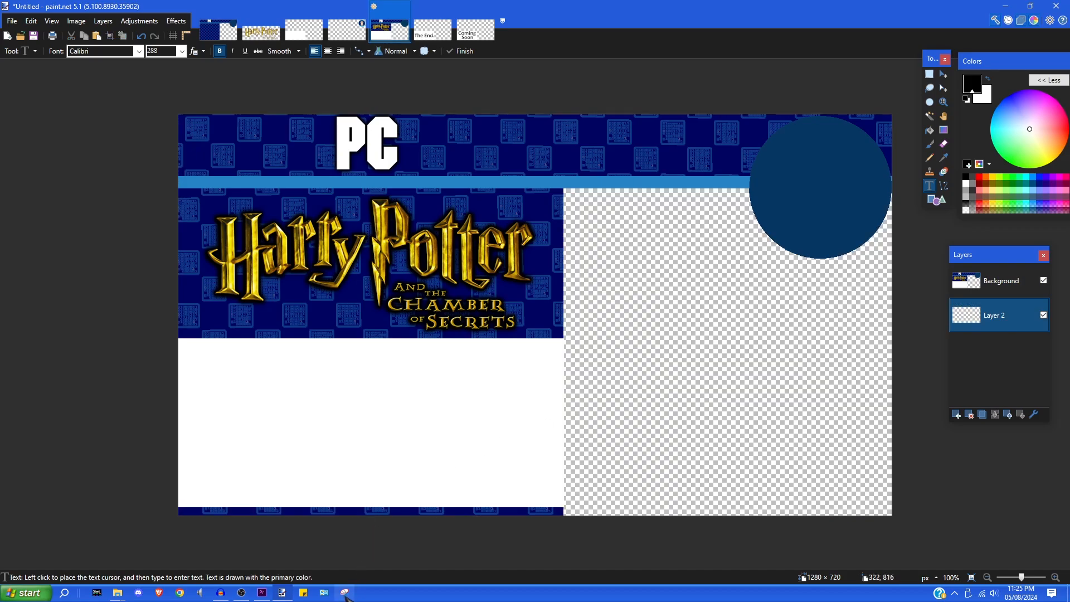
left_click(345, 593)
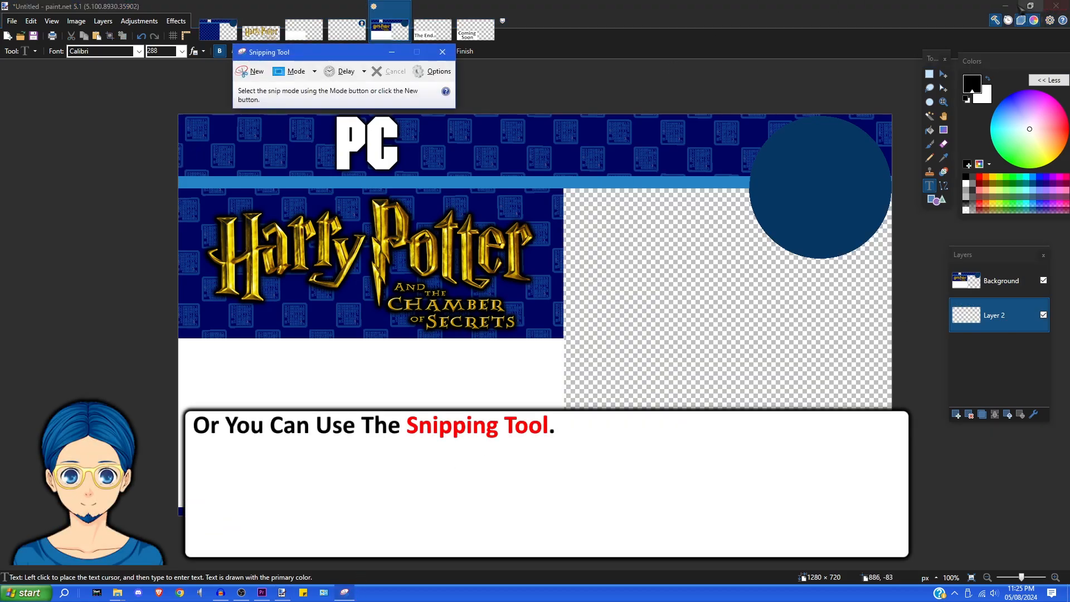
- Minimize paint.net and cancel a first snip, restoring Premiere's normal layout with the ` key
left_click(1005, 6)
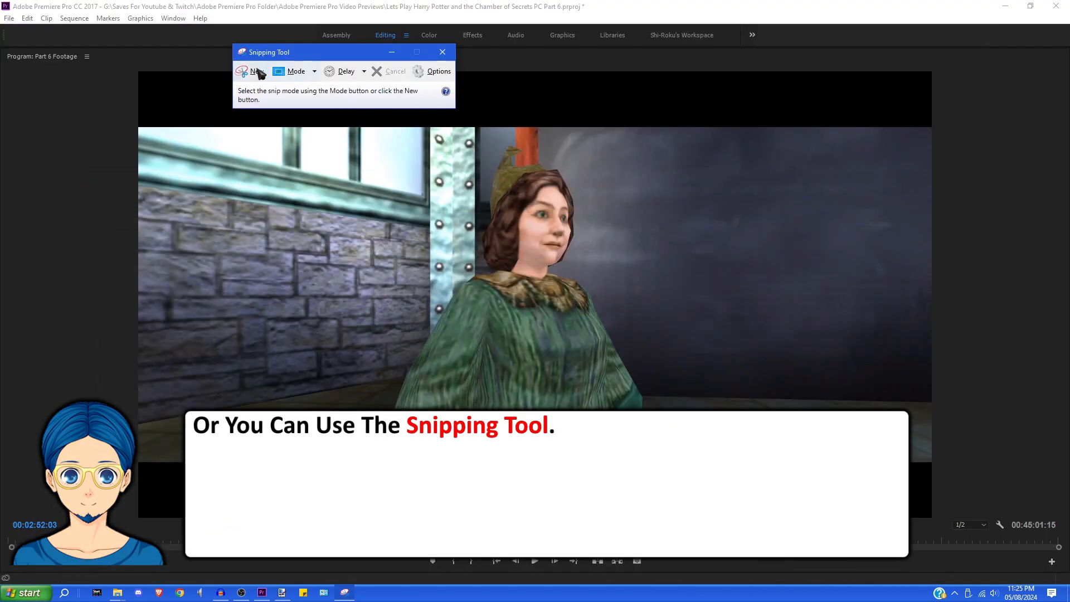
left_click(257, 72)
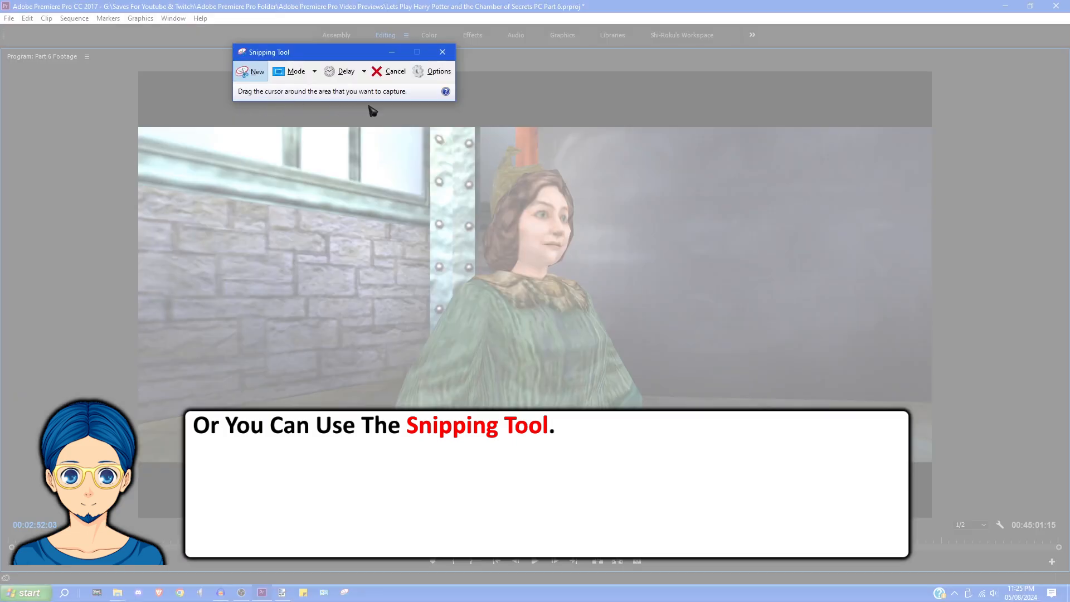
left_click(443, 53)
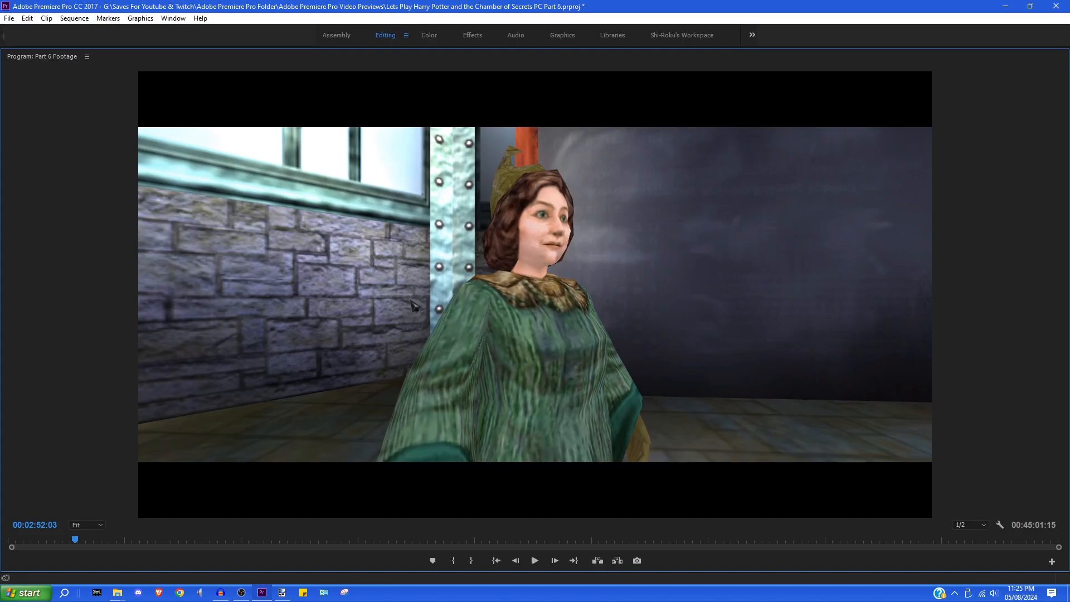
key("grave")
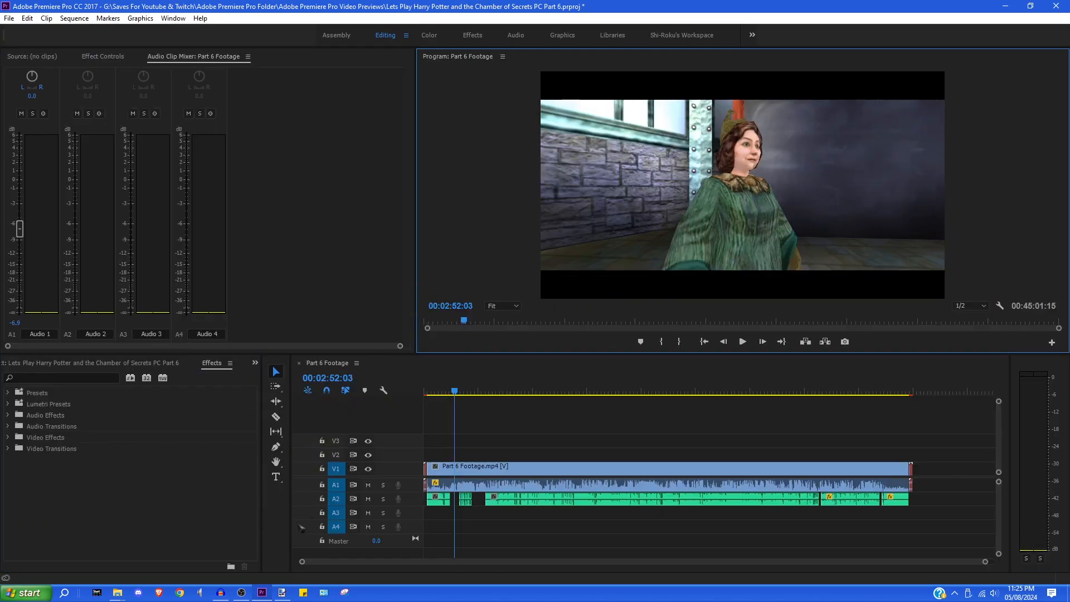
- Snip the game frame from the Program Monitor, copy it, and return to paint.net
left_click(344, 592)
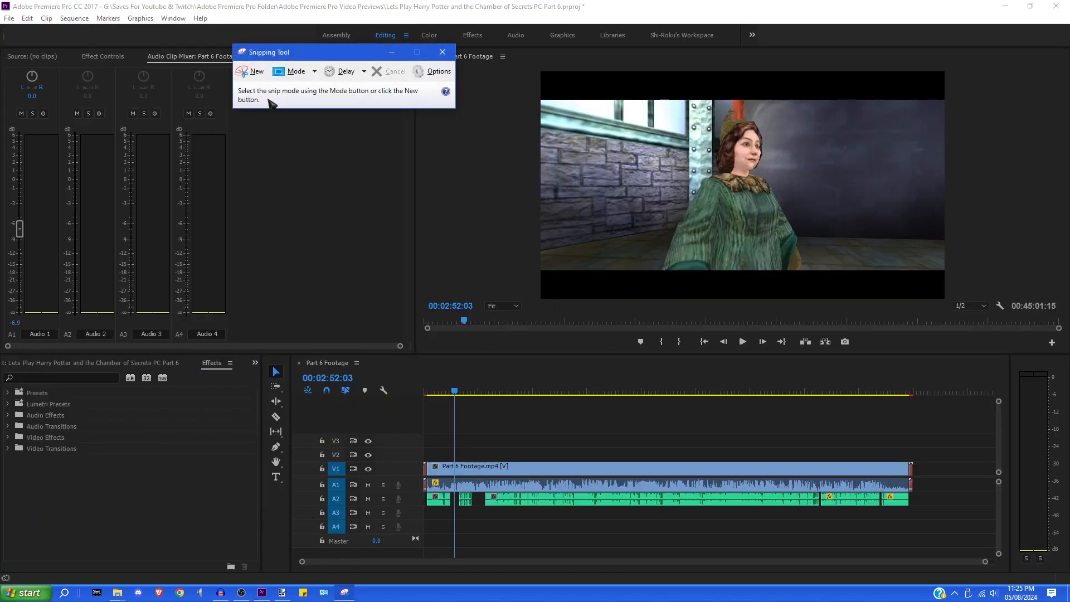
left_click(252, 72)
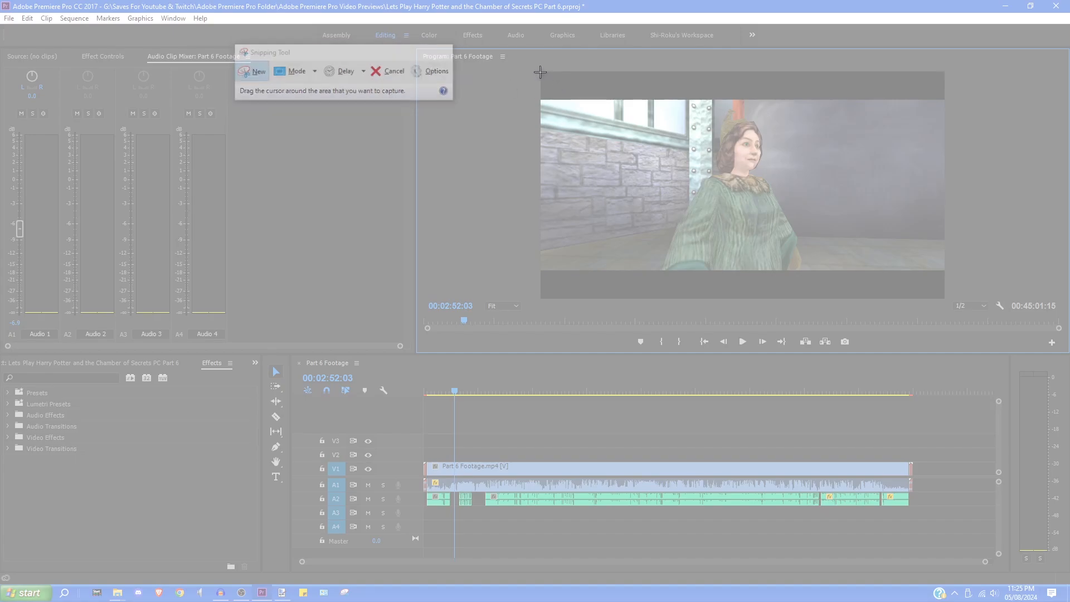
left_click_drag(540, 71, 946, 300)
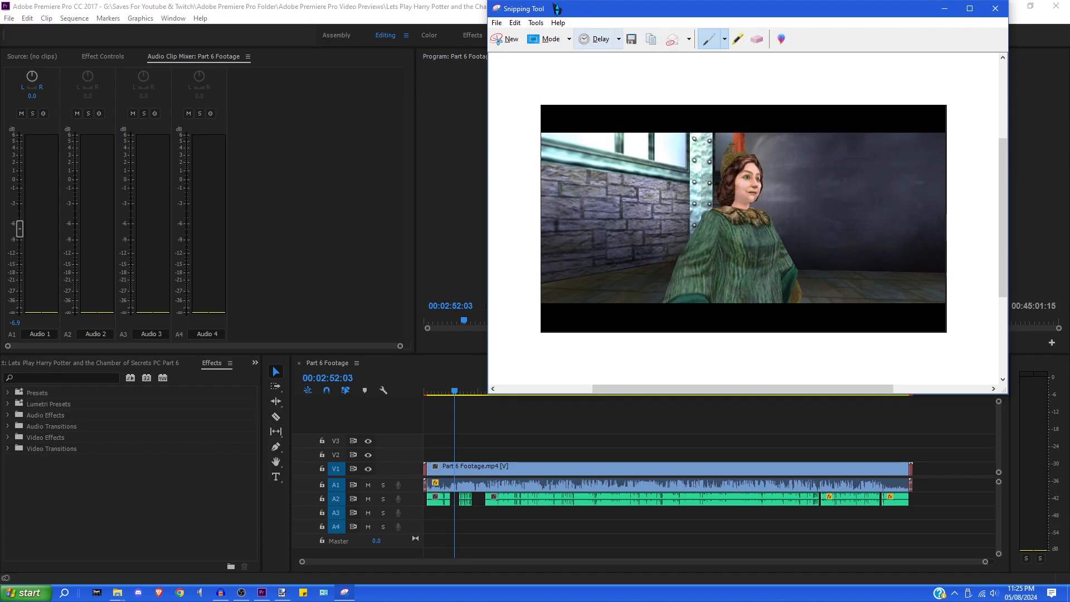
left_click(496, 23)
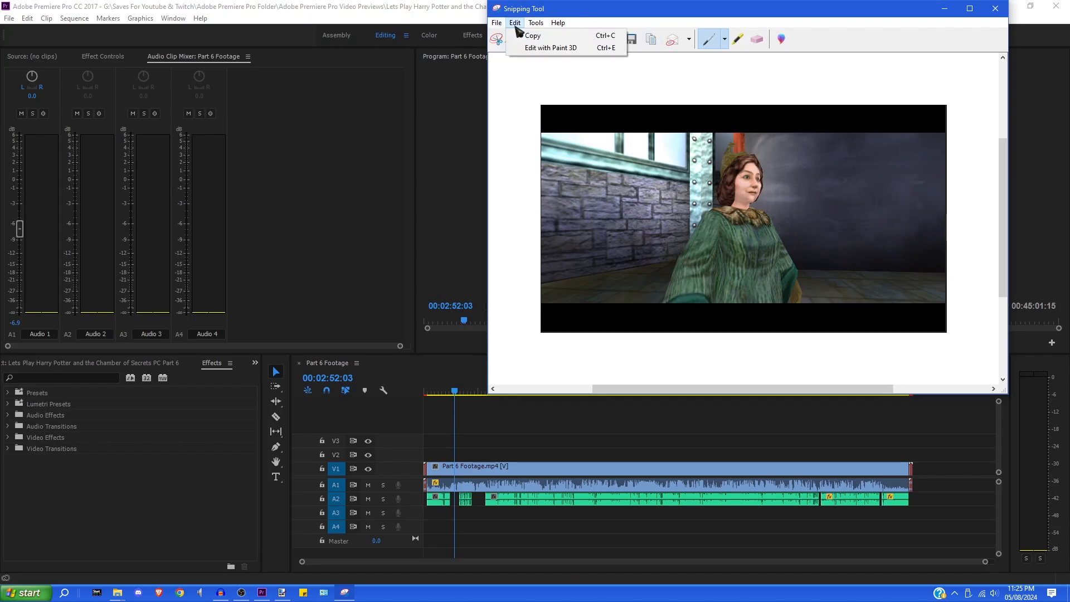
left_click(524, 35)
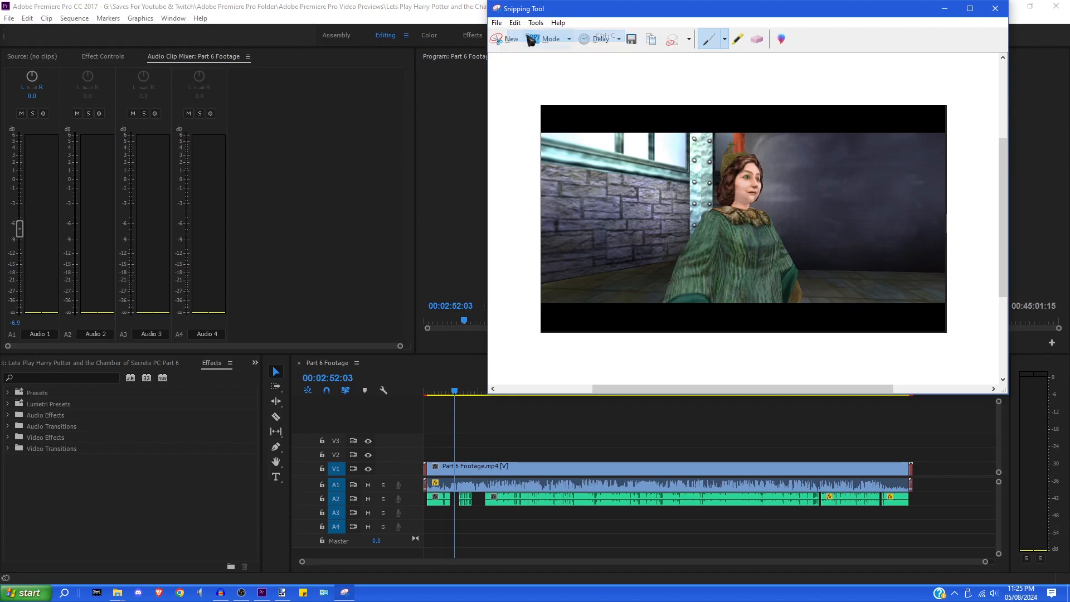
left_click(261, 592)
left_click(288, 593)
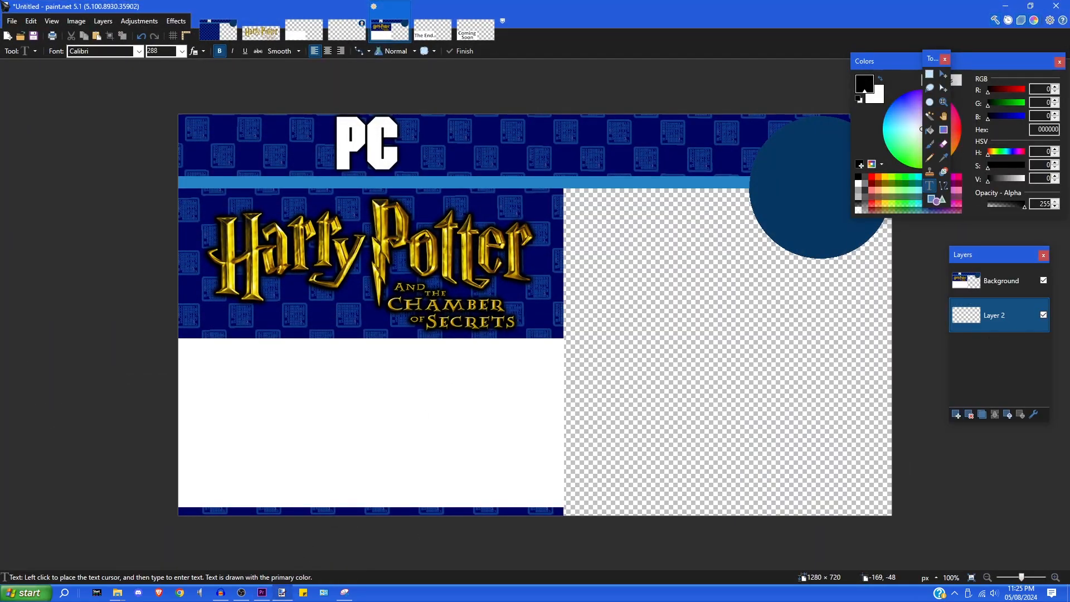
- Paste the snipped frame, enlarge it from its top-left corner, and position it on the banner's right side
left_click(31, 21)
left_click(61, 106)
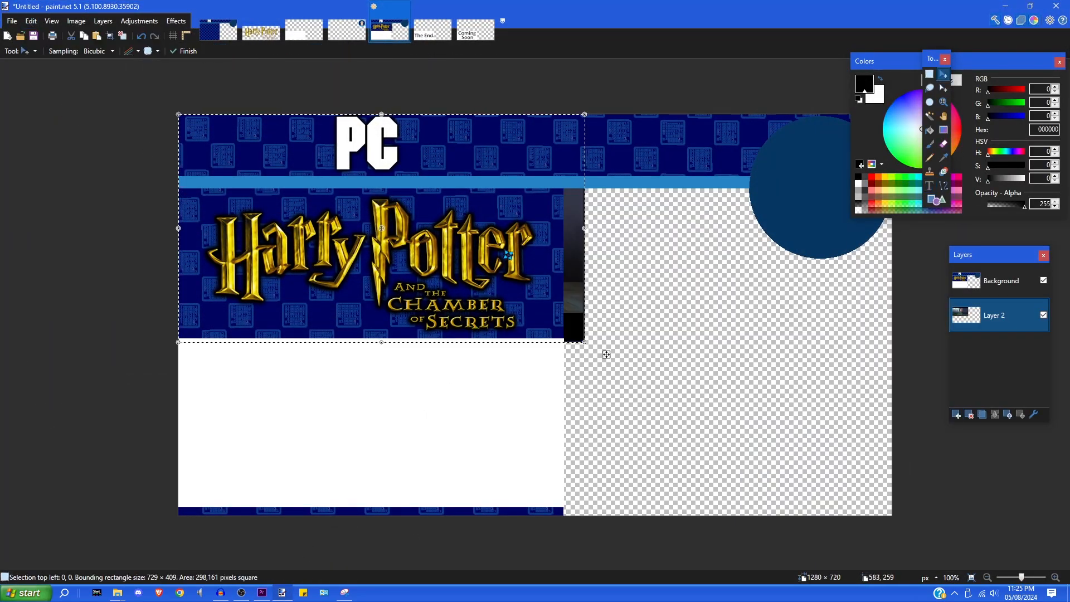
left_click_drag(606, 355, 915, 462)
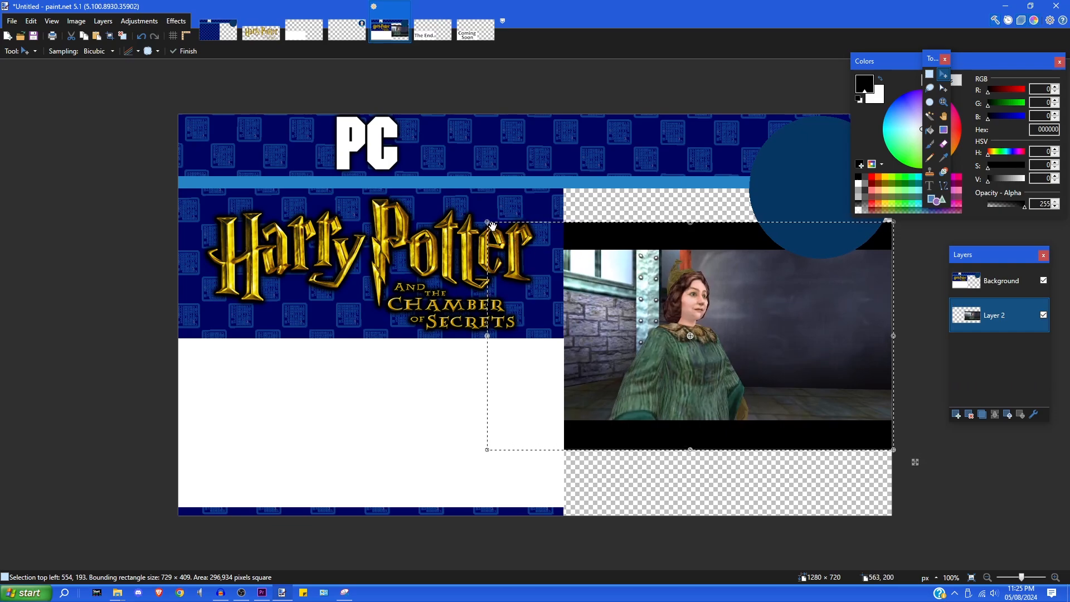
left_click_drag(487, 222, 378, 99)
left_click_drag(718, 333, 737, 440)
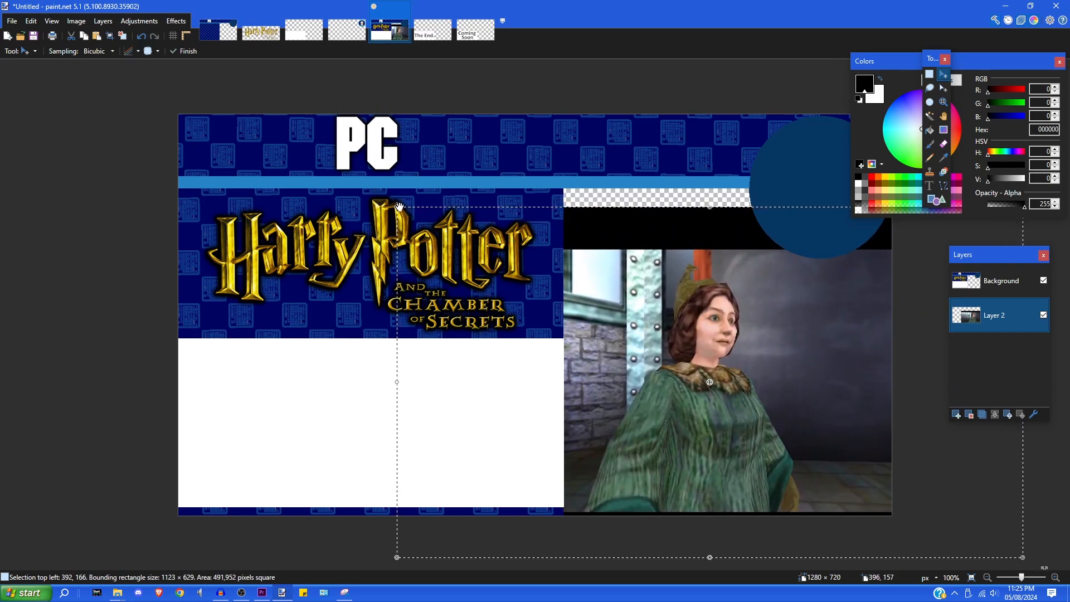
left_click_drag(399, 207, 341, 128)
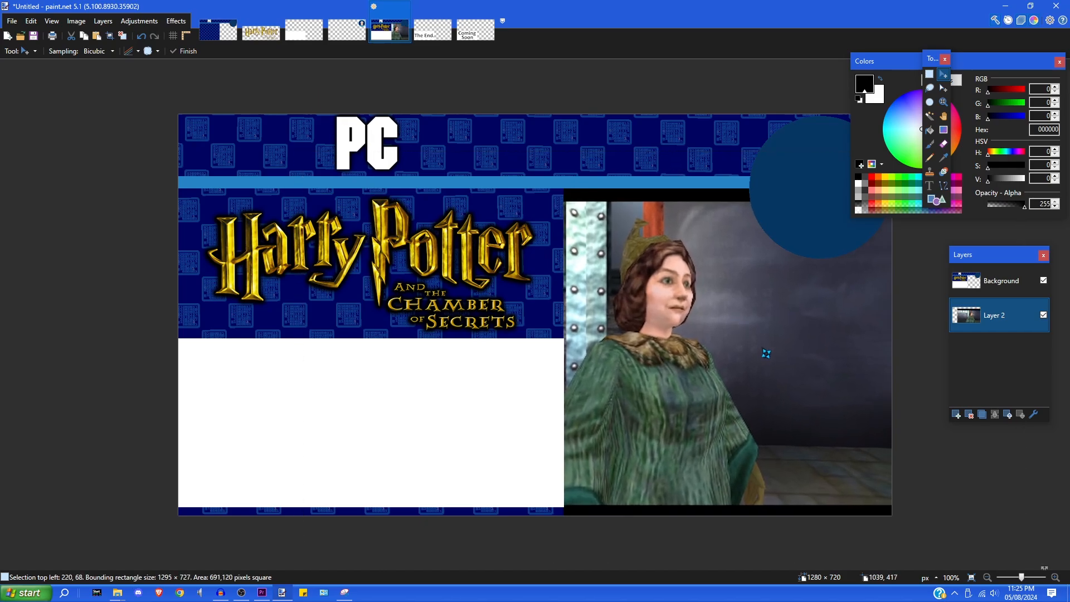
left_click_drag(769, 354, 829, 366)
left_click_drag(368, 164, 318, 104)
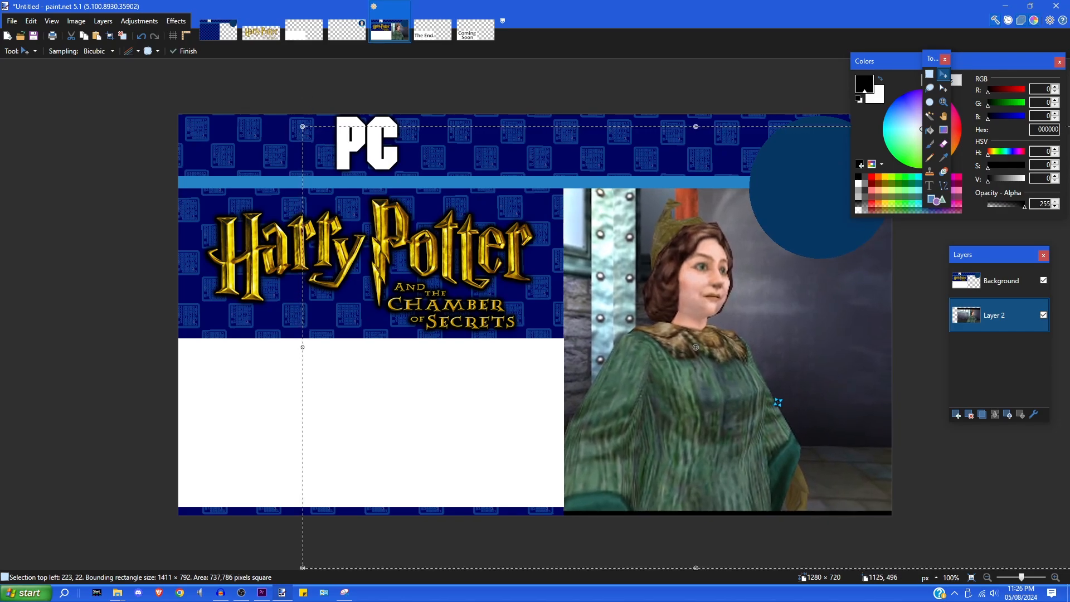
left_click_drag(752, 400, 783, 407)
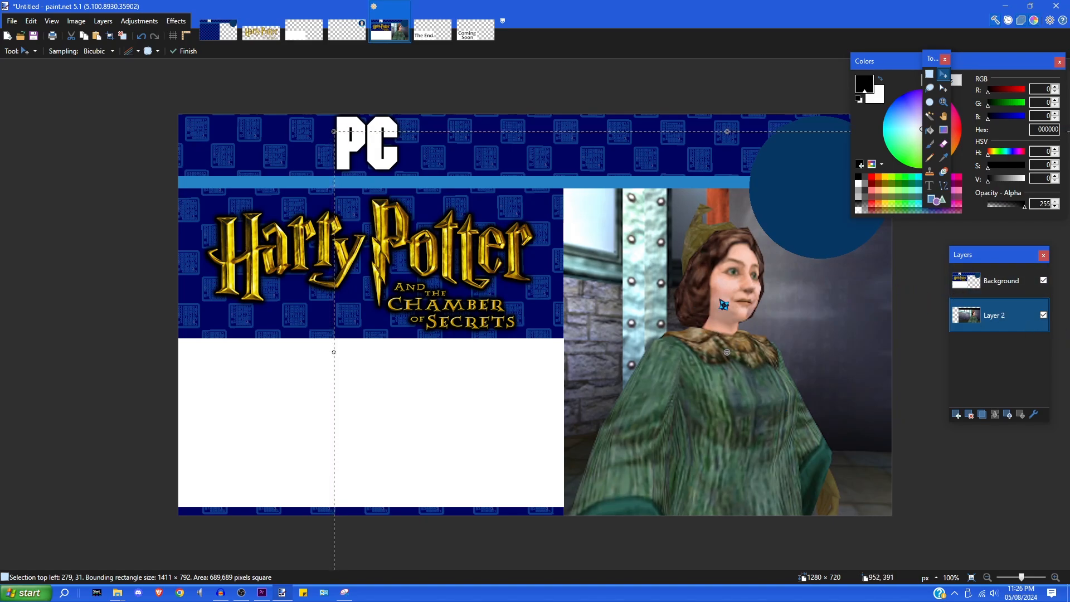
key("ctrl+d")
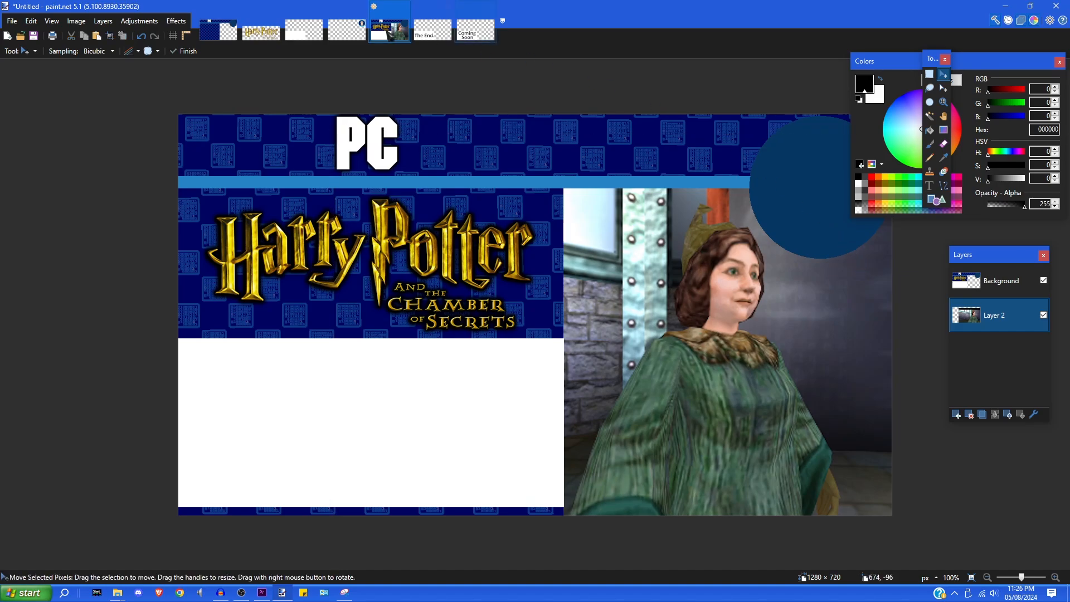
- Copy the whole OC.png avatar image and paste it into the Harry Potter thumbnail
left_click(359, 33)
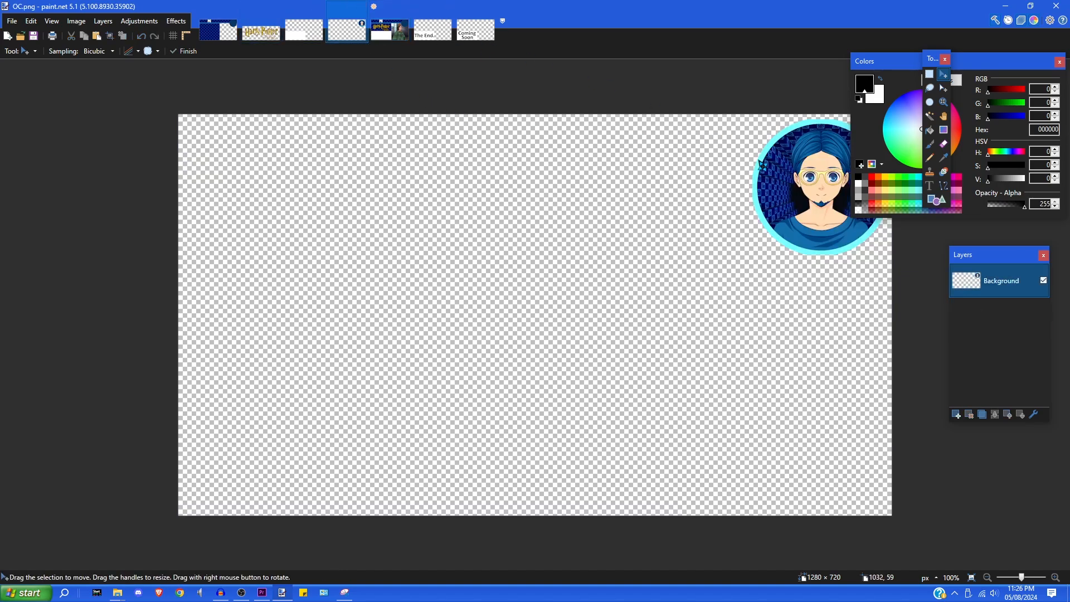
left_click_drag(903, 66, 997, 68)
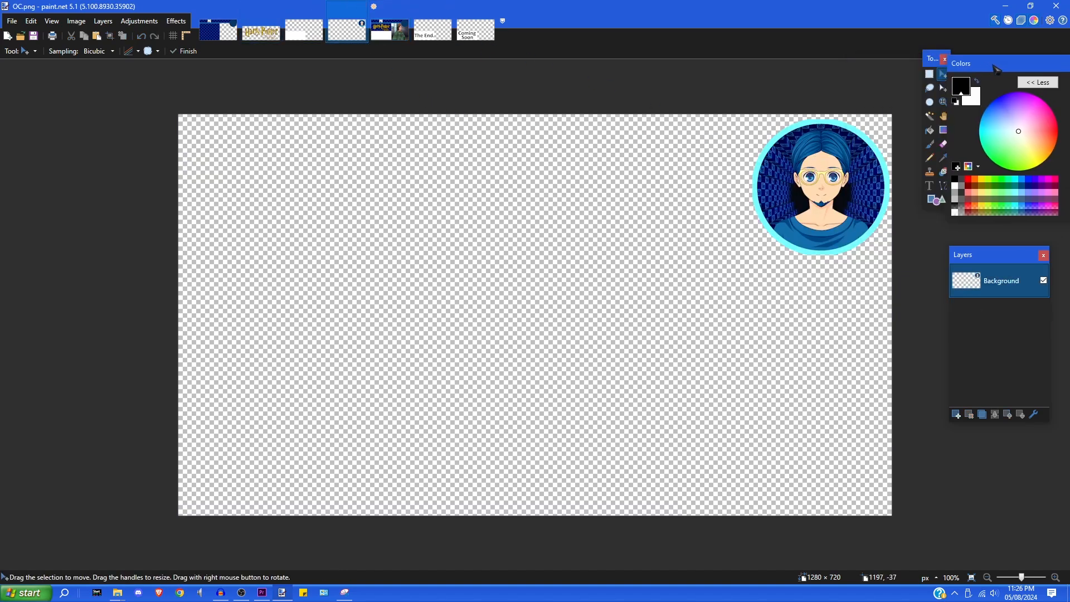
key("ctrl+a")
left_click(31, 21)
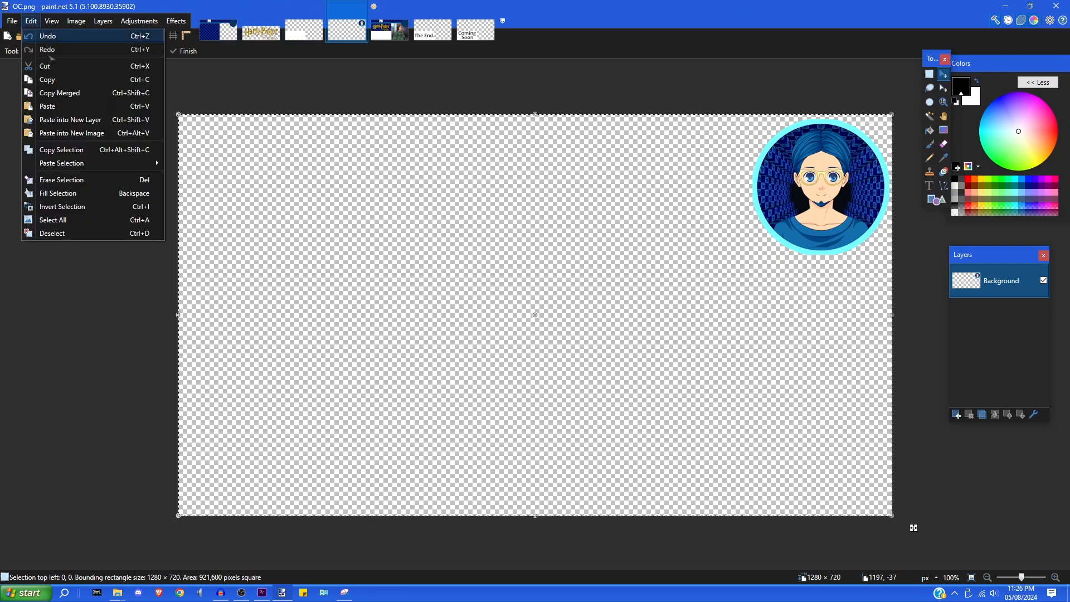
left_click(58, 87)
left_click(389, 30)
key("ctrl+shift+v")
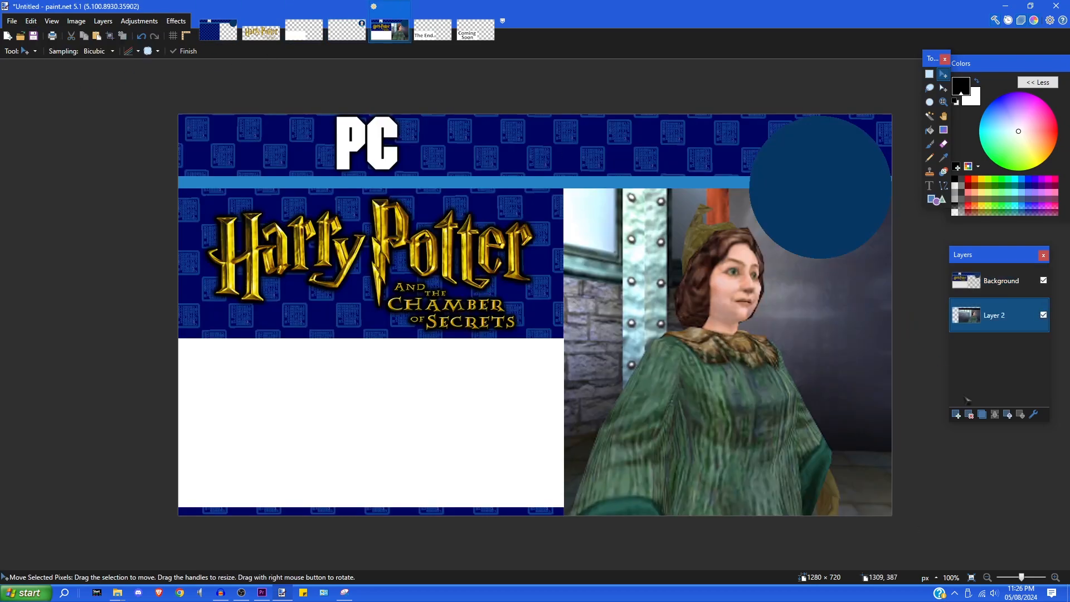
- Paste the avatar onto a new layer above Background, then drop the screenshot so one layer remains
left_click(982, 295)
left_click(956, 414)
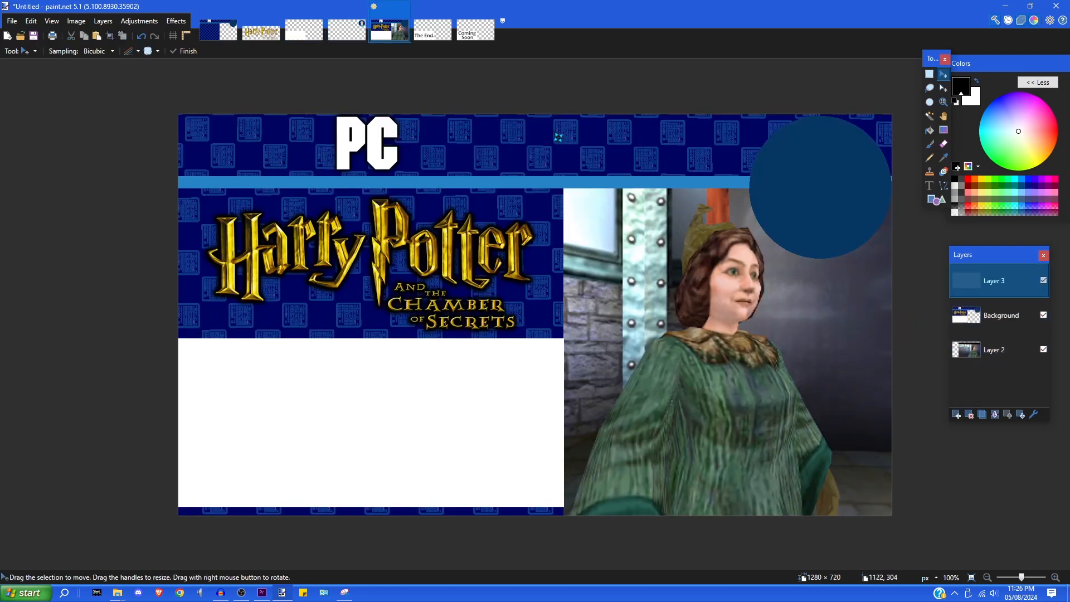
left_click(31, 21)
left_click(63, 106)
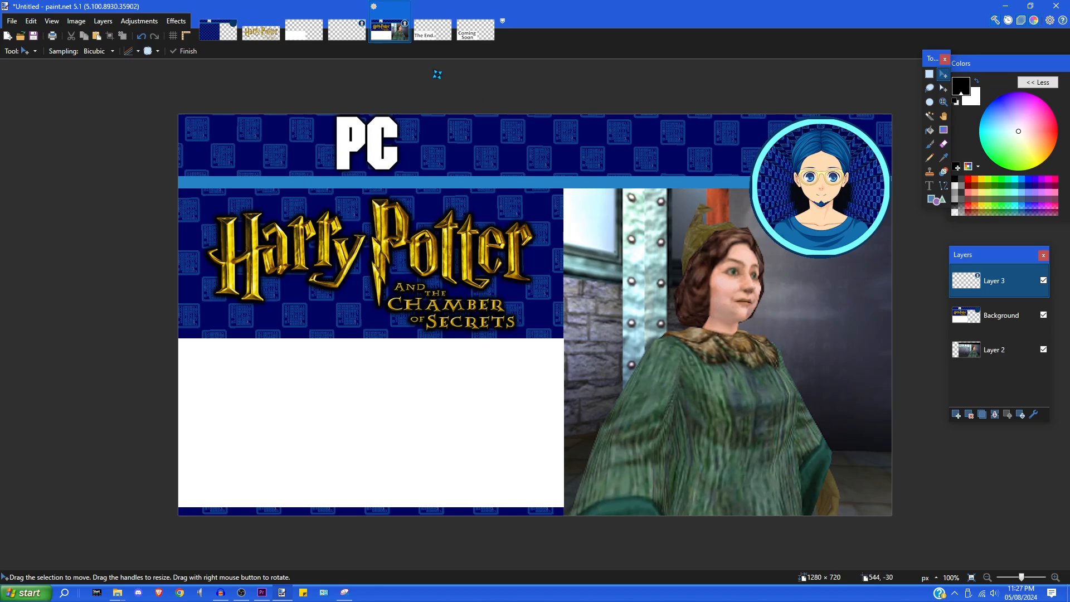
key("ctrl+z")
key("ctrl+z")
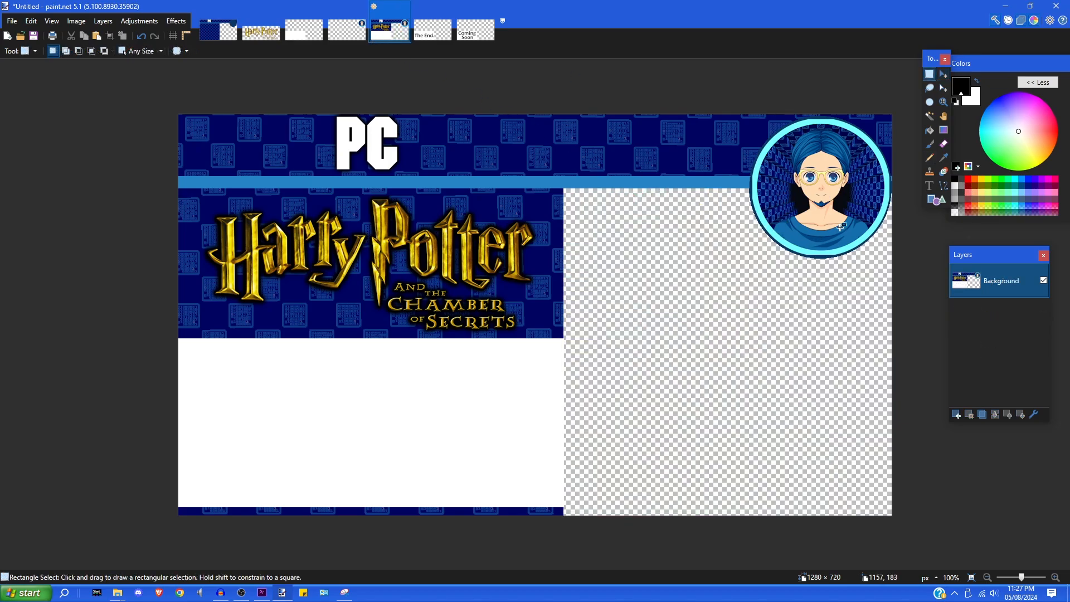
left_click(12, 21)
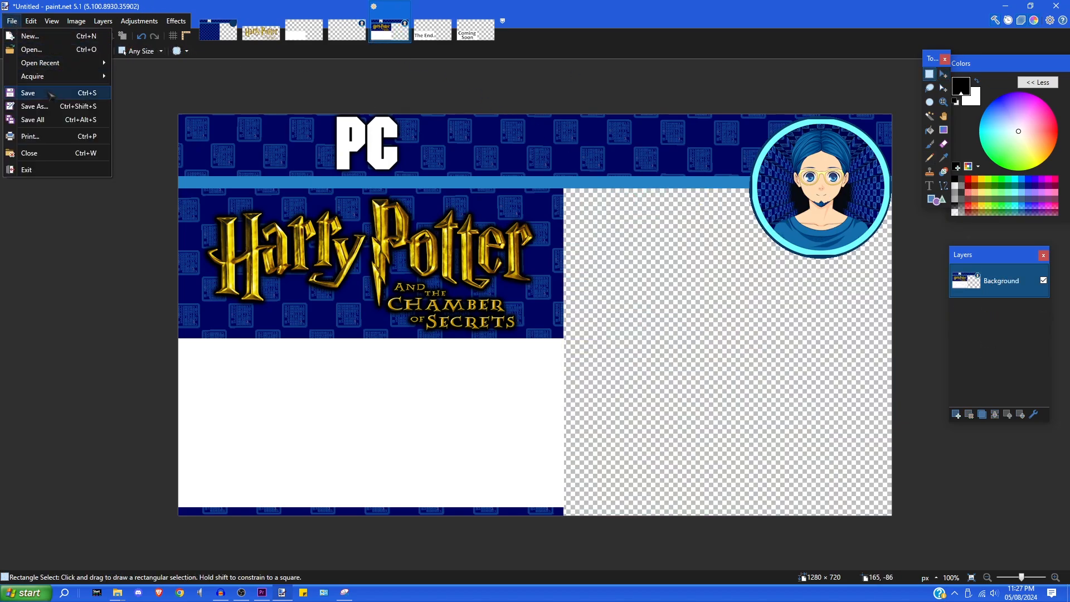
- Copy the entire thumbnail and paste it over the PC.png image
key("Escape")
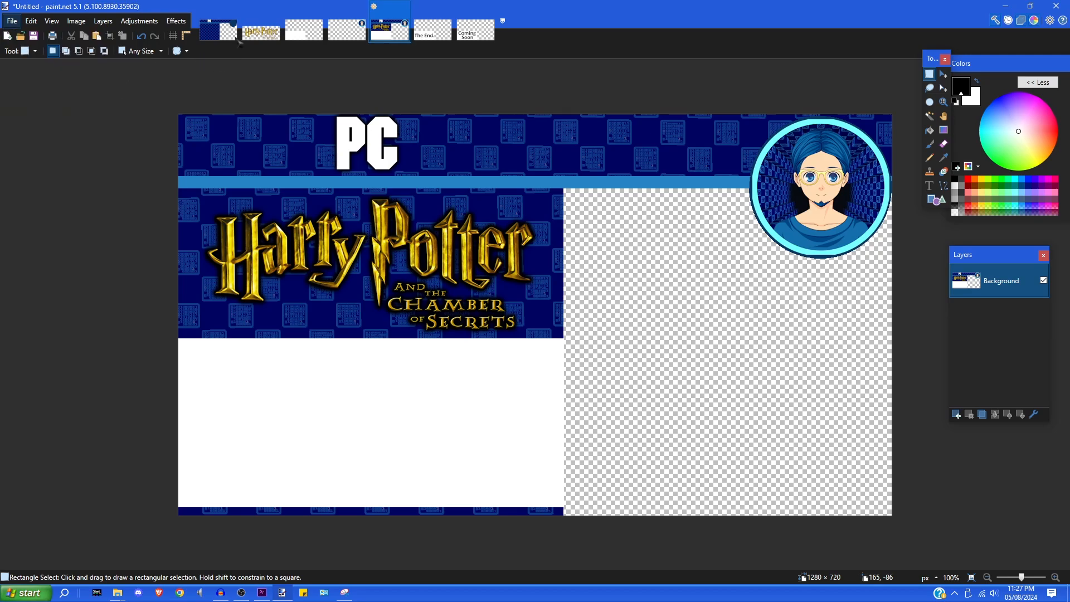
key("ctrl+a")
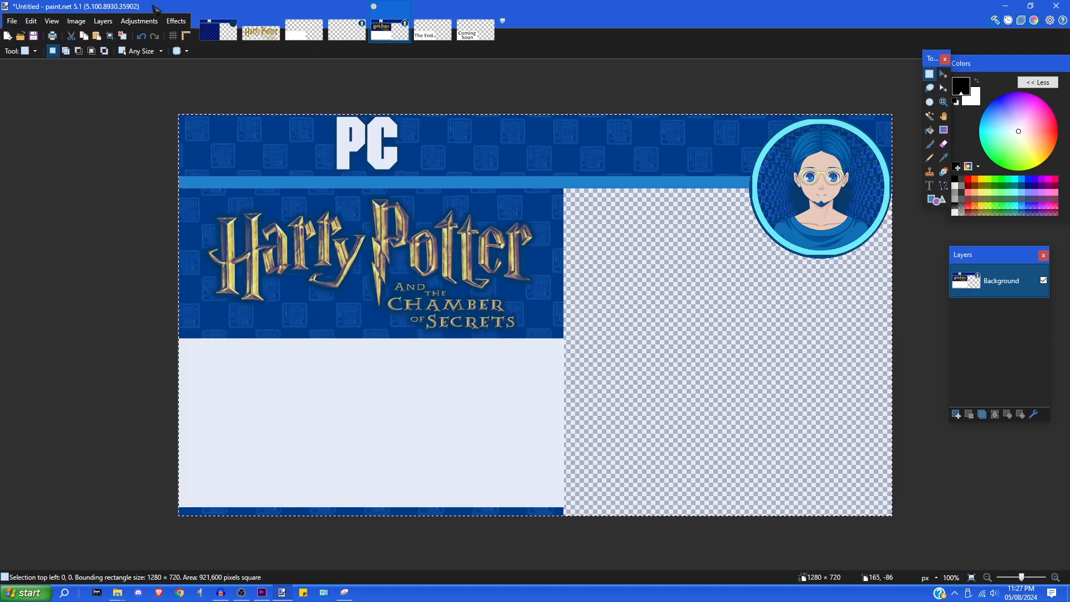
left_click(31, 21)
left_click(48, 80)
left_click(219, 31)
left_click(31, 22)
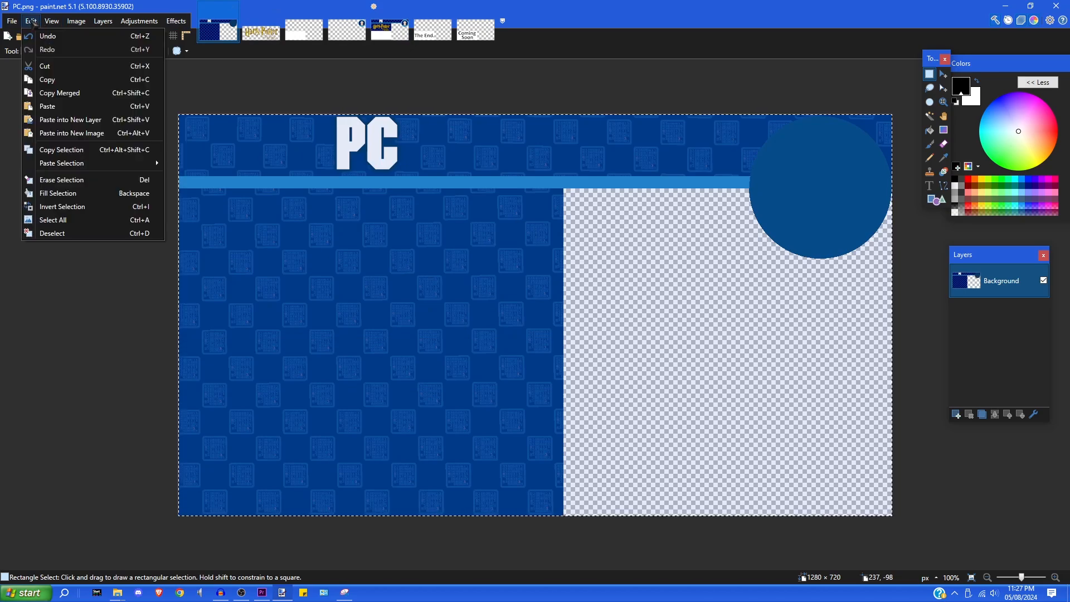
left_click(49, 106)
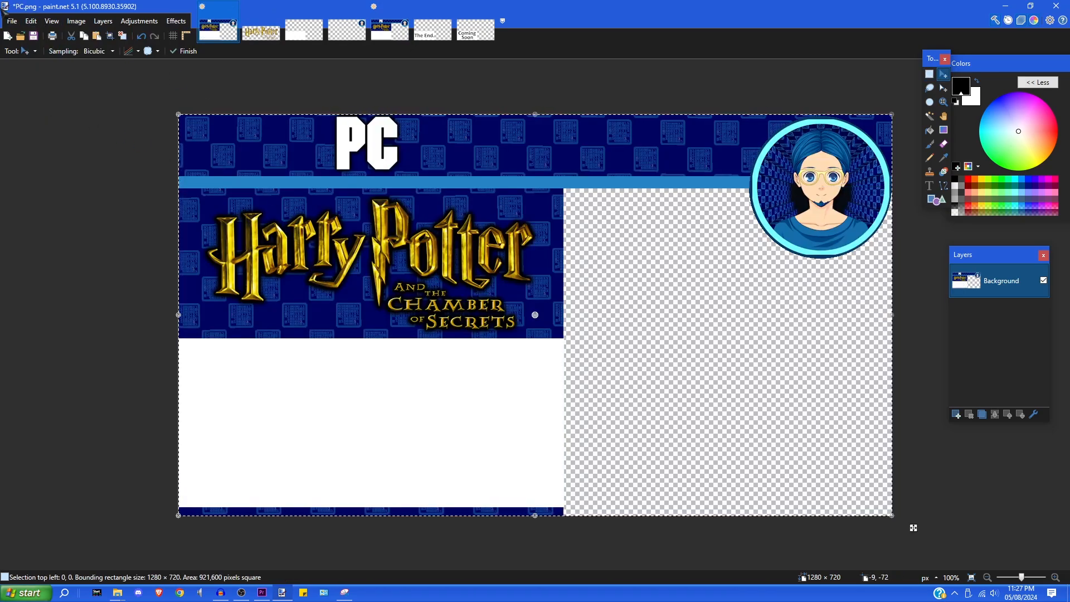
- Save the image as 'Thumnnail base.png', accepting the default PNG settings
left_click(12, 22)
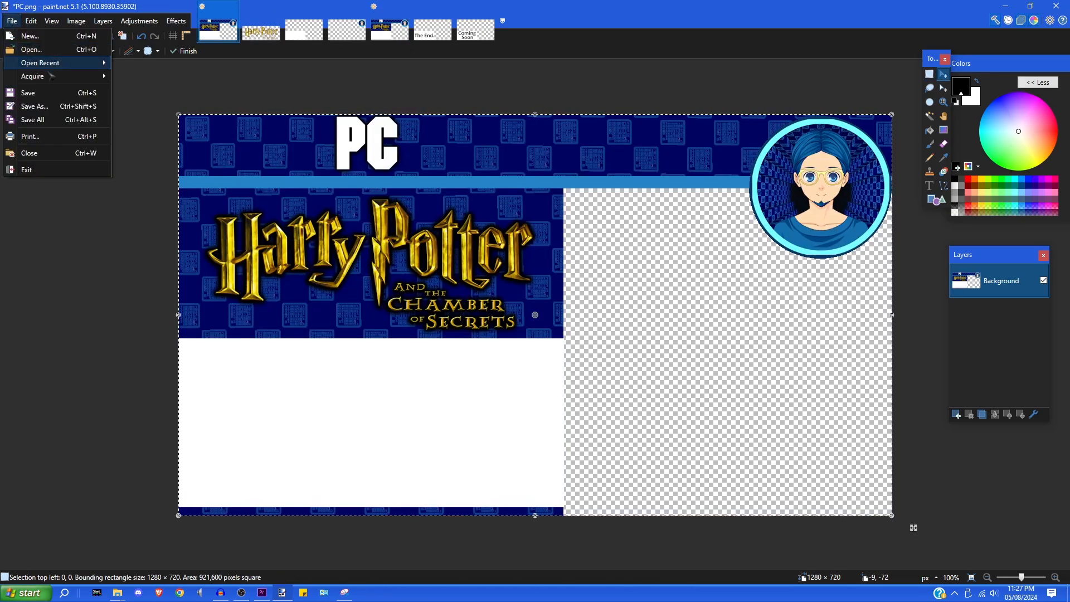
left_click(41, 106)
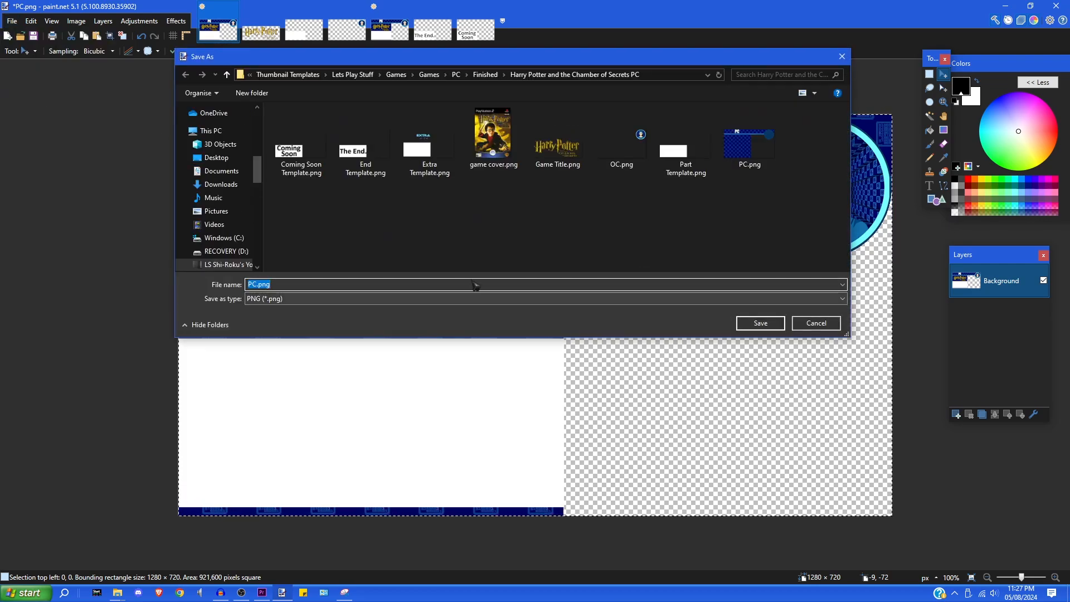
type("Th")
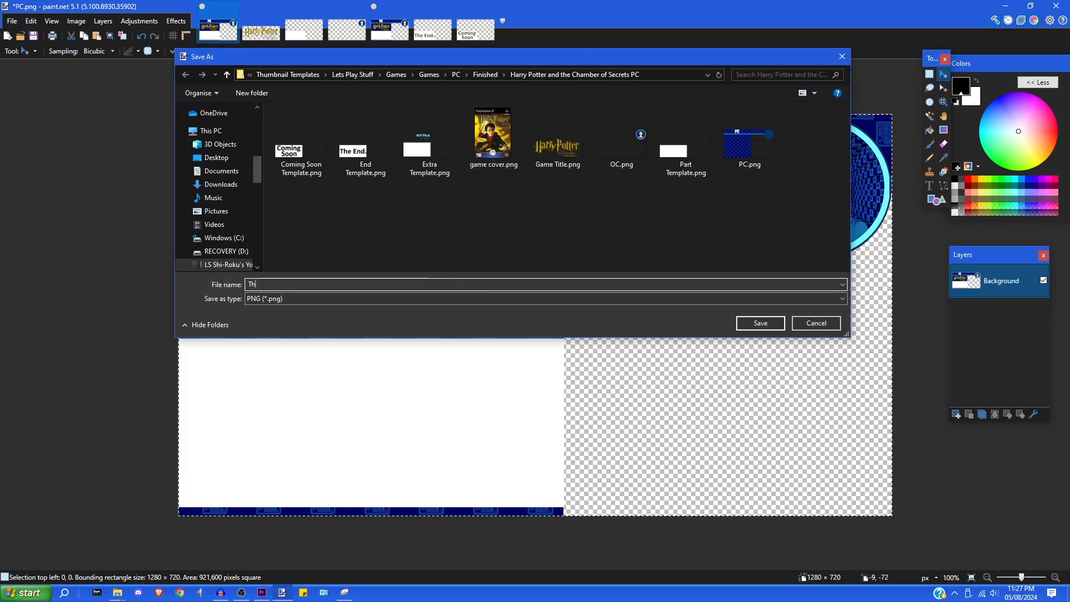
type("umnnail base")
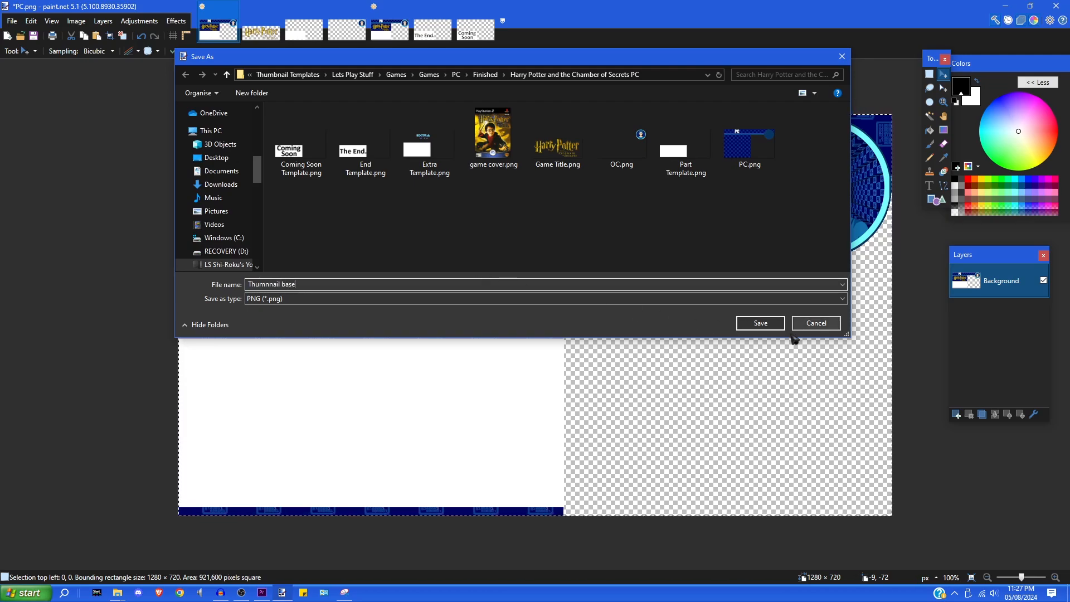
left_click(763, 323)
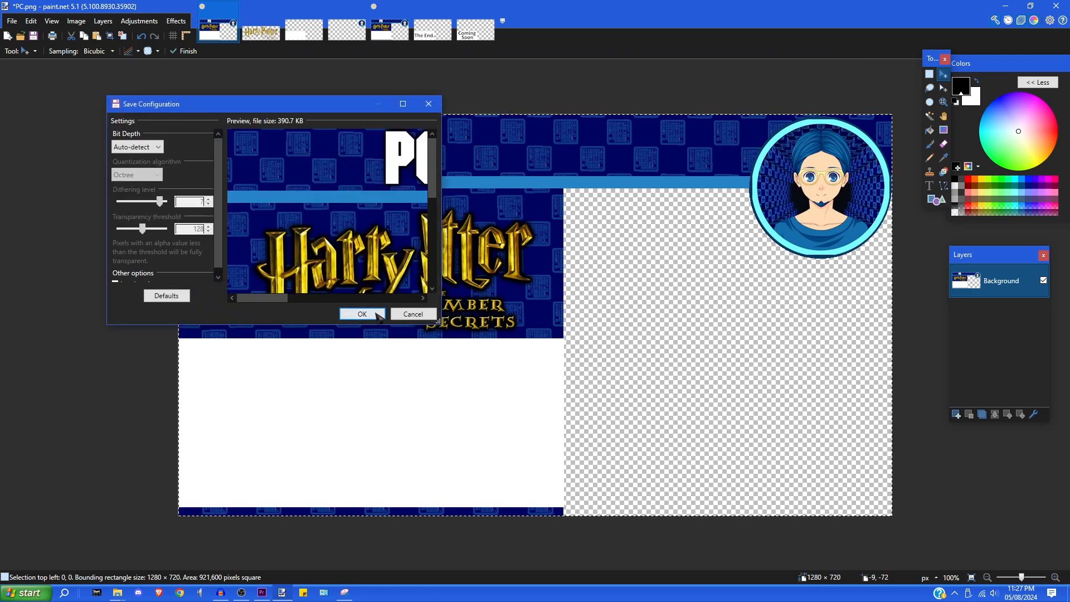
key("Return")
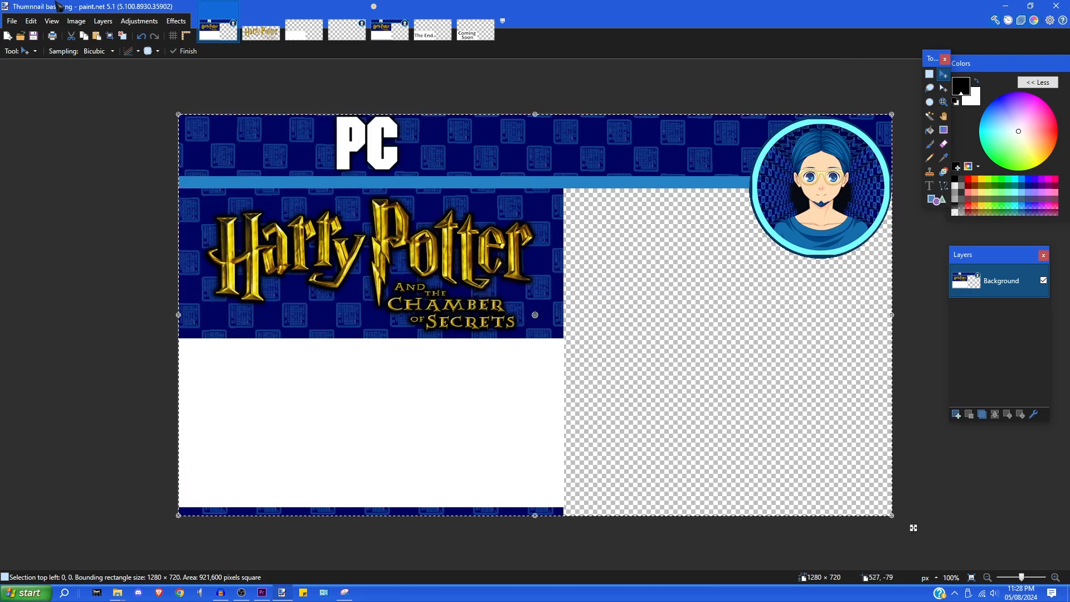
left_click(31, 21)
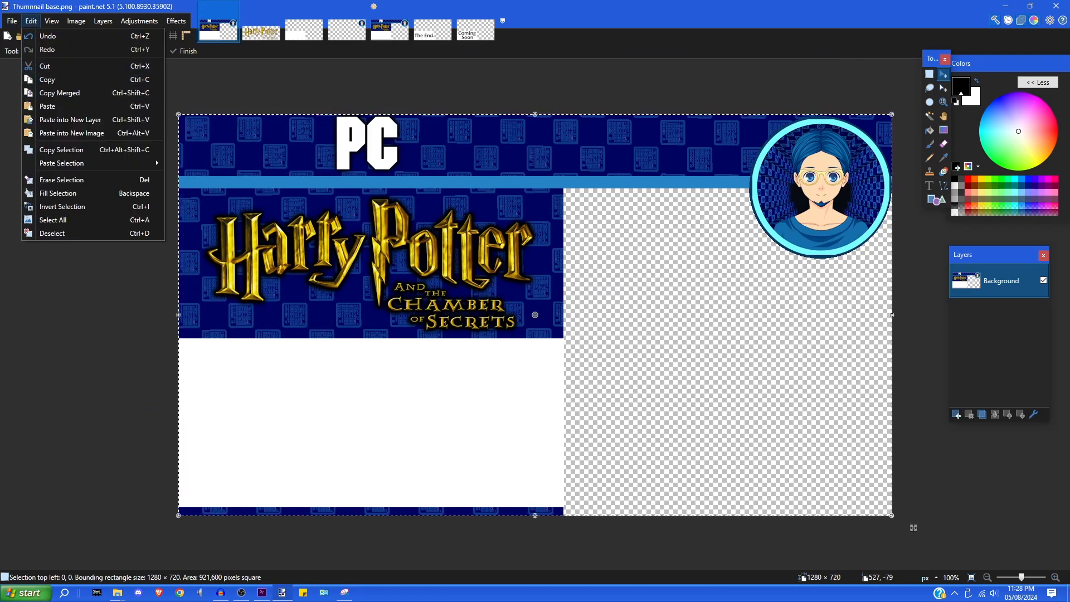
- Close the Untitled image without saving its changes
left_click(393, 30)
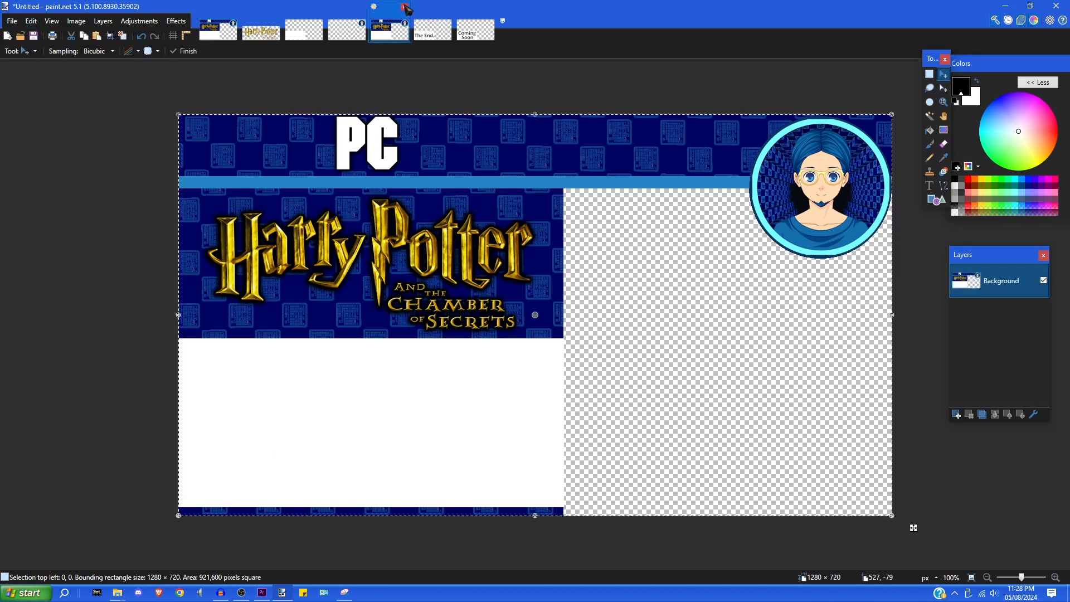
left_click(405, 7)
left_click(505, 361)
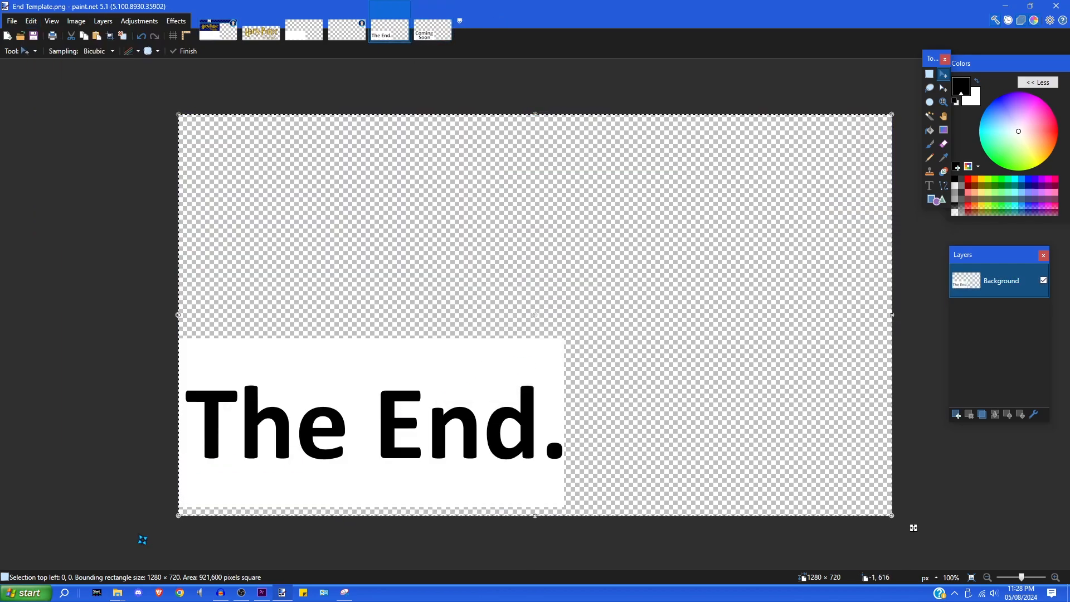
- Open Thumnnail base.png from the Harry Potter folder in File Explorer
left_click(119, 592)
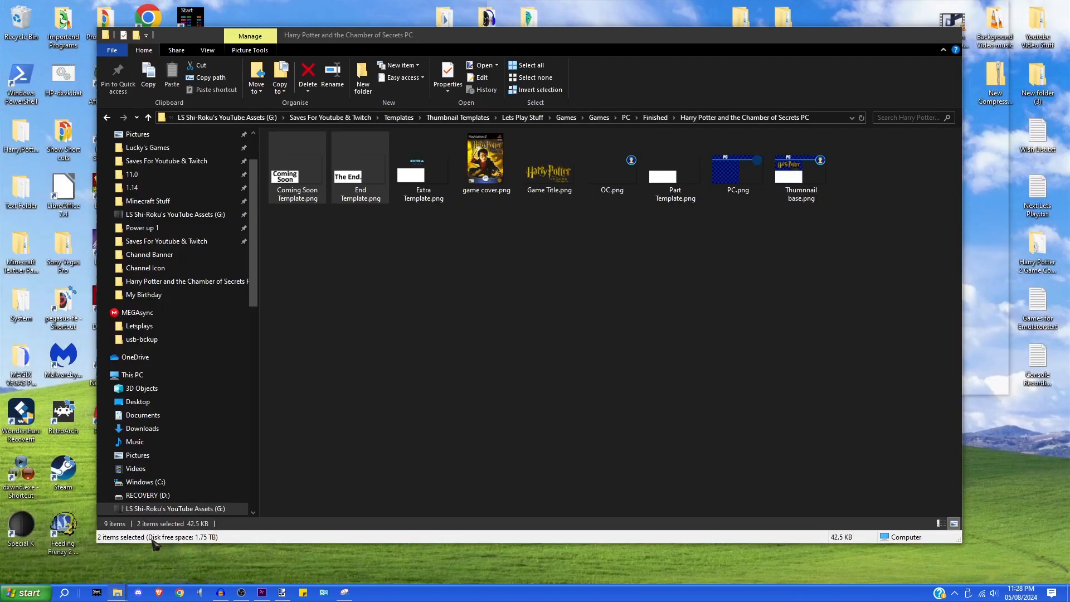
left_click(150, 543)
left_click(804, 182)
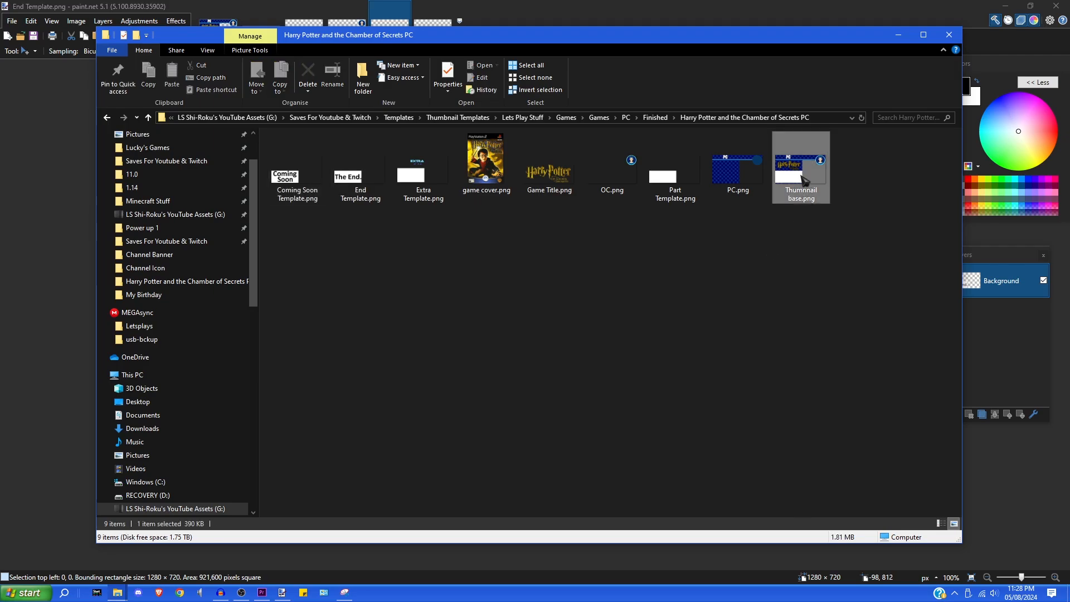
double_click(804, 179)
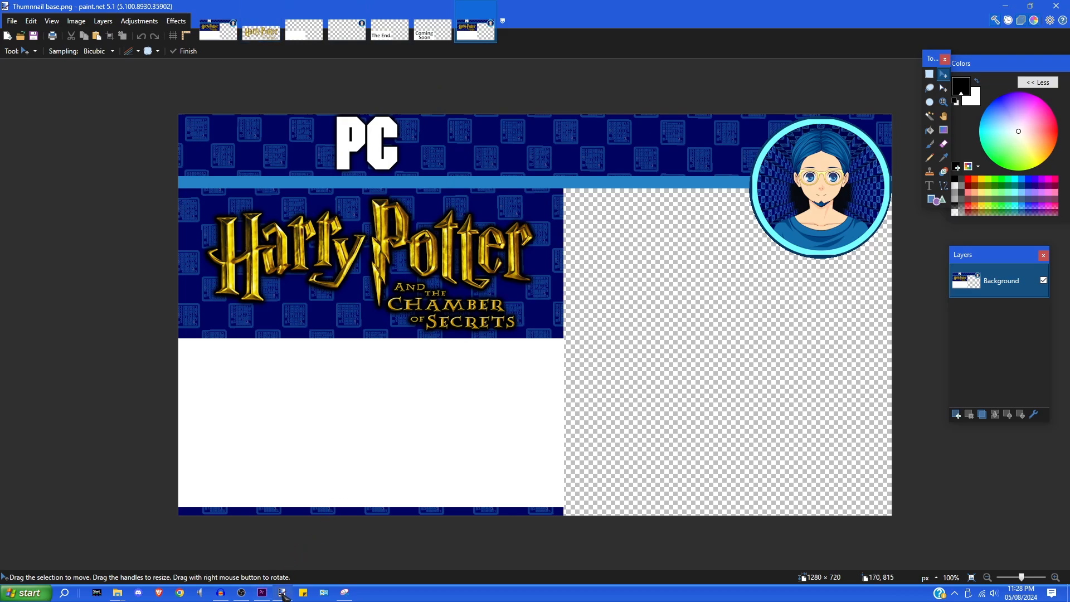
- Copy the game-frame snip, minimize Snipping Tool and Premiere, and add a new layer in paint.net
left_click(262, 593)
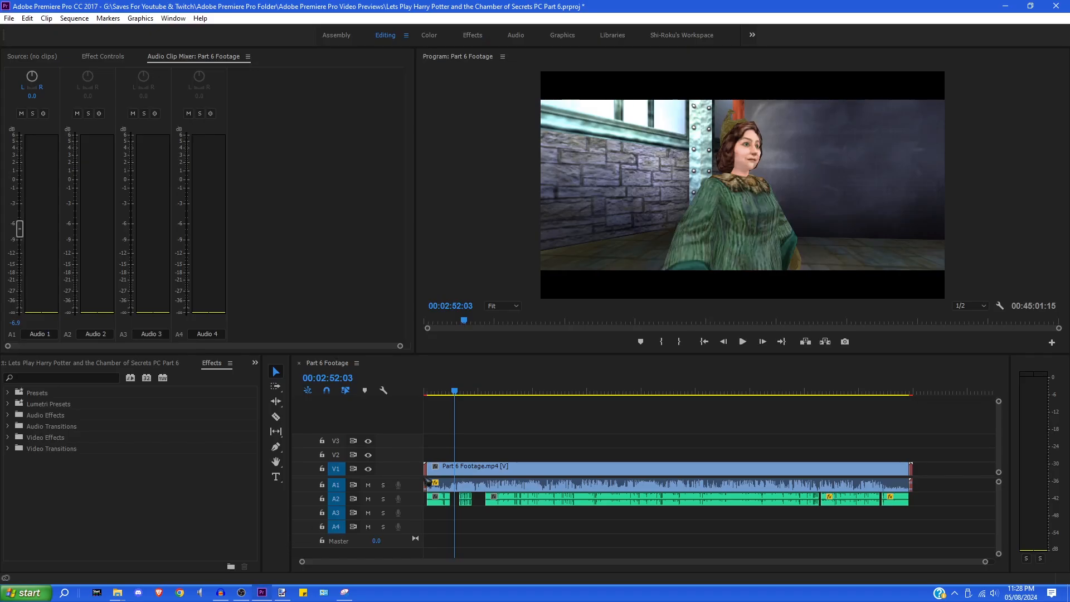
left_click(344, 594)
left_click(515, 23)
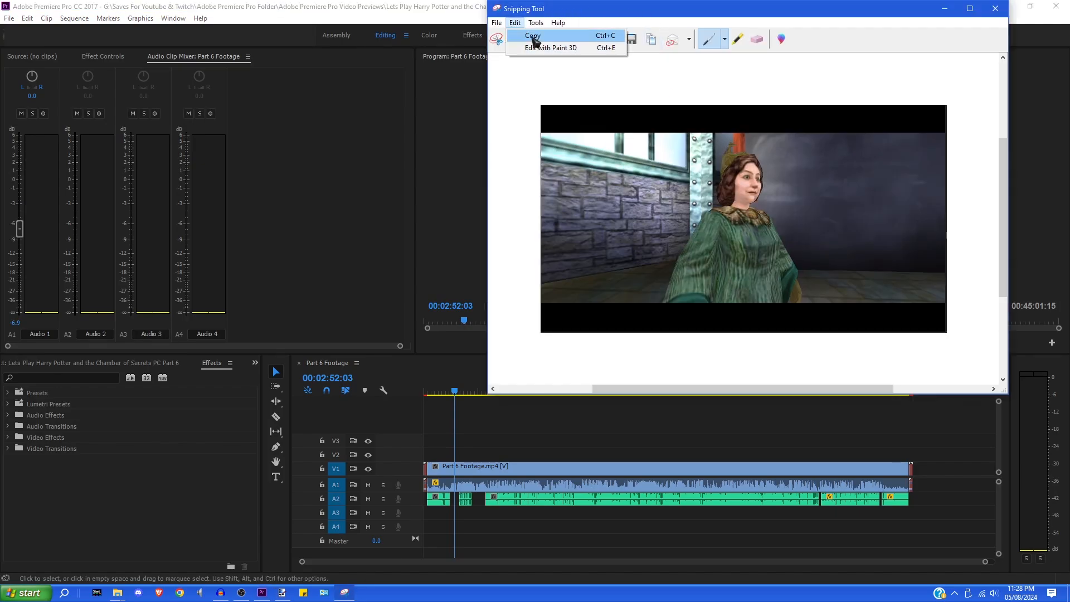
left_click(530, 36)
left_click(945, 9)
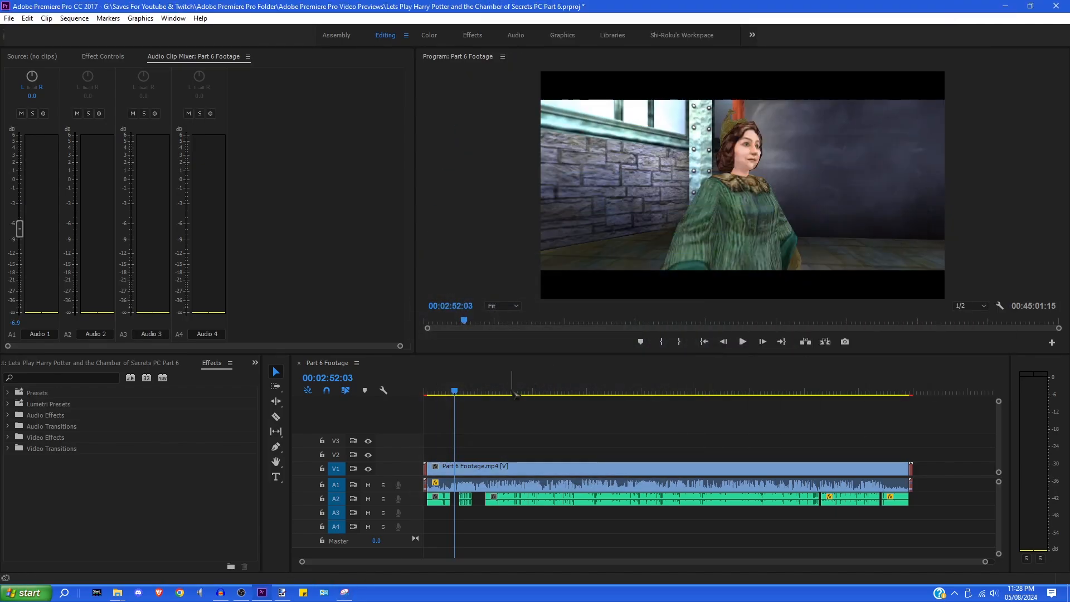
left_click(1004, 6)
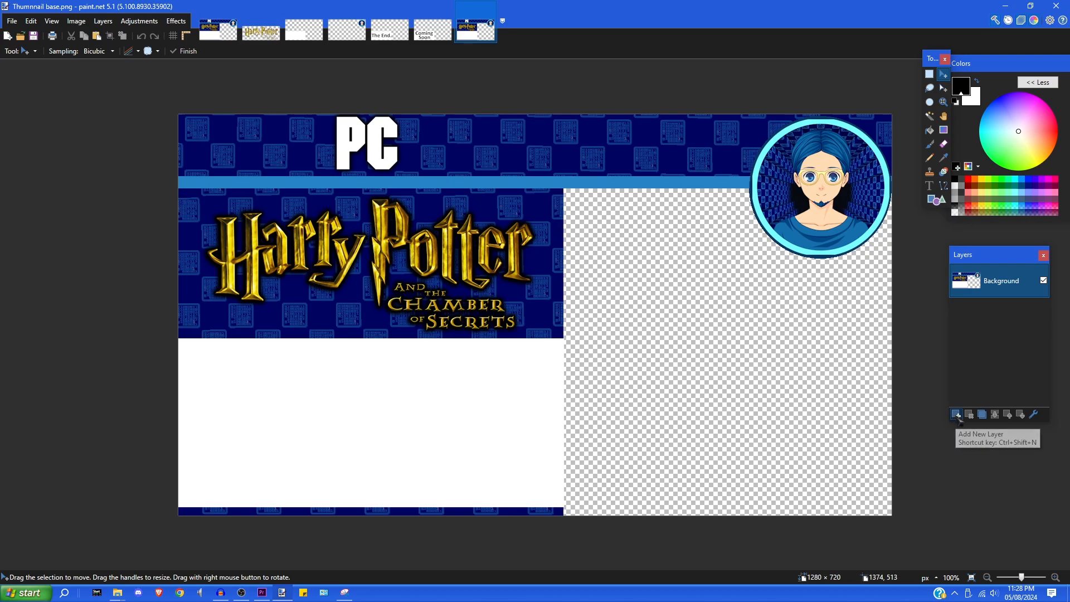
left_click(957, 415)
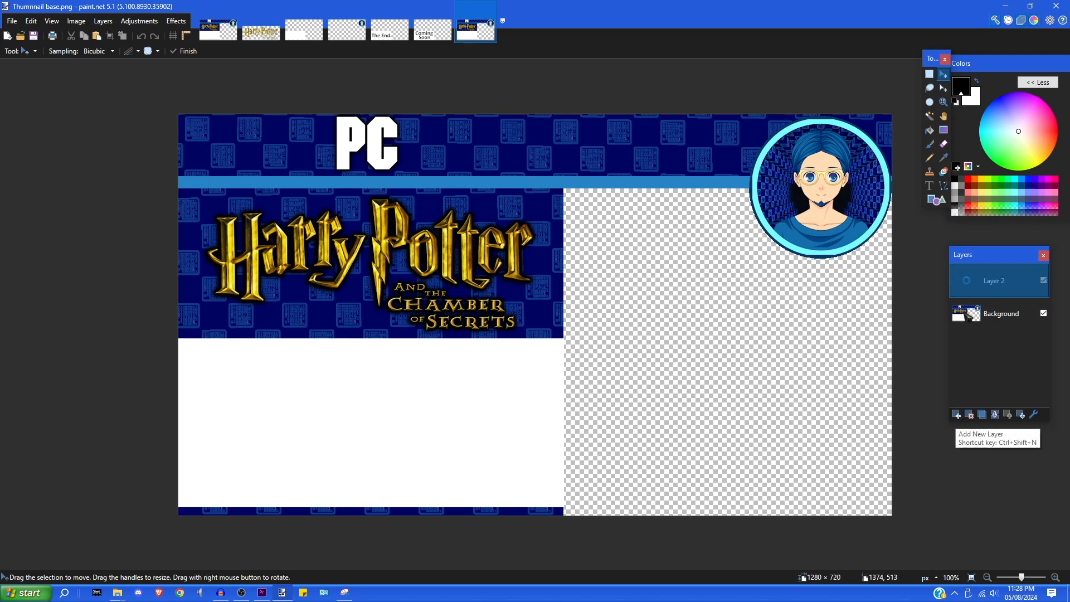
- Paste the green-robed woman game frame onto the new layer and move it into the empty right area
left_click(30, 20)
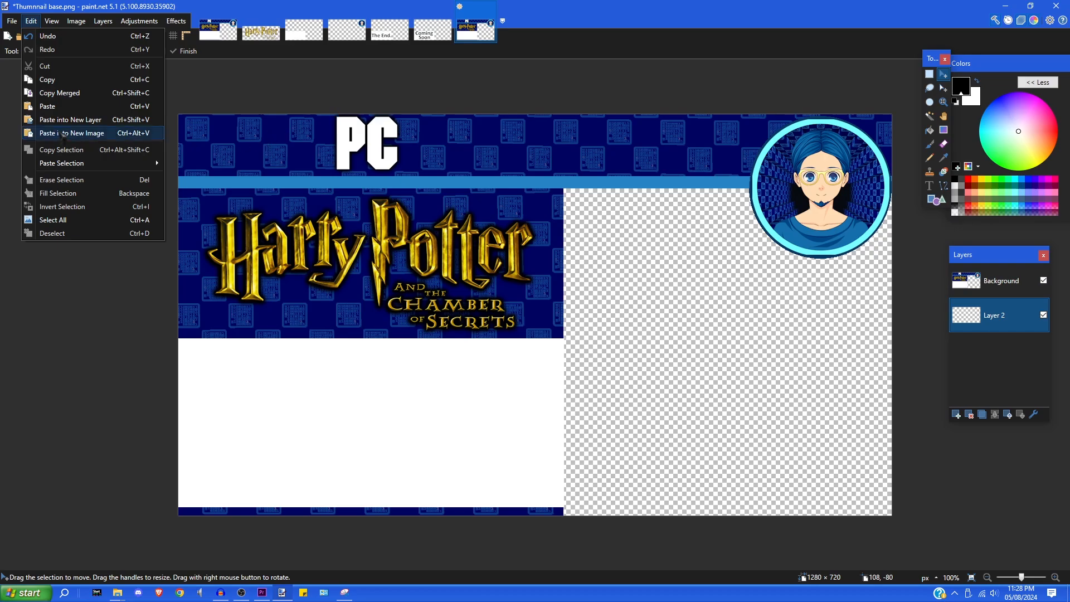
left_click(34, 106)
left_click_drag(606, 354, 919, 477)
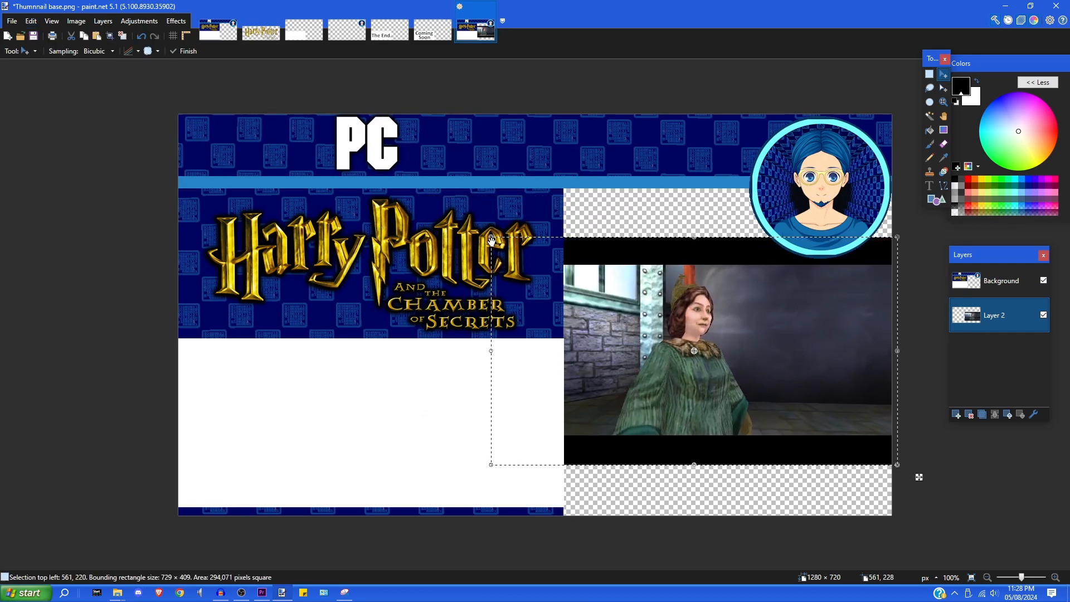
- Enlarge and reposition the game frame until it fills the right side, then deselect
left_click_drag(491, 237, 335, 149)
left_click_drag(658, 314, 734, 384)
left_click_drag(429, 222, 325, 156)
left_click_drag(686, 344, 734, 355)
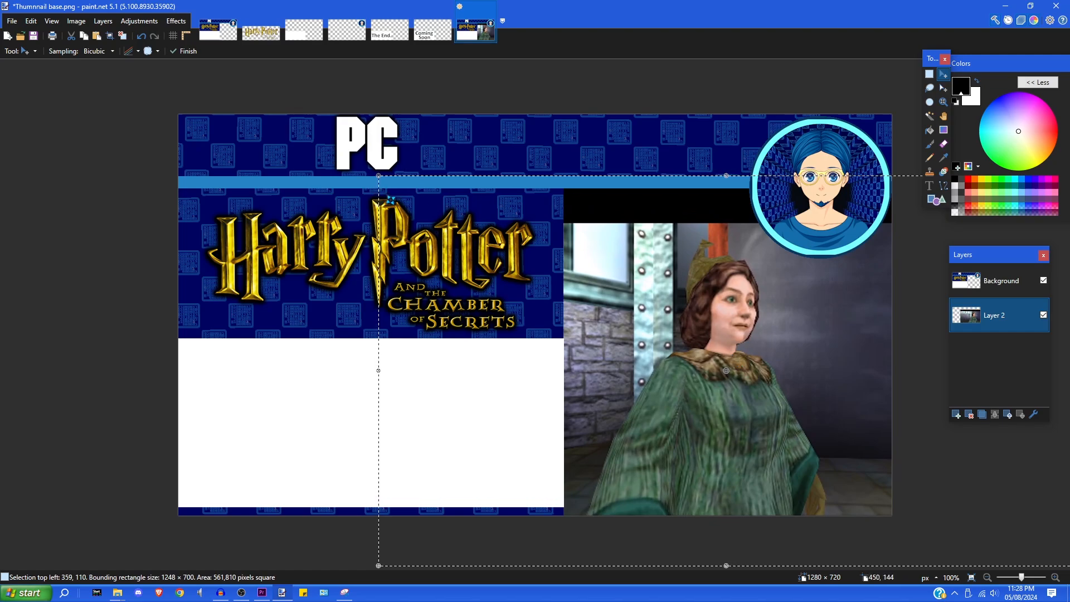
left_click_drag(390, 186, 314, 143)
left_click_drag(805, 472, 828, 456)
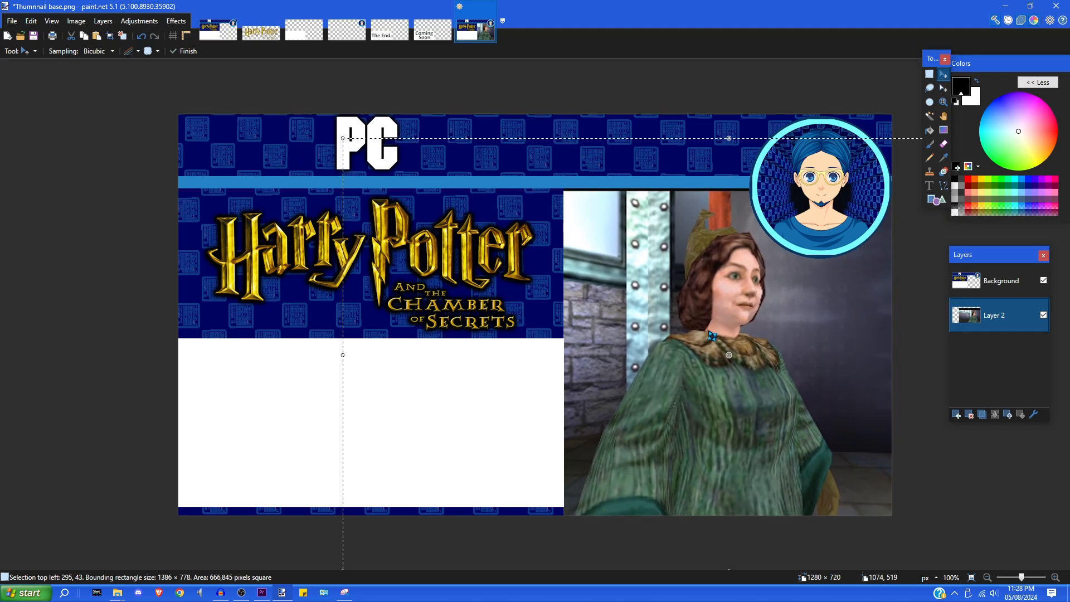
left_click_drag(343, 138, 331, 132)
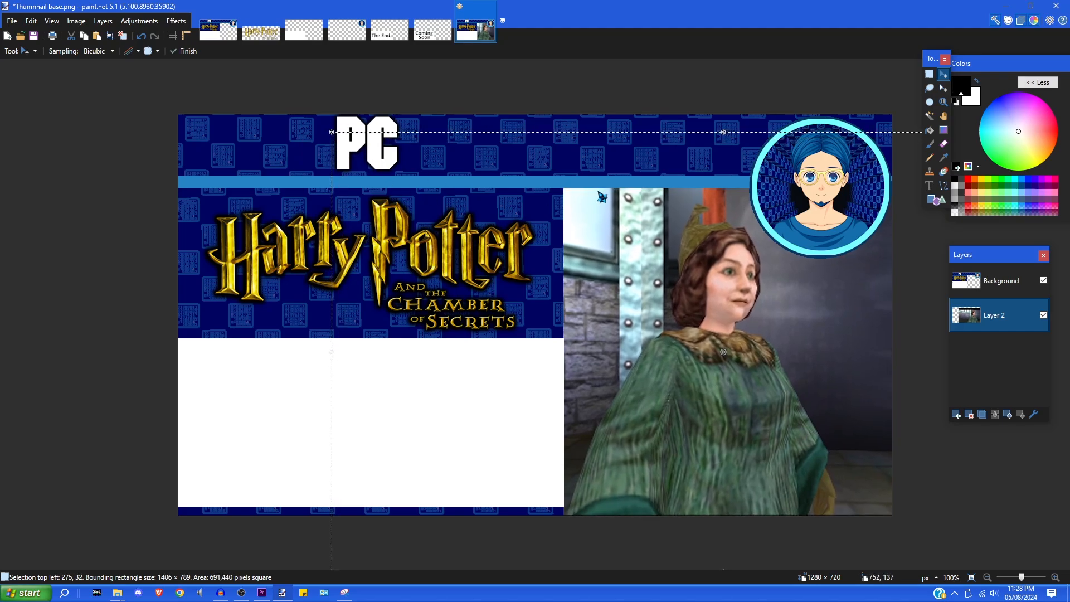
key("ctrl+d")
left_click(928, 185)
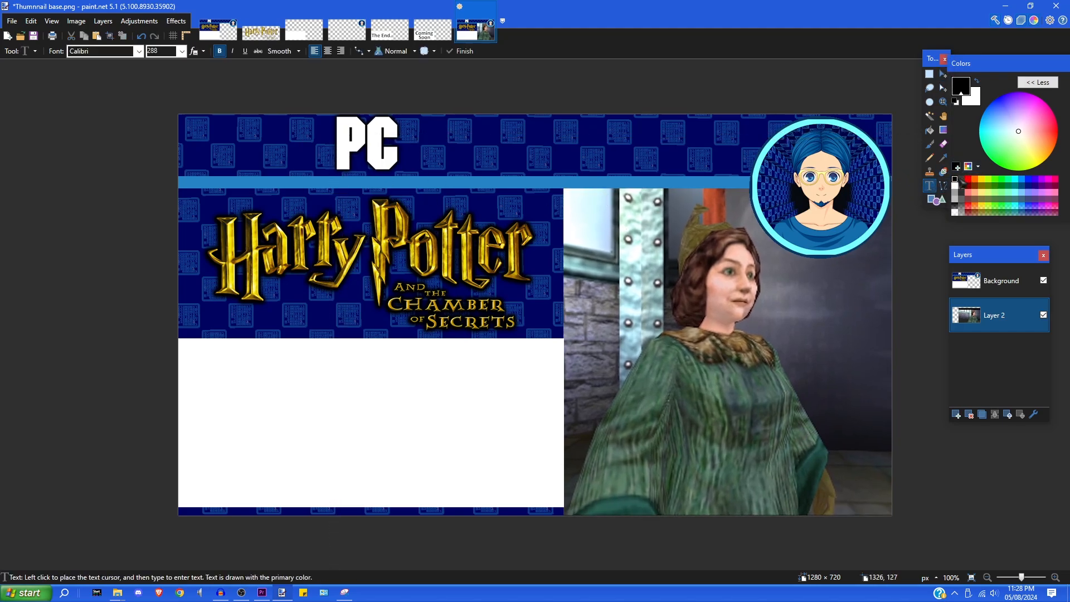
- Type a black 06 on the Background layer in the white area and shift it left
left_click(358, 412)
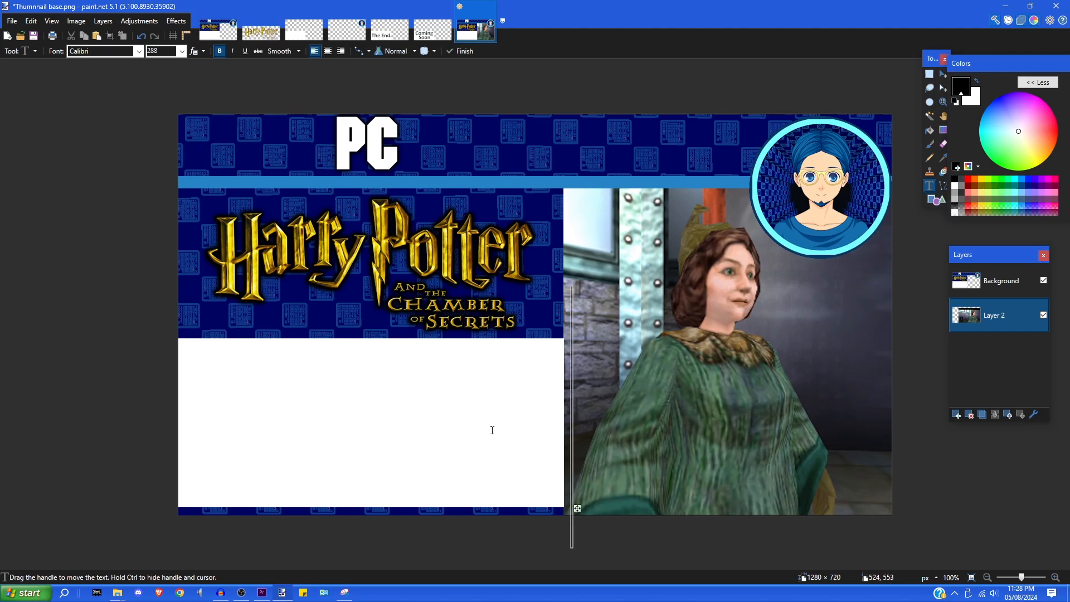
left_click(998, 280)
left_click(377, 426)
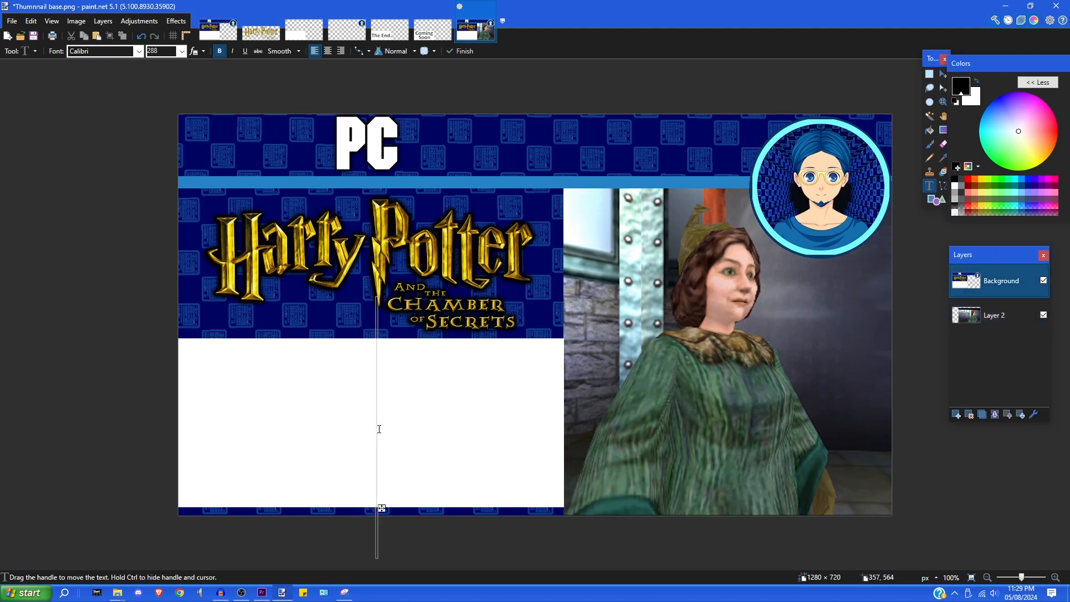
type("06")
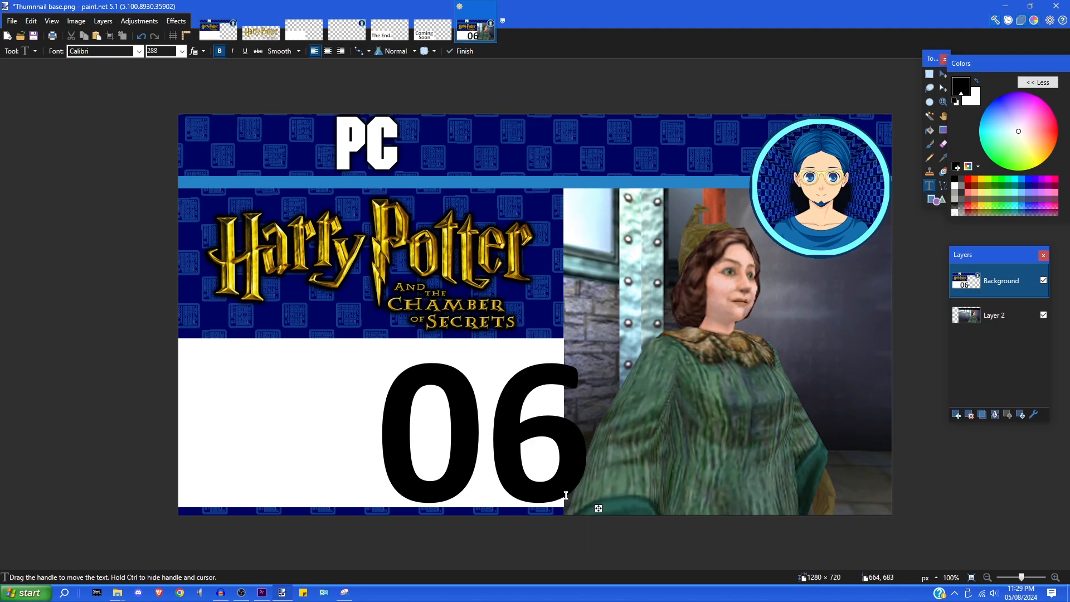
left_click_drag(599, 508, 492, 500)
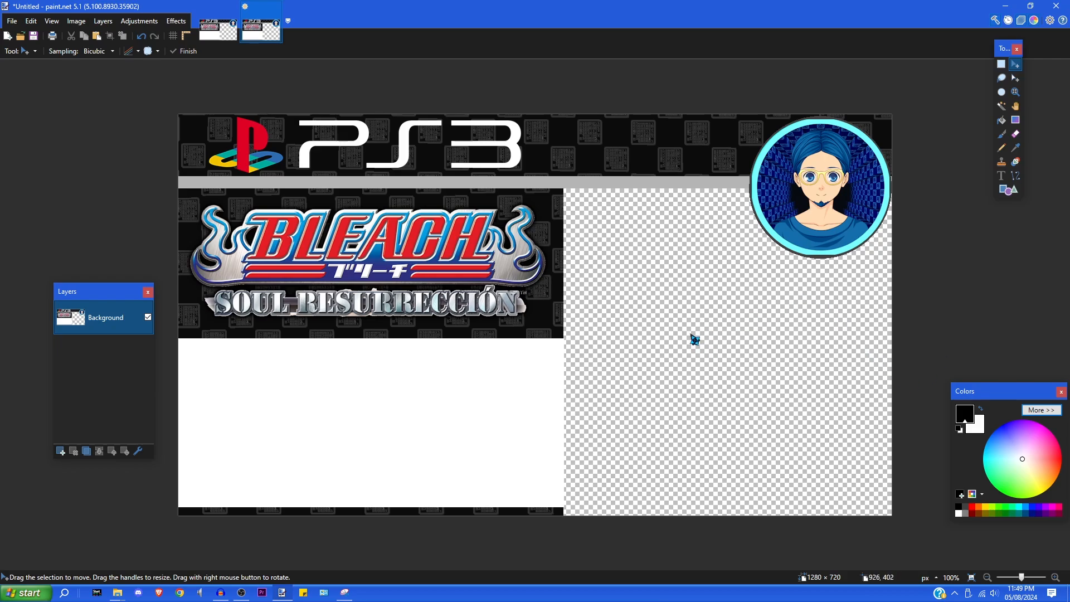
- Add an empty layer beneath the Bleach thumbnail's Background and bring up the Bleach folder window
left_click(61, 452)
left_click_drag(115, 318, 114, 353)
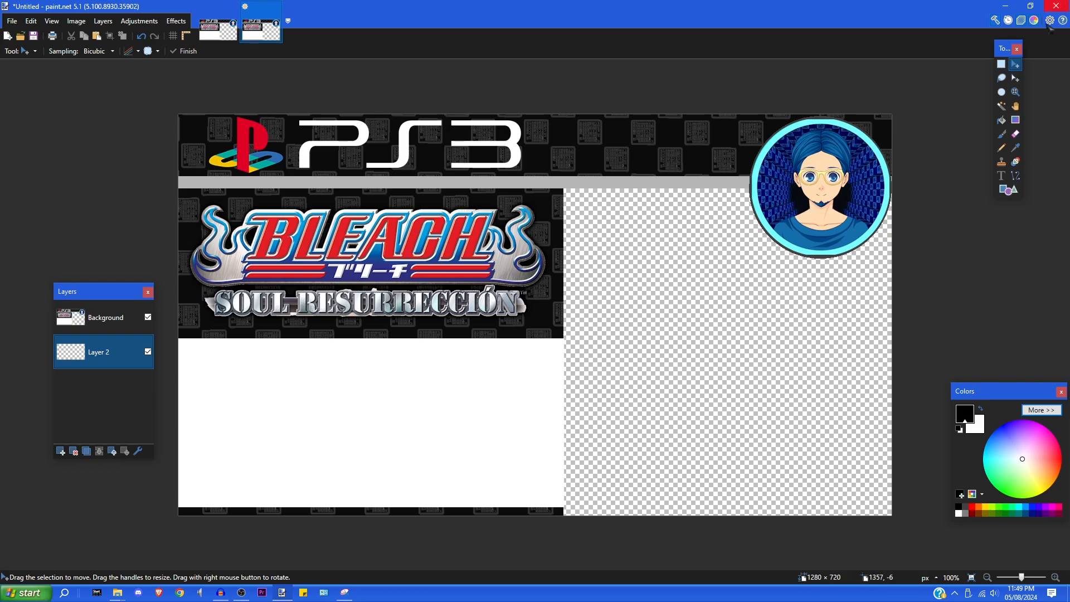
mouse_move(118, 592)
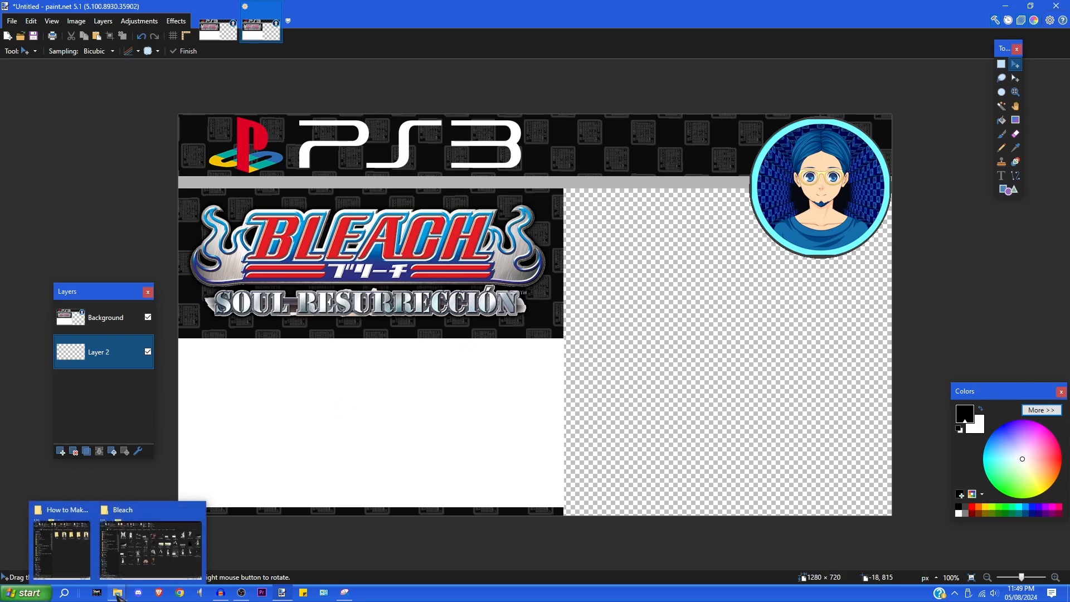
left_click(160, 566)
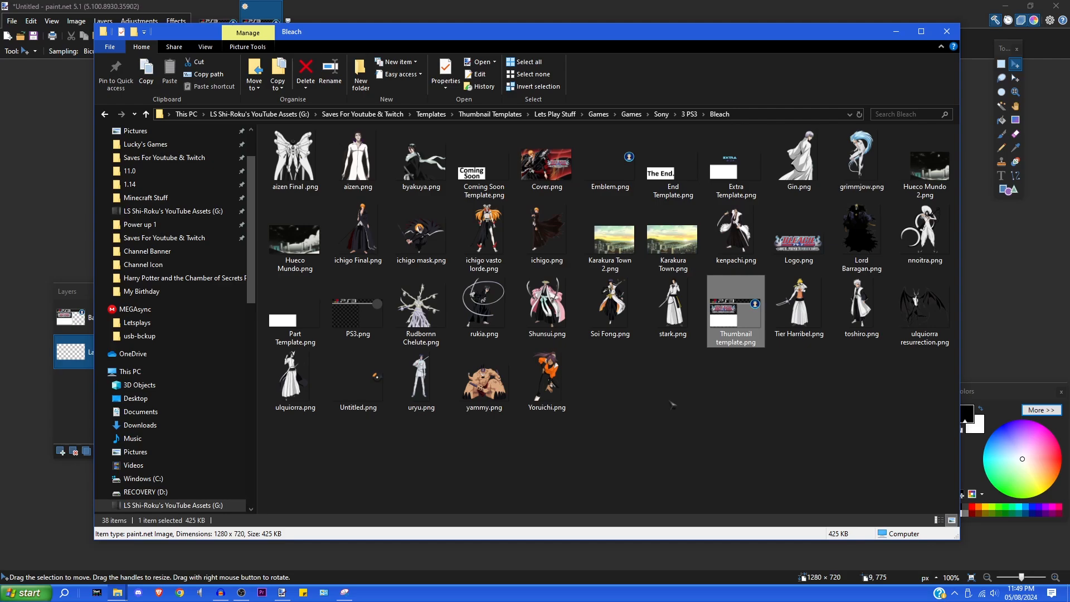
- Copy Hueco Mundo 2.png from the Bleach folder and minimize the folder window
left_click(633, 415)
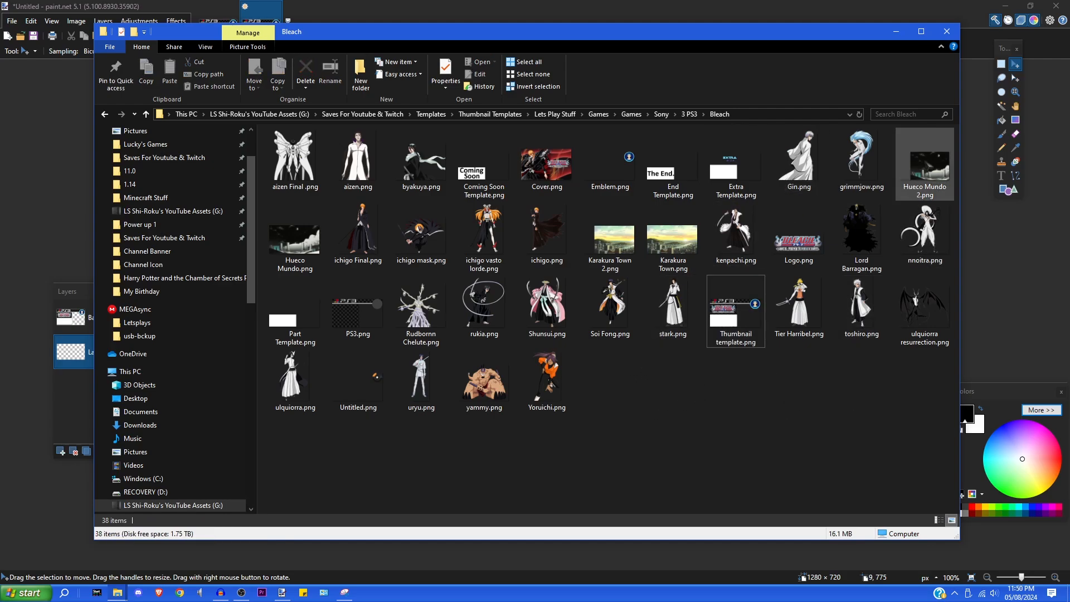
right_click(933, 169)
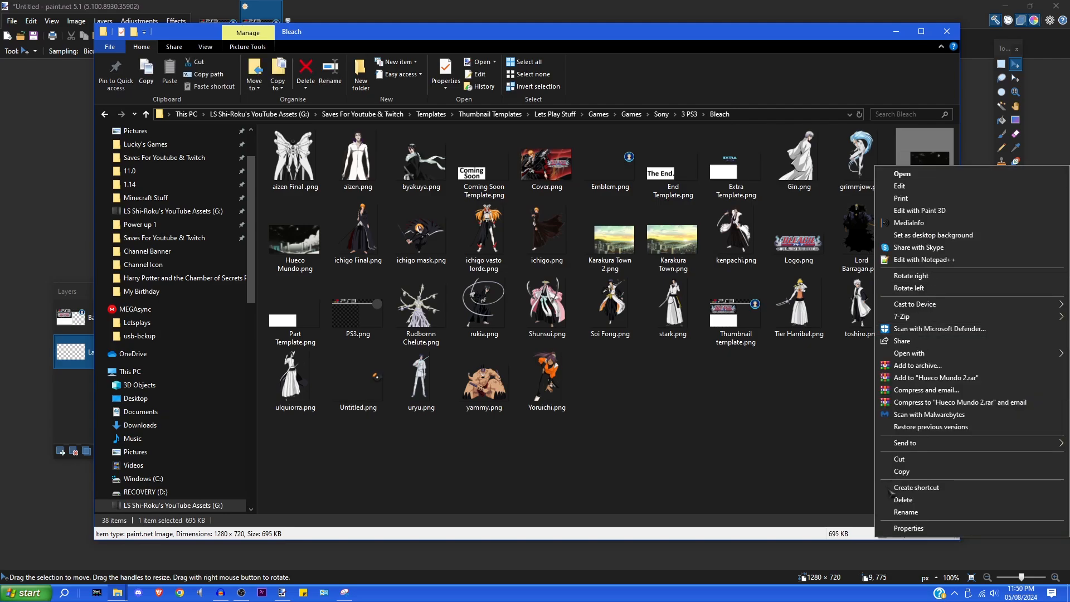
left_click(903, 474)
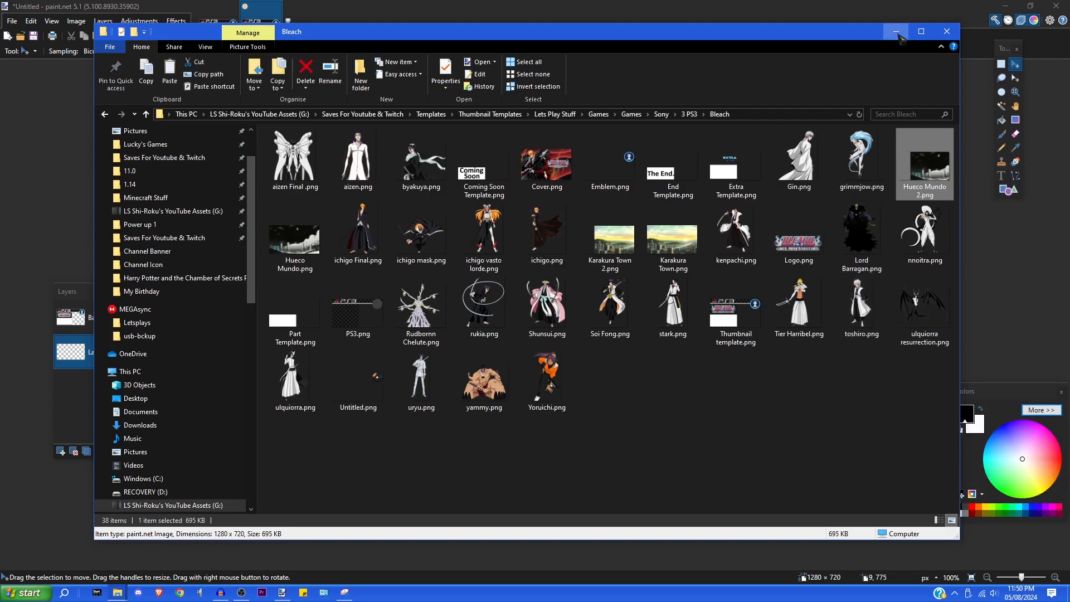
left_click(895, 32)
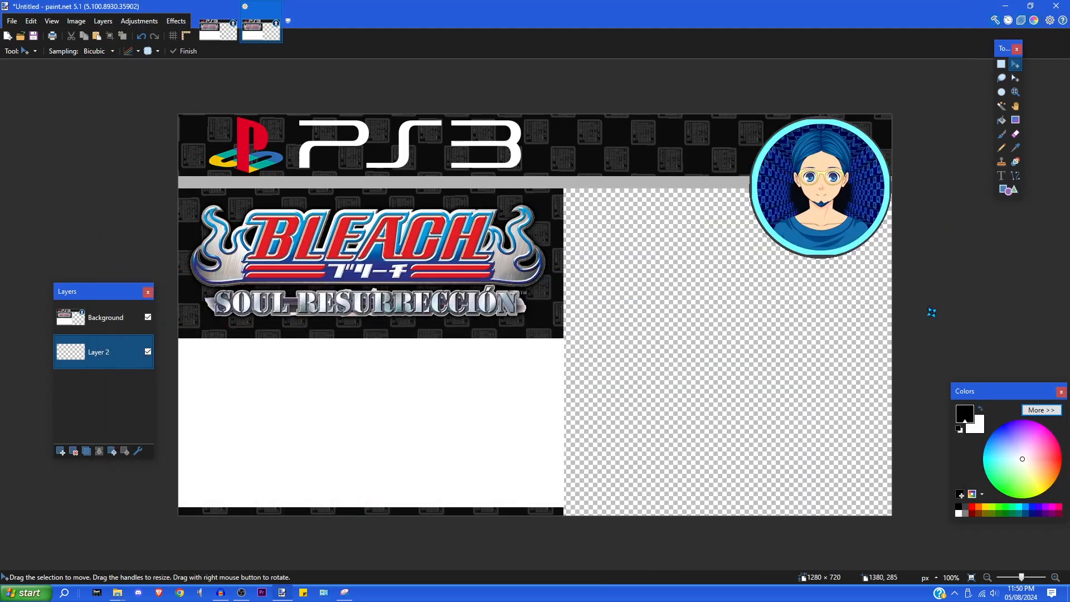
left_click(31, 21)
- Paste the Hueco Mundo scene into Layer 2 and bring back the Bleach folder window
left_click(56, 108)
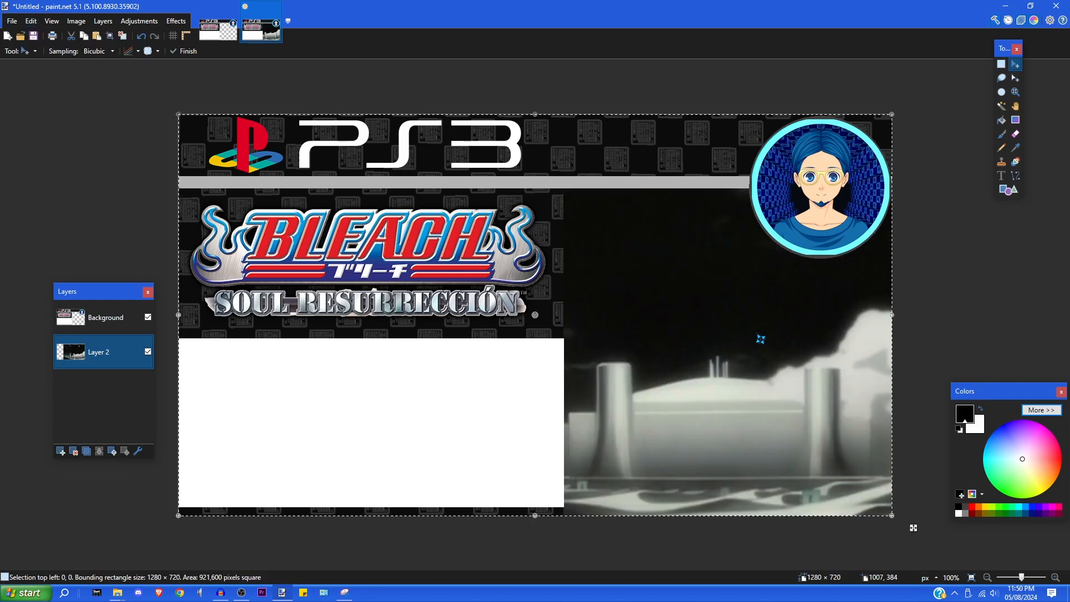
mouse_move(118, 594)
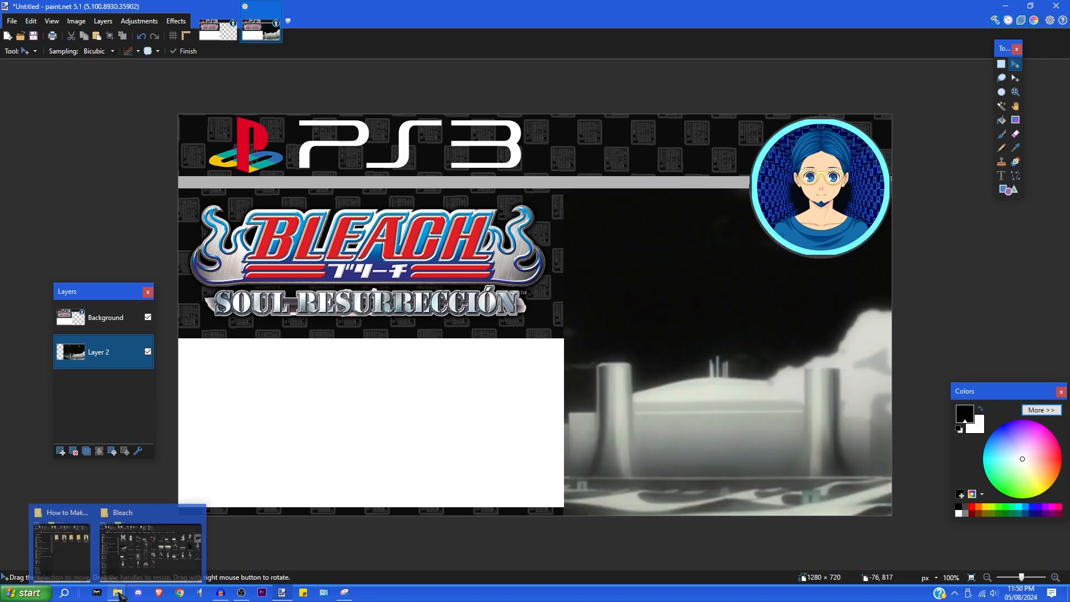
left_click(174, 562)
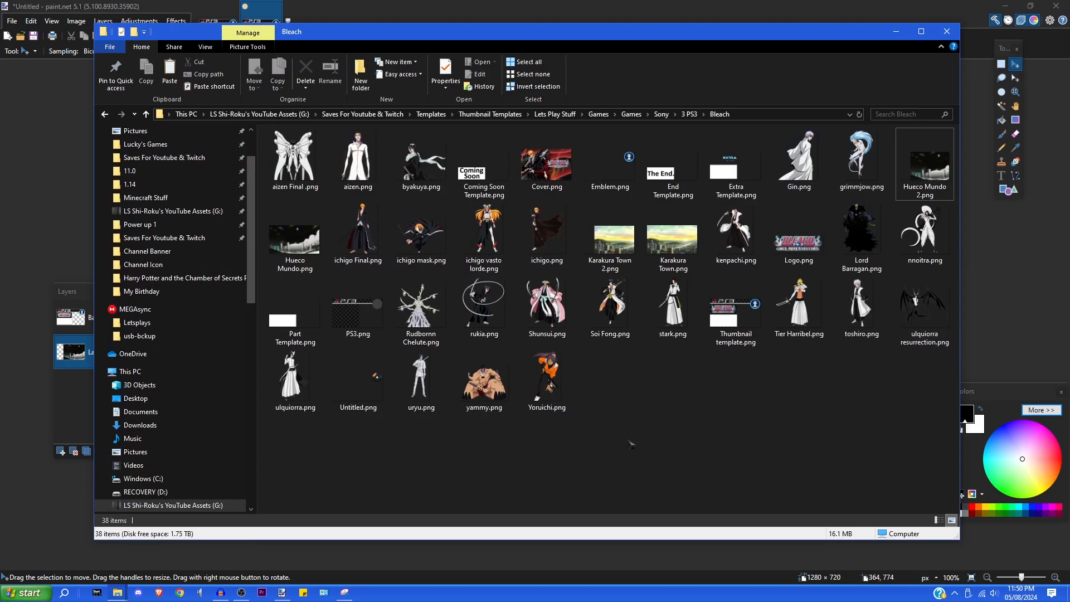
- Copy ulquiorra resurrection.png, minimize Explorer, and add an empty Layer 3 above the scene
right_click(924, 309)
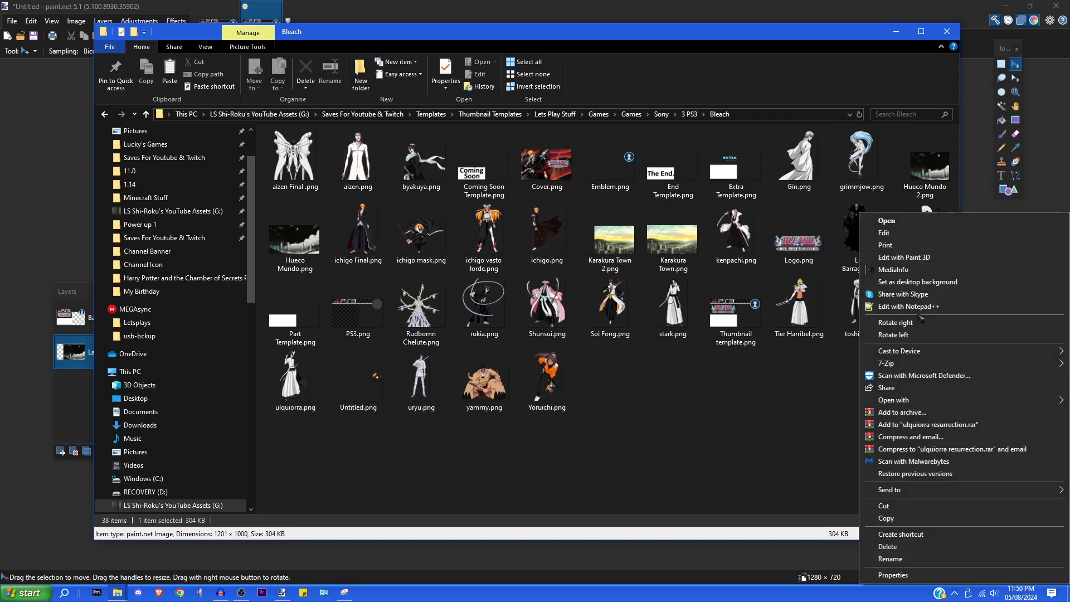
left_click(886, 519)
left_click(896, 32)
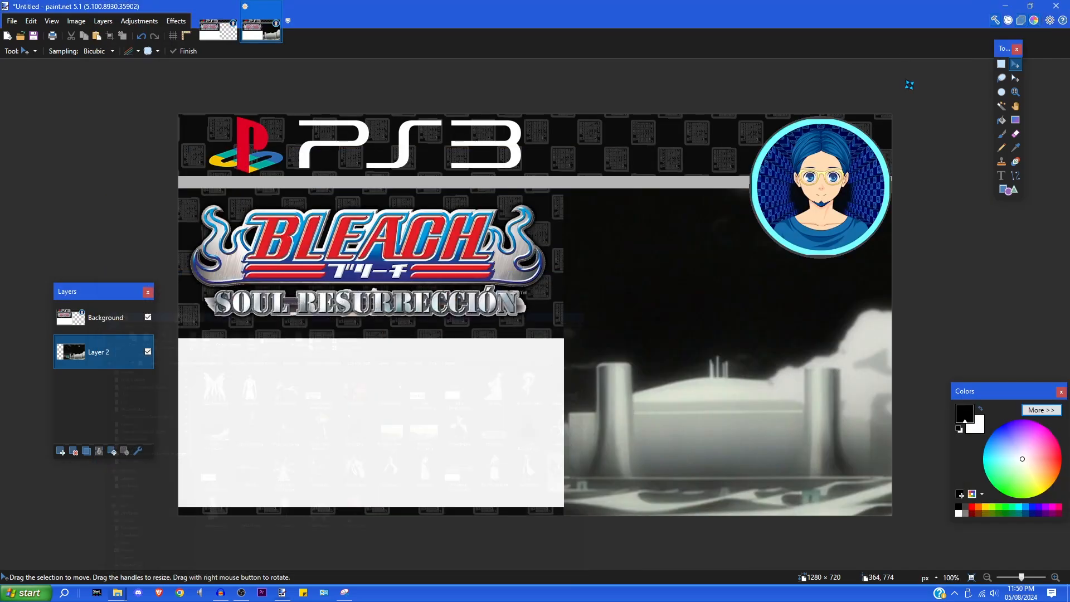
left_click(62, 452)
left_click(30, 21)
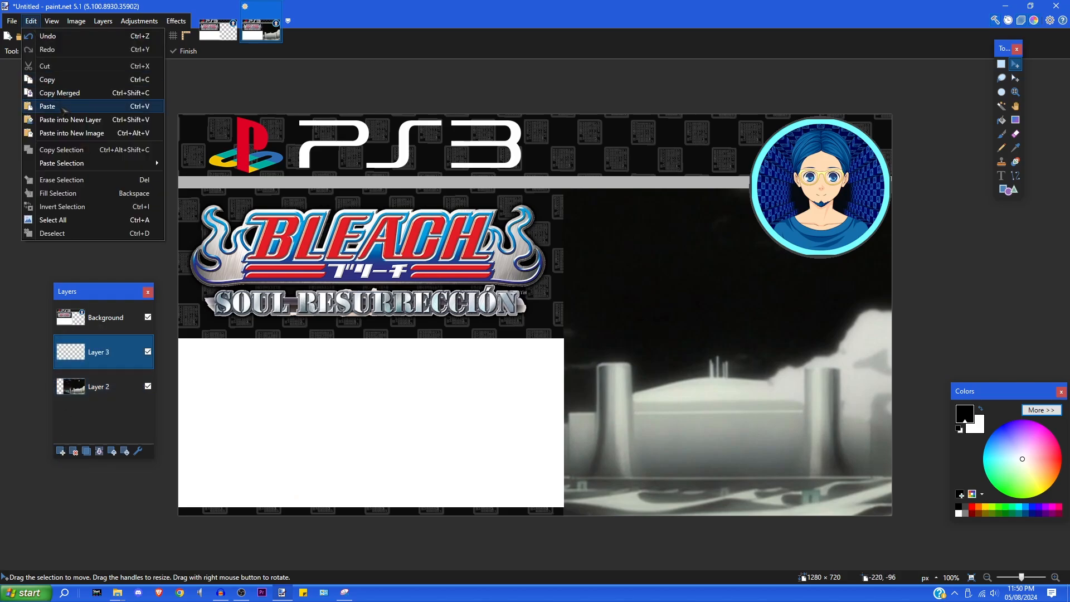
- Paste the ulquiorra resurrection artwork, keeping canvas size, then resize and move it to the right half
left_click(48, 106)
left_click(490, 385)
left_click_drag(564, 334, 756, 340)
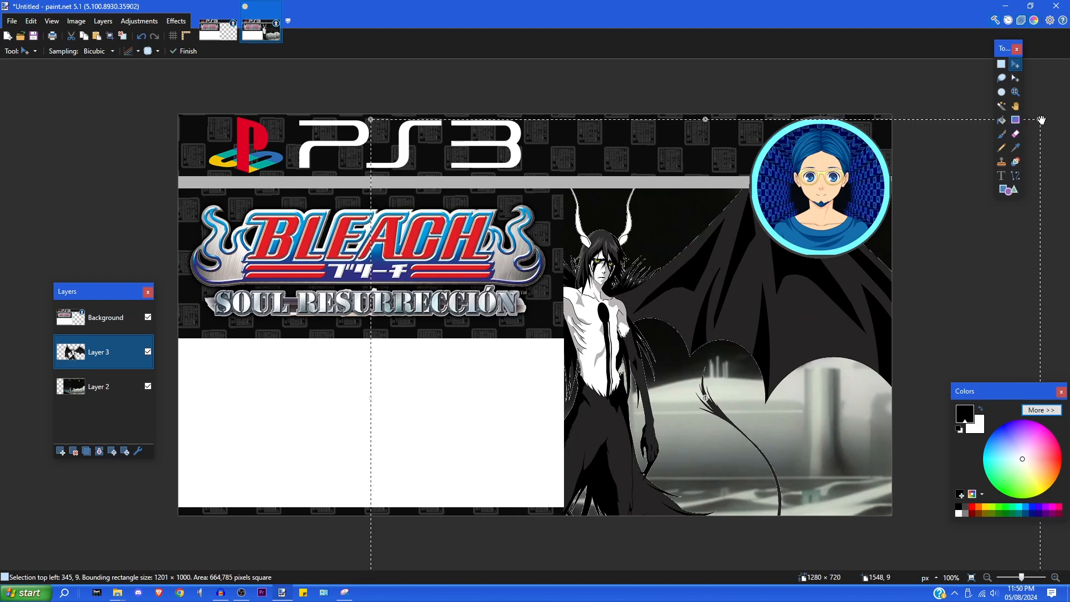
left_click_drag(1052, 118, 816, 337)
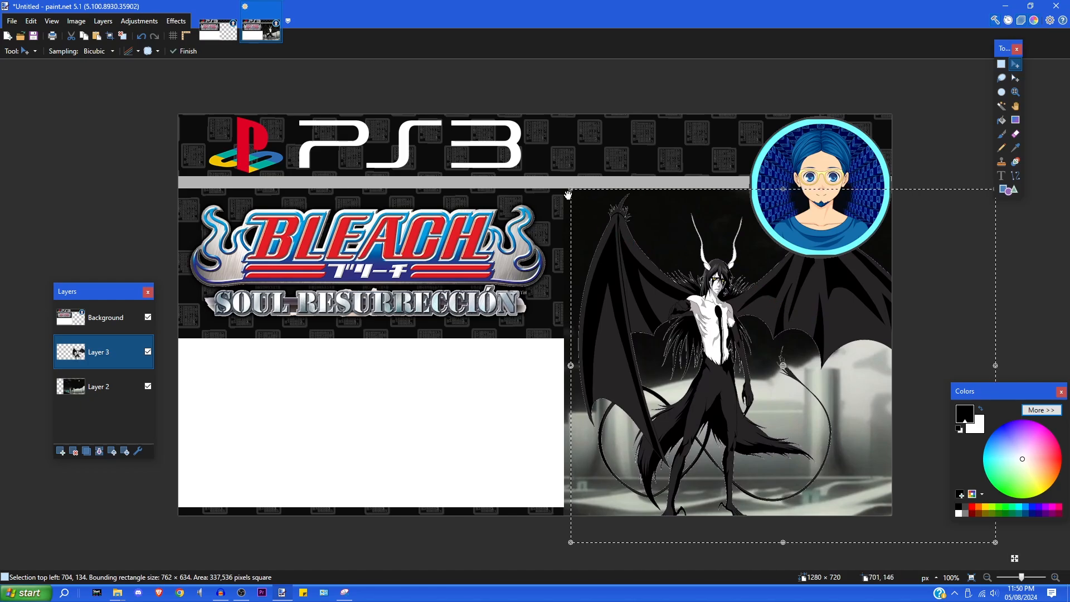
left_click_drag(571, 189, 520, 147)
left_click_drag(667, 309, 711, 346)
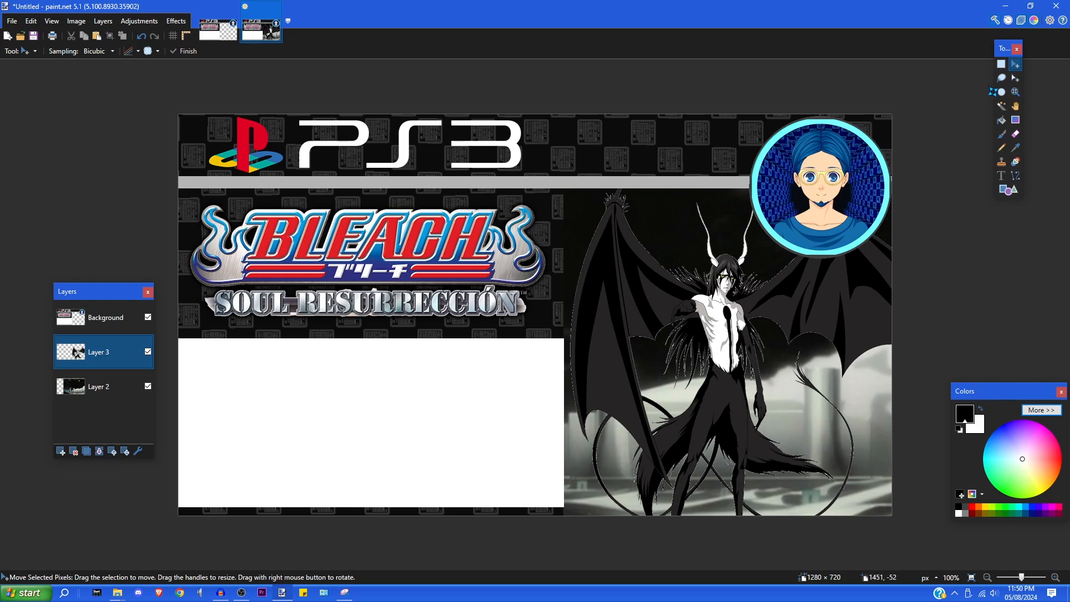
left_click(1001, 64)
- Type 06 at size 288 bold on the Background layer in the white box, shifted left
left_click(1002, 176)
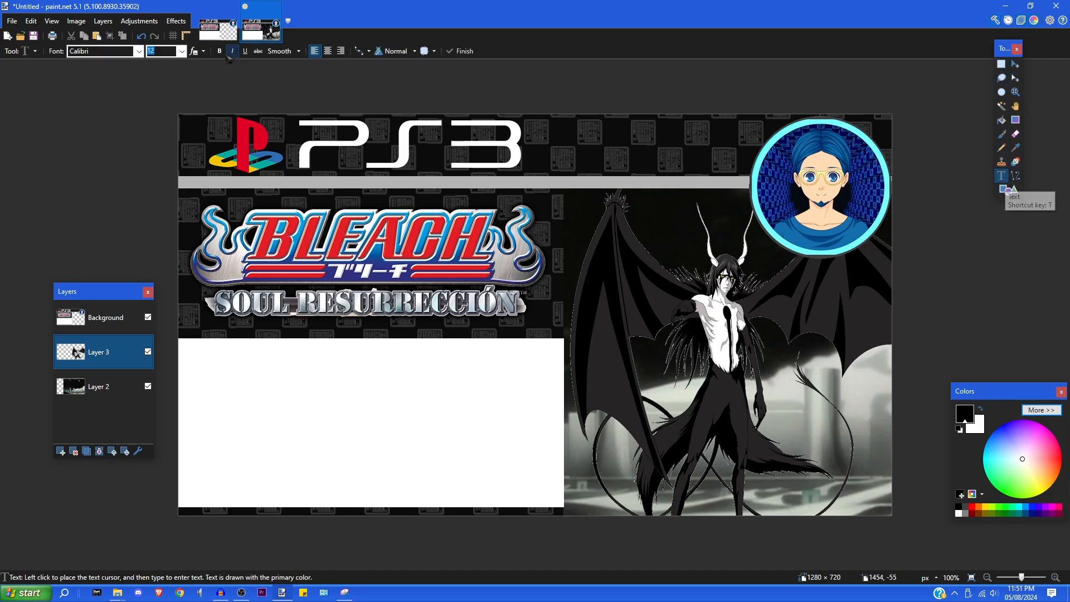
left_click(183, 51)
left_click(166, 287)
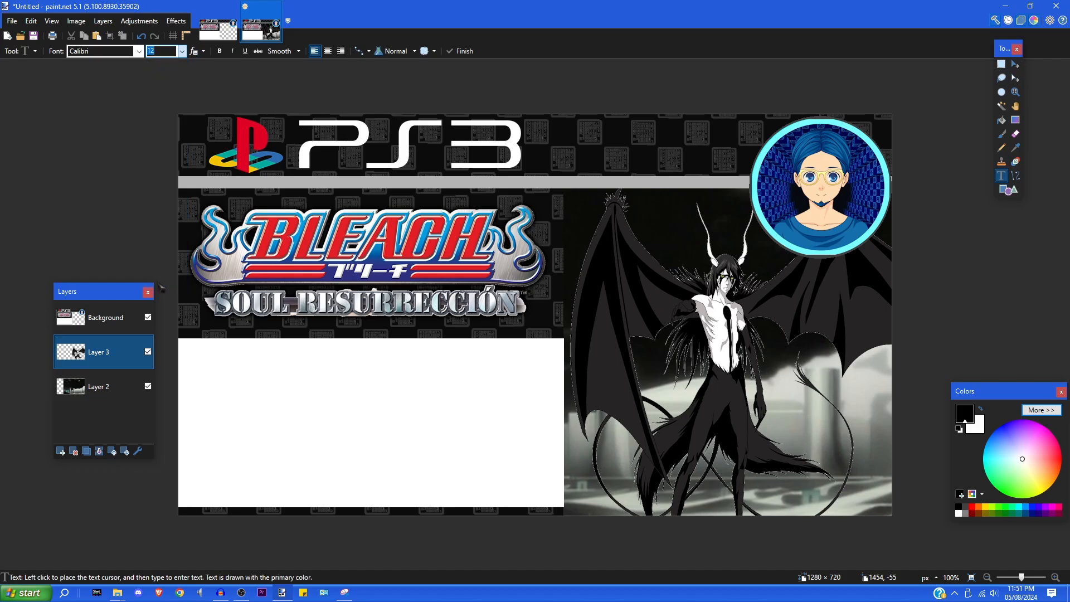
left_click(264, 419)
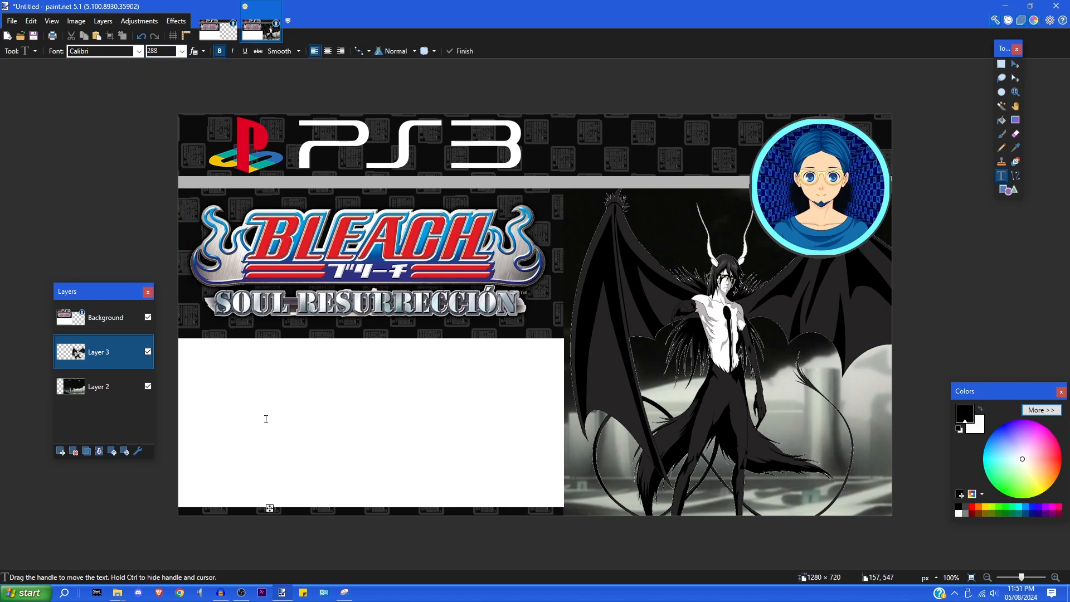
type("0")
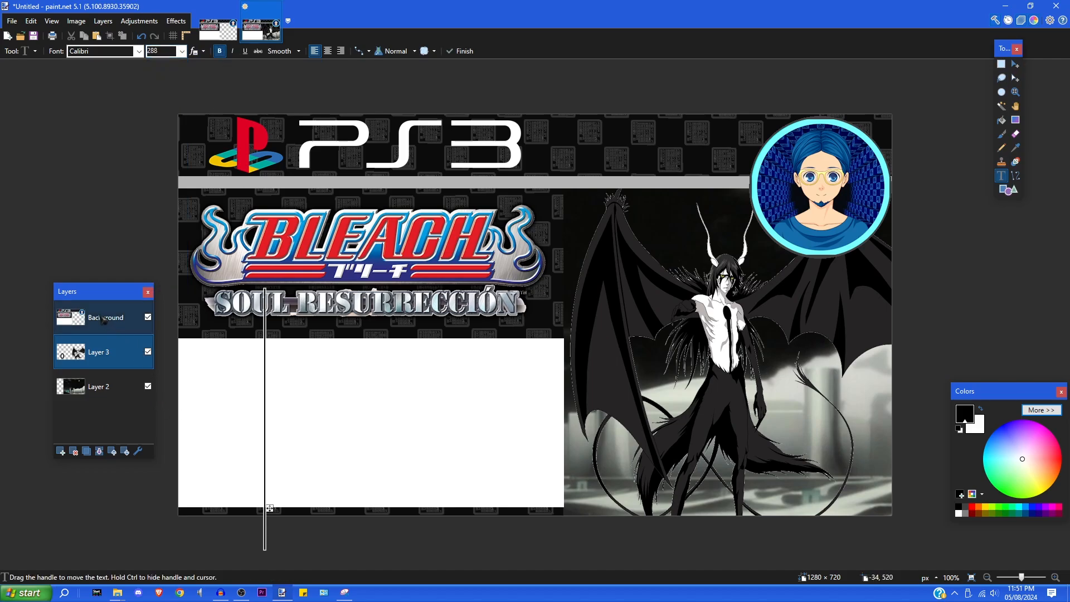
left_click(106, 317)
left_click(307, 419)
type("06")
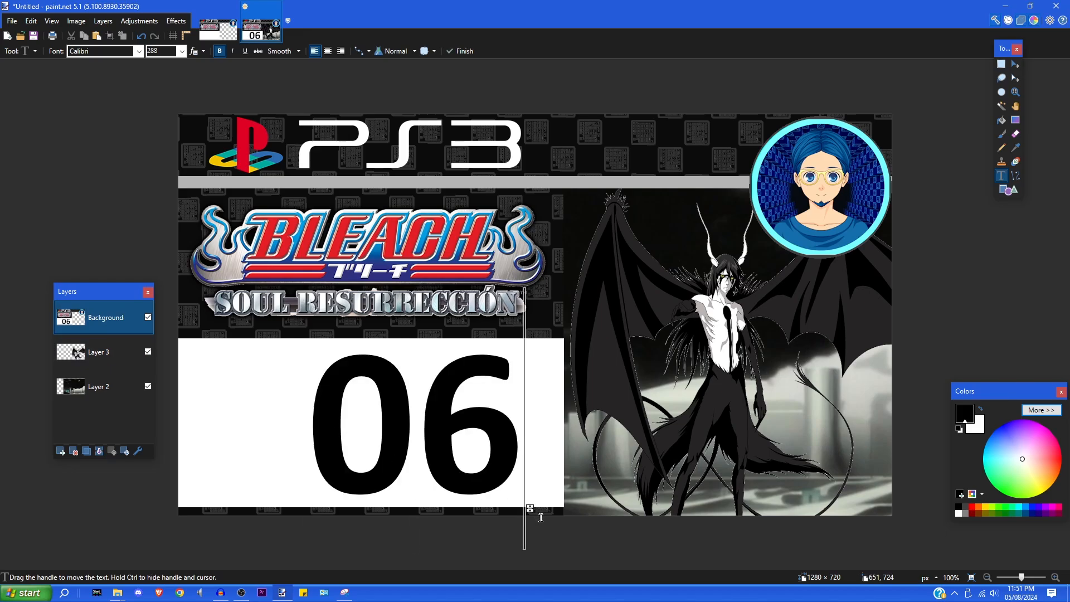
left_click_drag(530, 508, 488, 508)
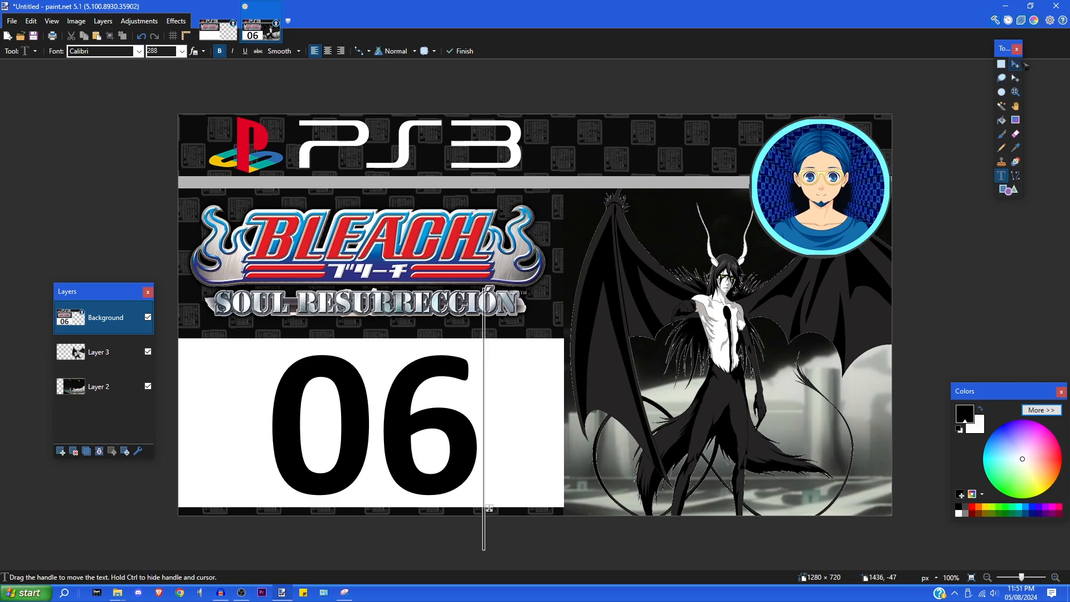
left_click(1001, 64)
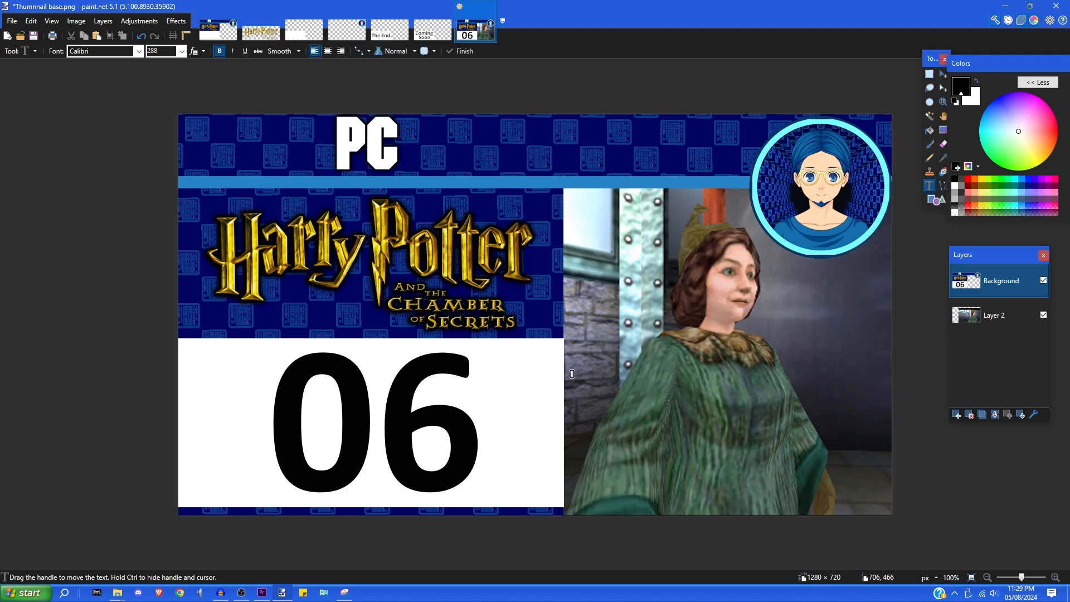
- Flatten the Harry Potter PC thumbnail with Ctrl+Shift+F, then open and close Save As
key("ctrl+shift+f")
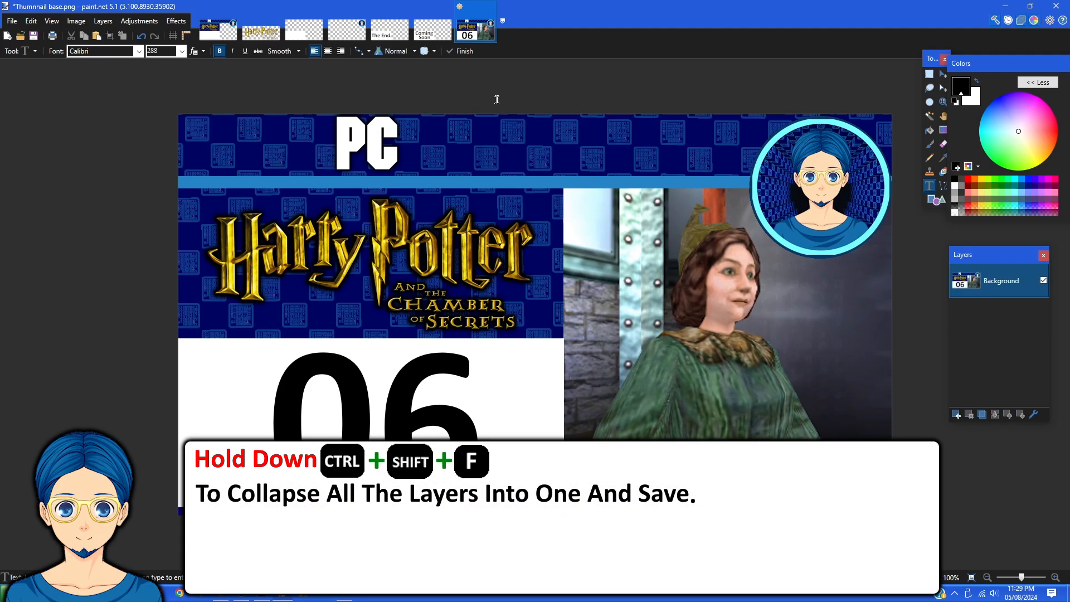
left_click(12, 20)
left_click(44, 109)
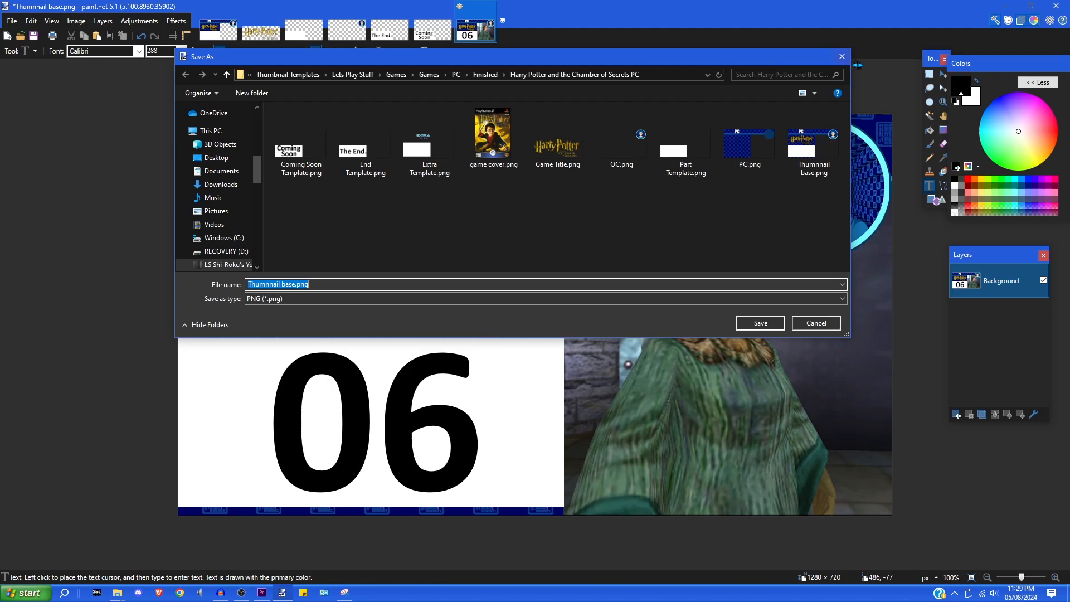
left_click(842, 56)
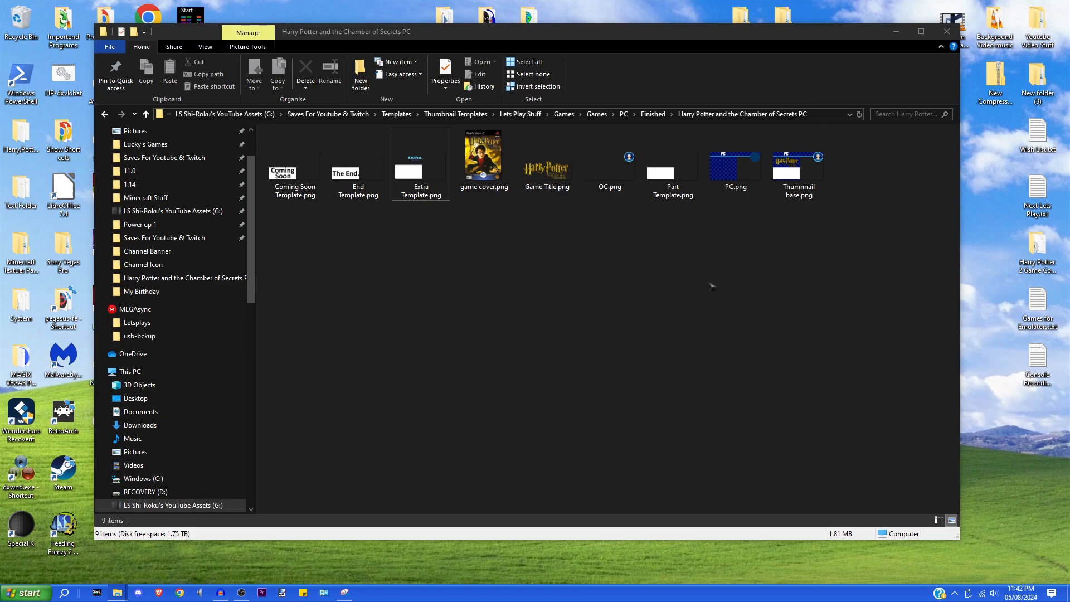
- Open PC.png, OC.png, Game Title.png and Extra Template.png together in paint.net via Edit
left_click(724, 190)
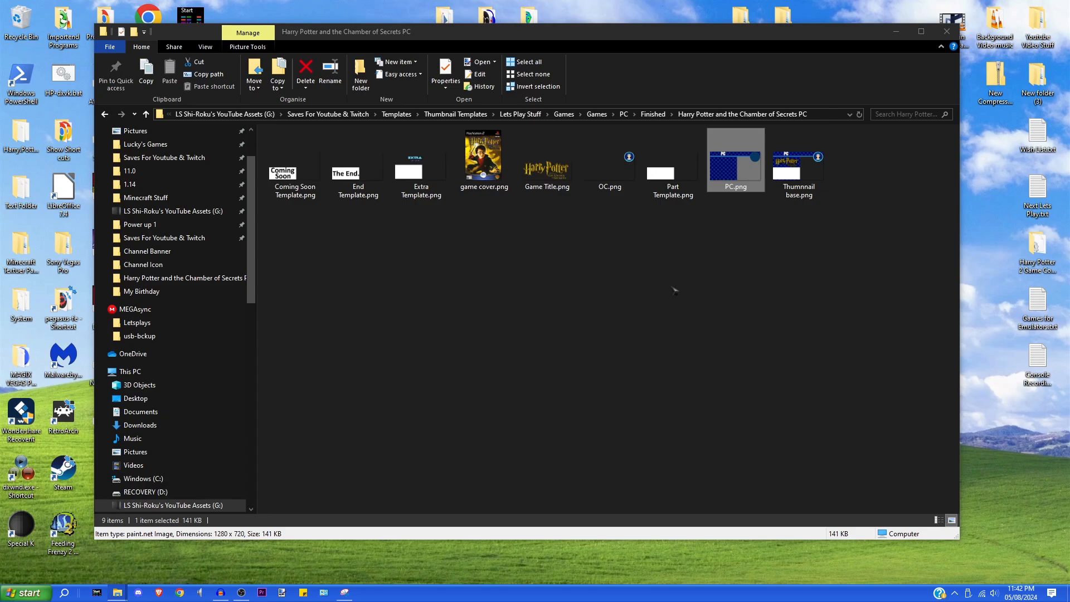
left_click(615, 177, "ctrl")
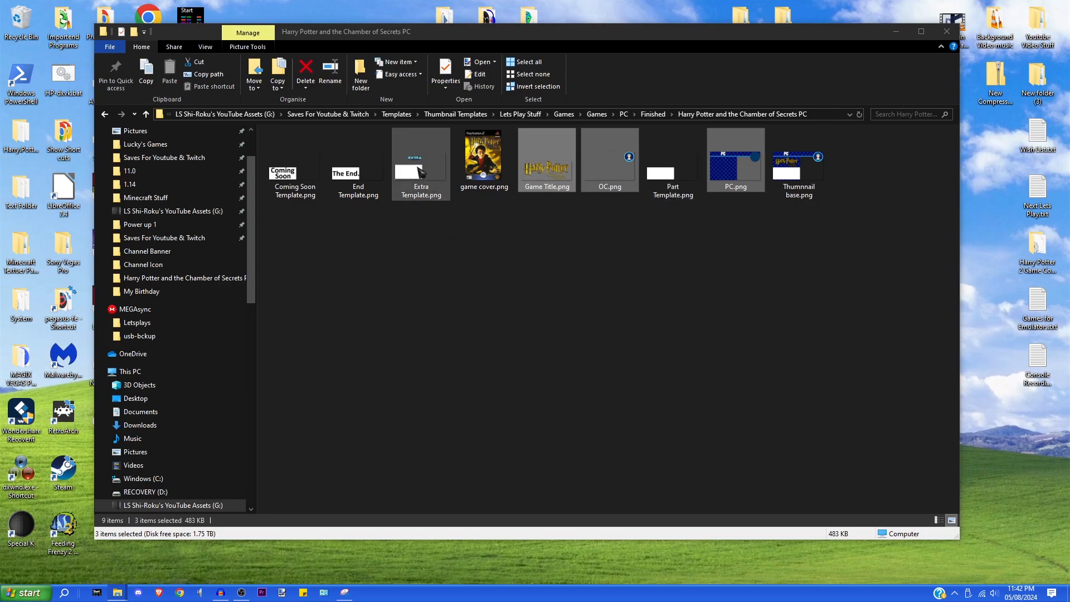
right_click(424, 177)
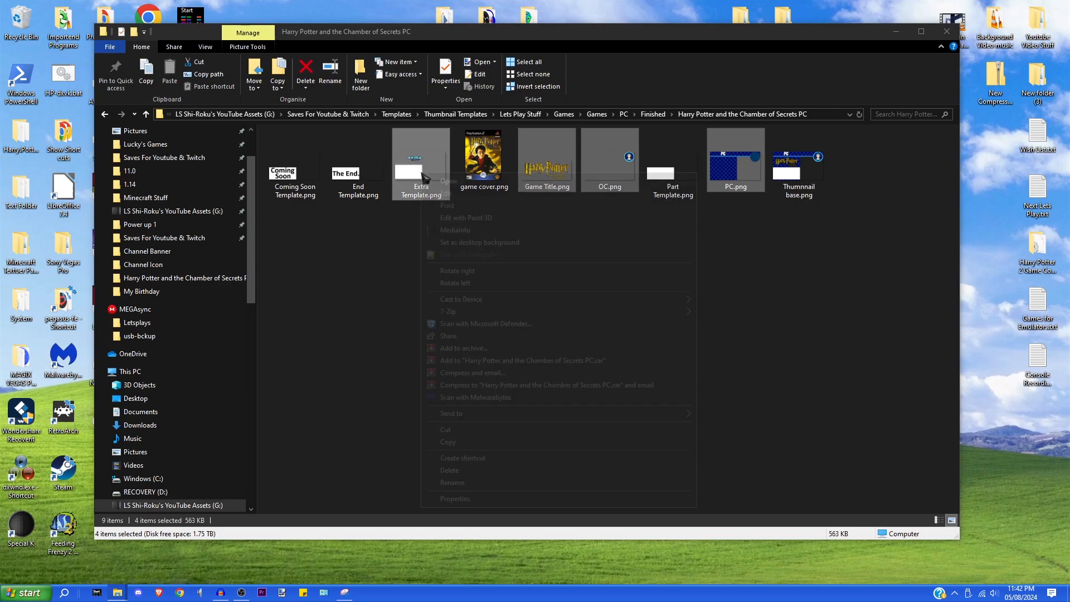
left_click(446, 193)
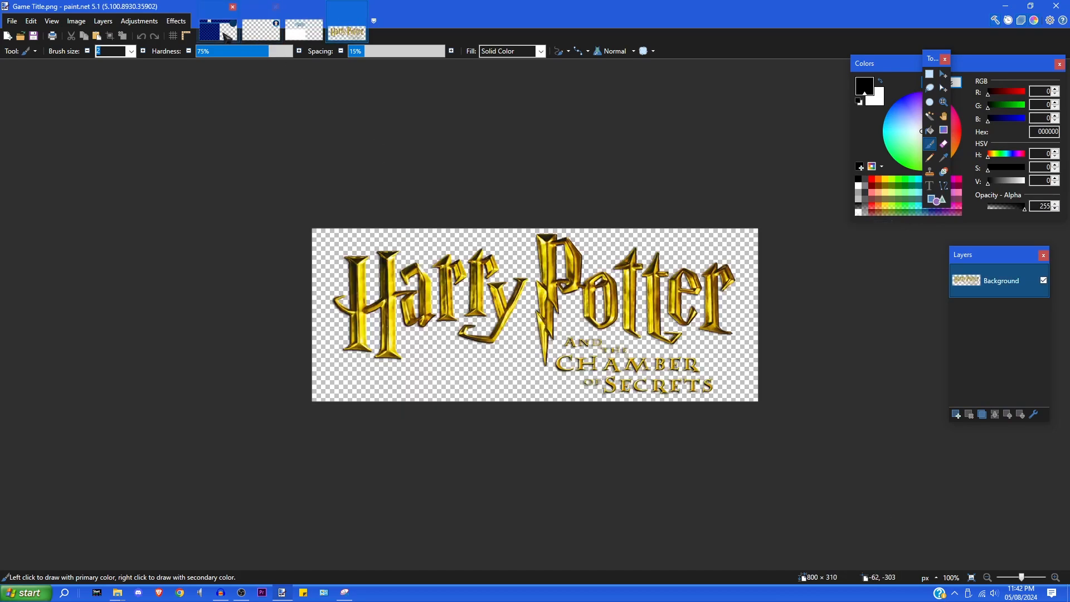
- Copy the whole PC.png image and paste it into a new 1280×720 image
key("ctrl+a")
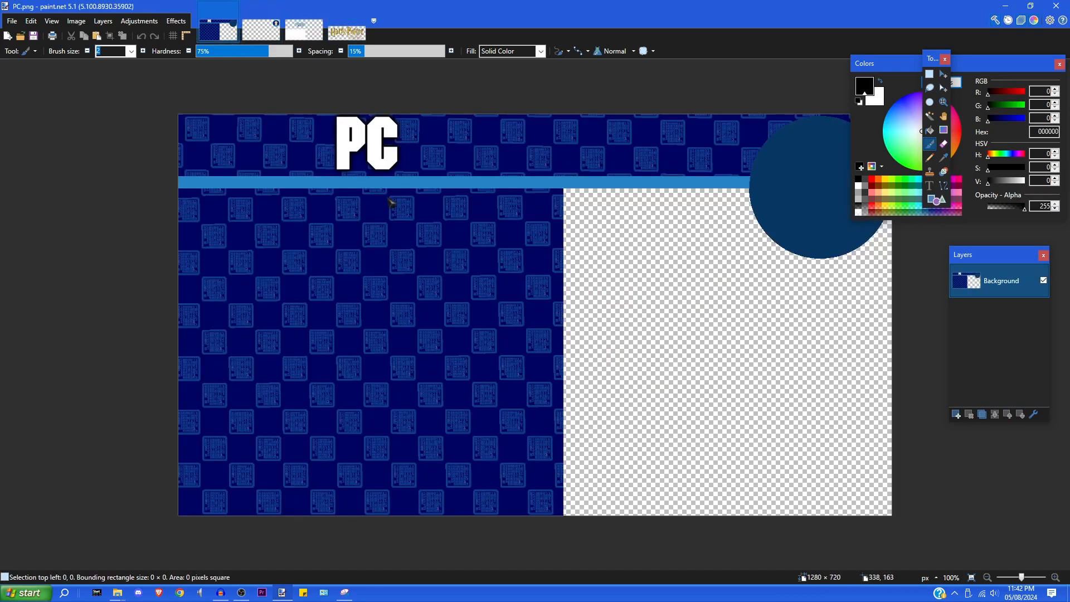
left_click(30, 21)
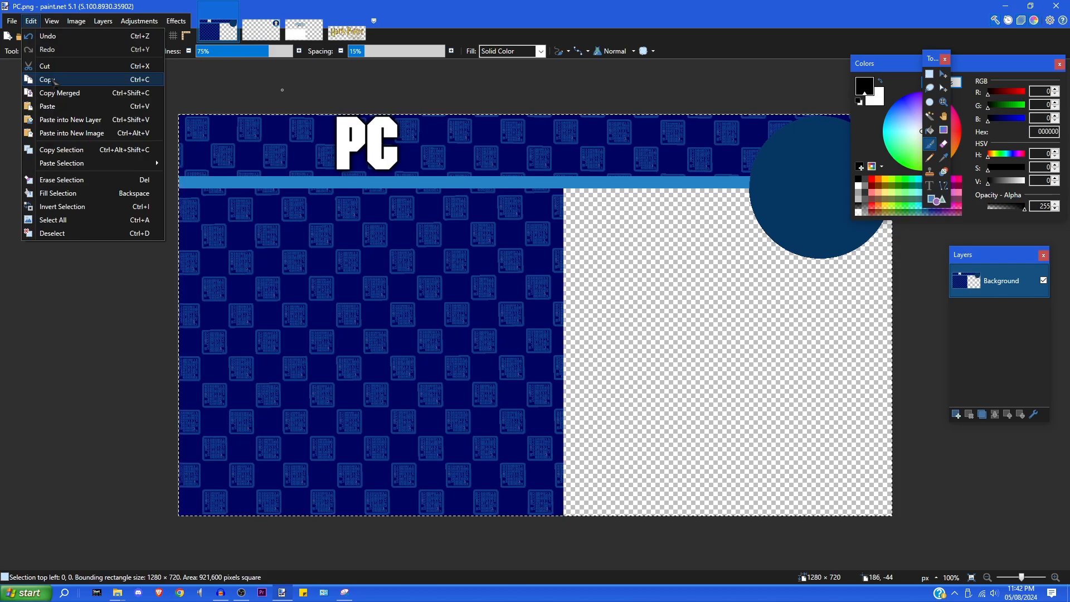
left_click(48, 79)
left_click(11, 21)
left_click(34, 37)
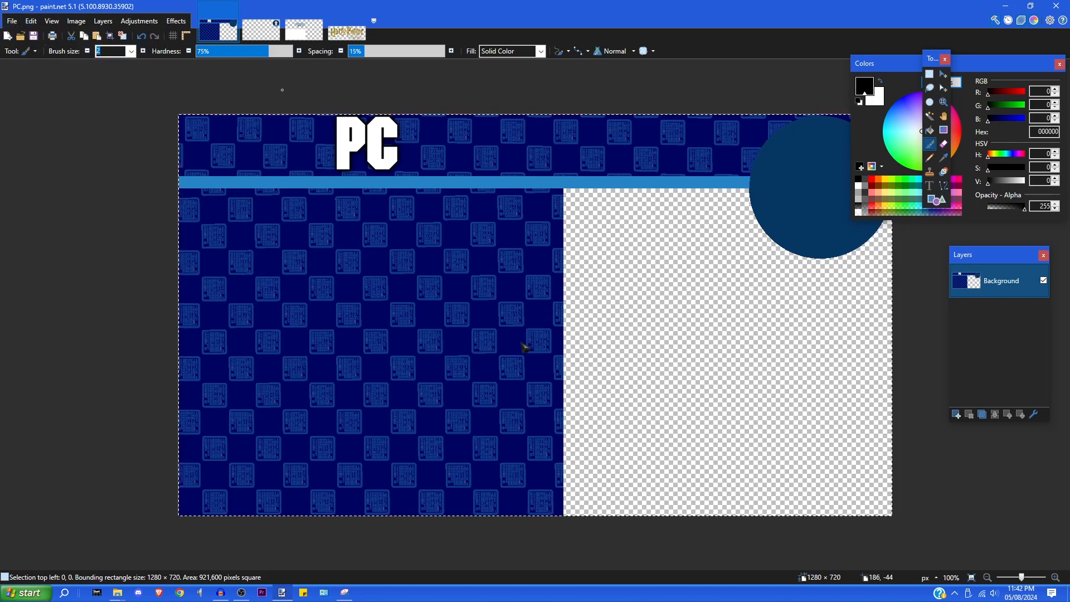
left_click(532, 365)
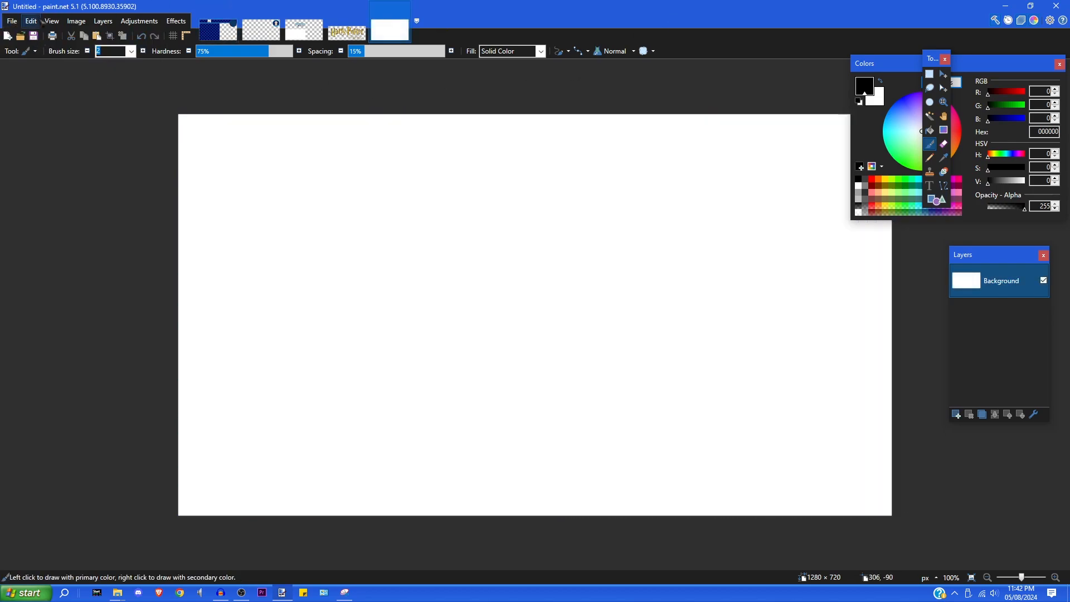
left_click(31, 20)
left_click(71, 104)
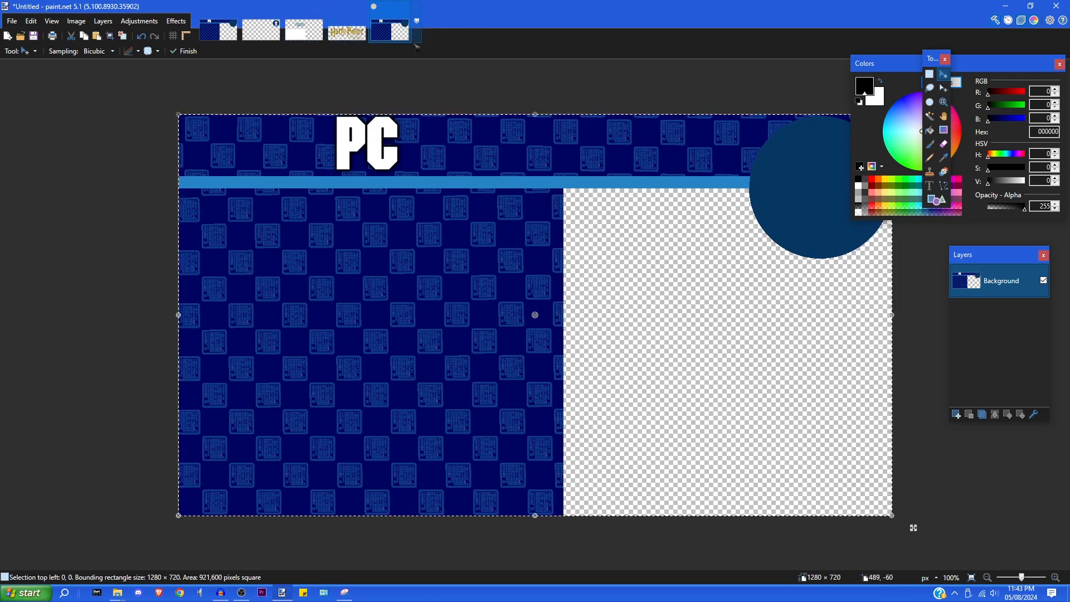
- Copy the entire Extra Template artwork and add a new layer to the untitled image
left_click(303, 30)
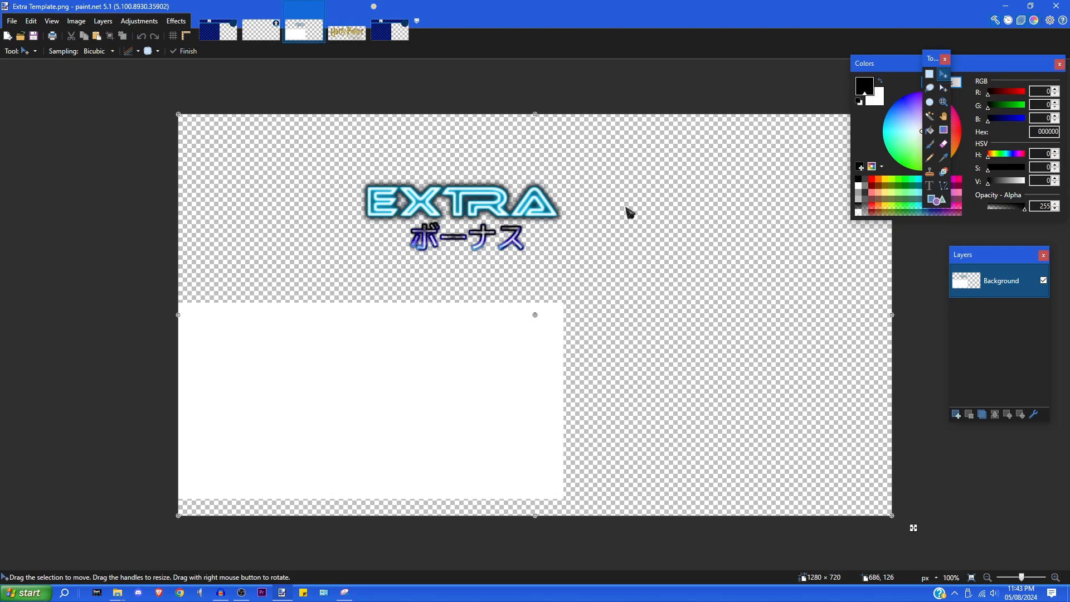
key("ctrl+a")
left_click(31, 22)
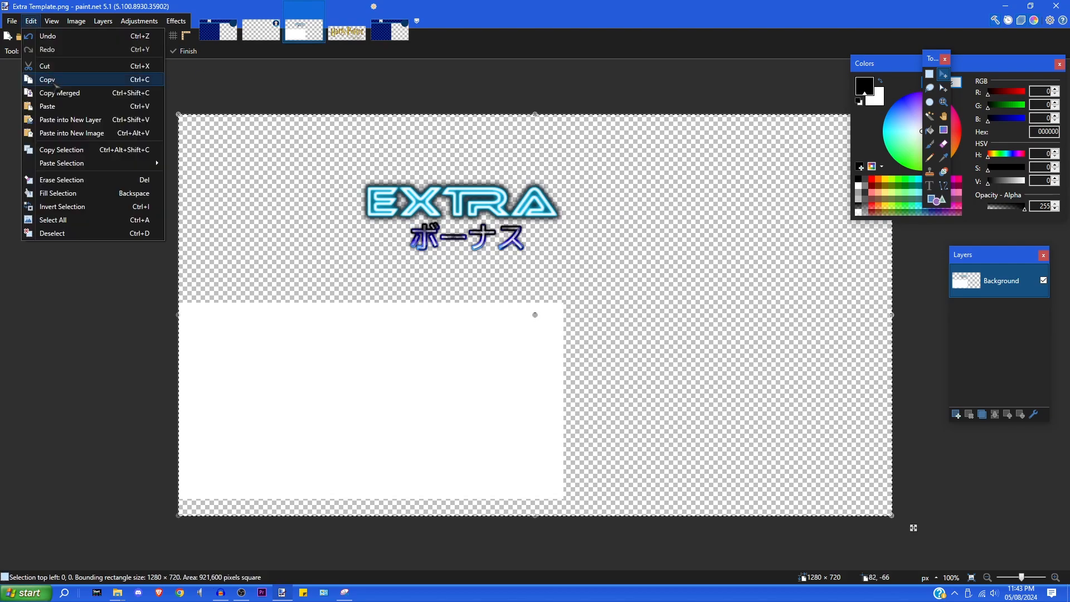
left_click(48, 80)
left_click(390, 30)
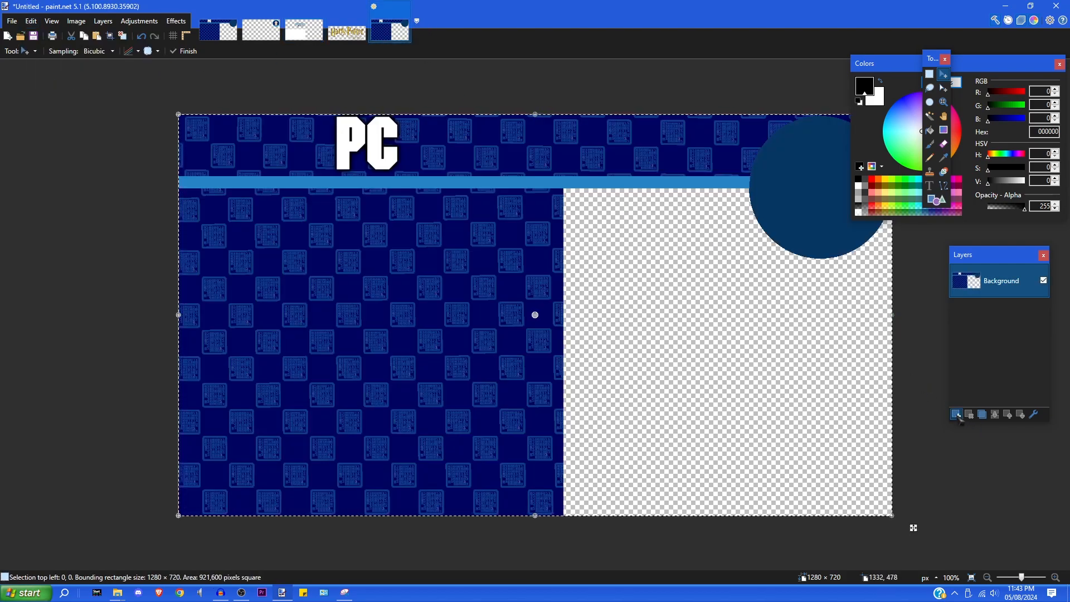
left_click(957, 414)
- Paste the Extra template onto Layer 2 and delete its EXTRA wording with a rectangle selection
key("ctrl+d")
left_click(31, 21)
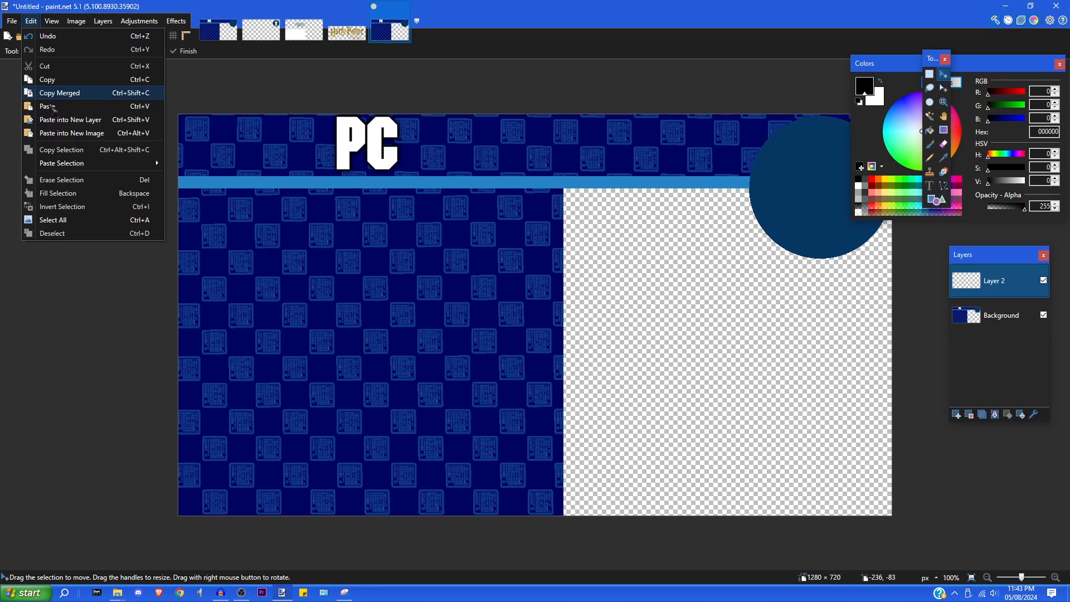
left_click(44, 108)
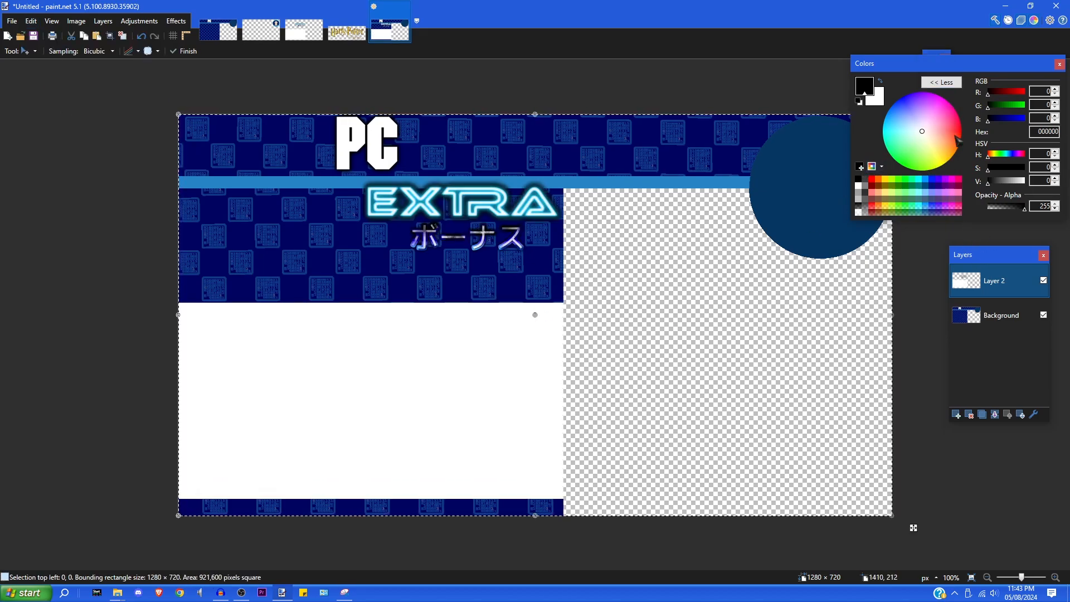
left_click_drag(972, 66, 1048, 413)
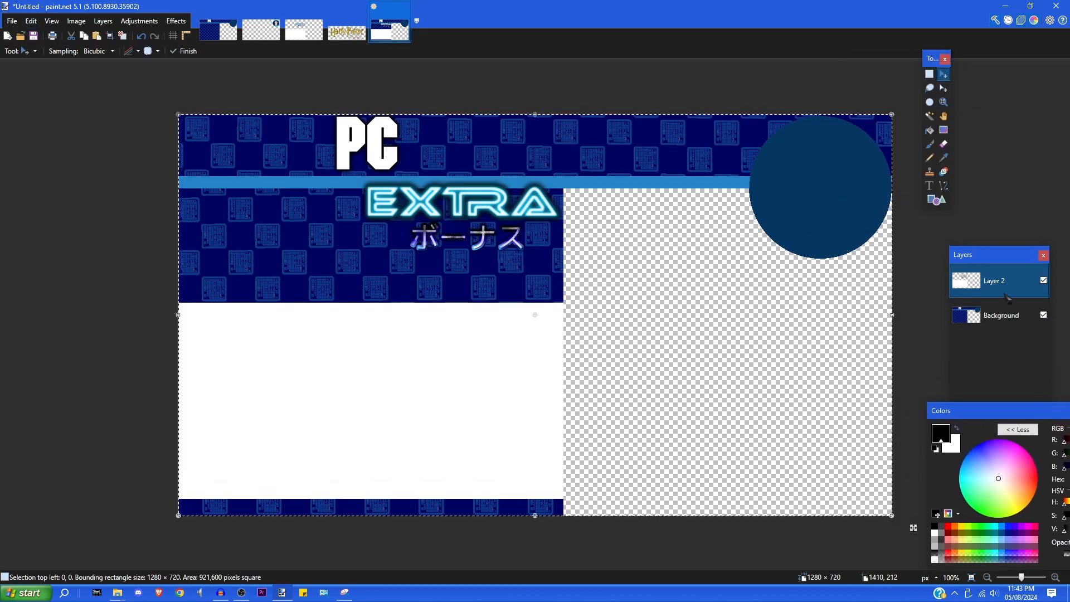
left_click(930, 75)
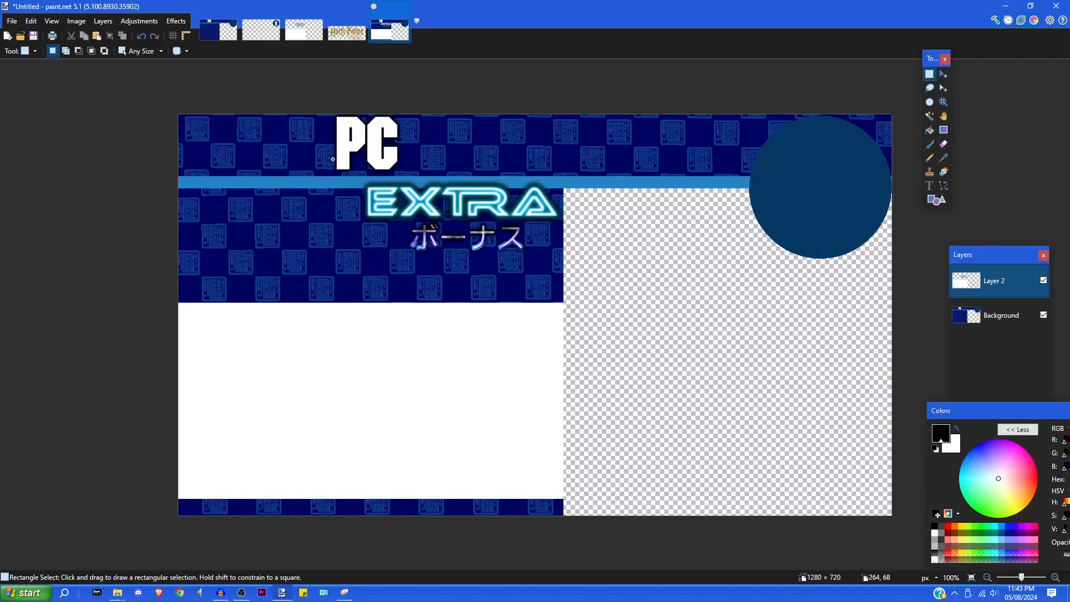
left_click_drag(326, 153, 604, 274)
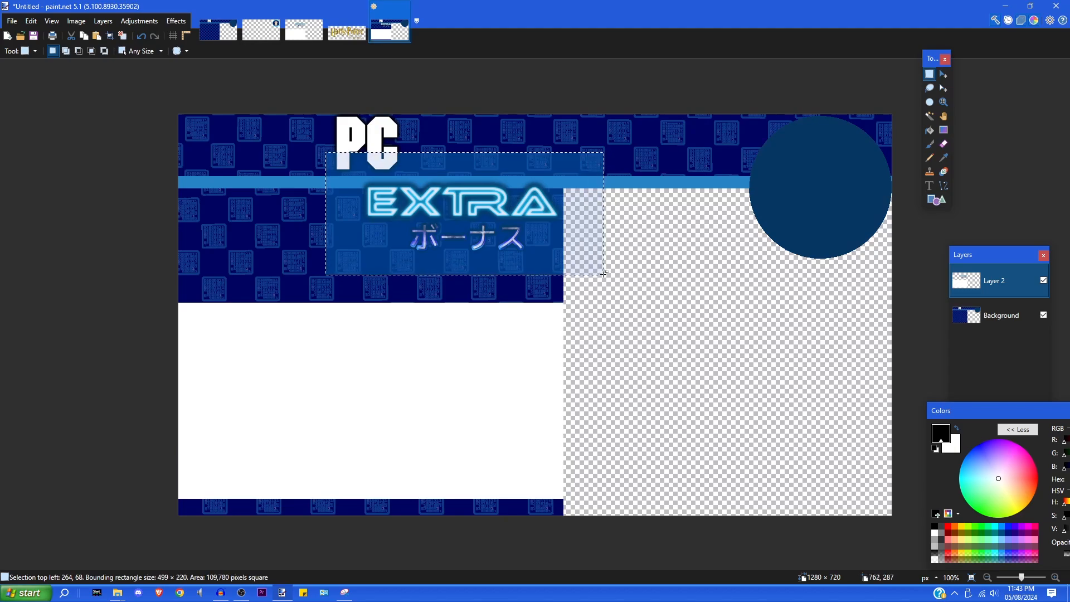
key("Delete")
- Copy the whole Game Title.png image and return to the untitled PC thumbnail
left_click(355, 35)
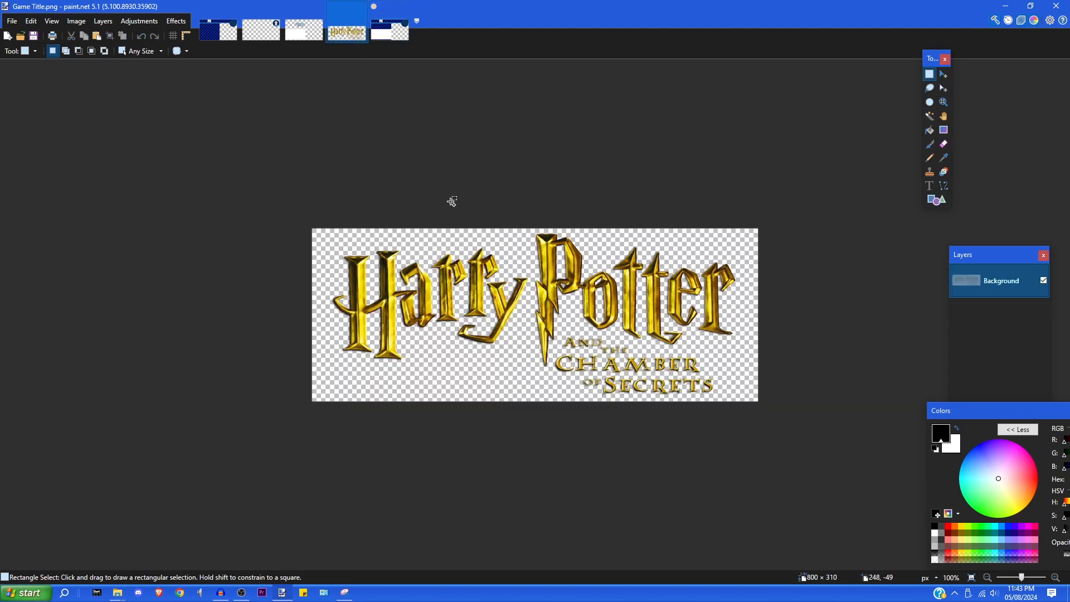
key("ctrl+a")
left_click(31, 22)
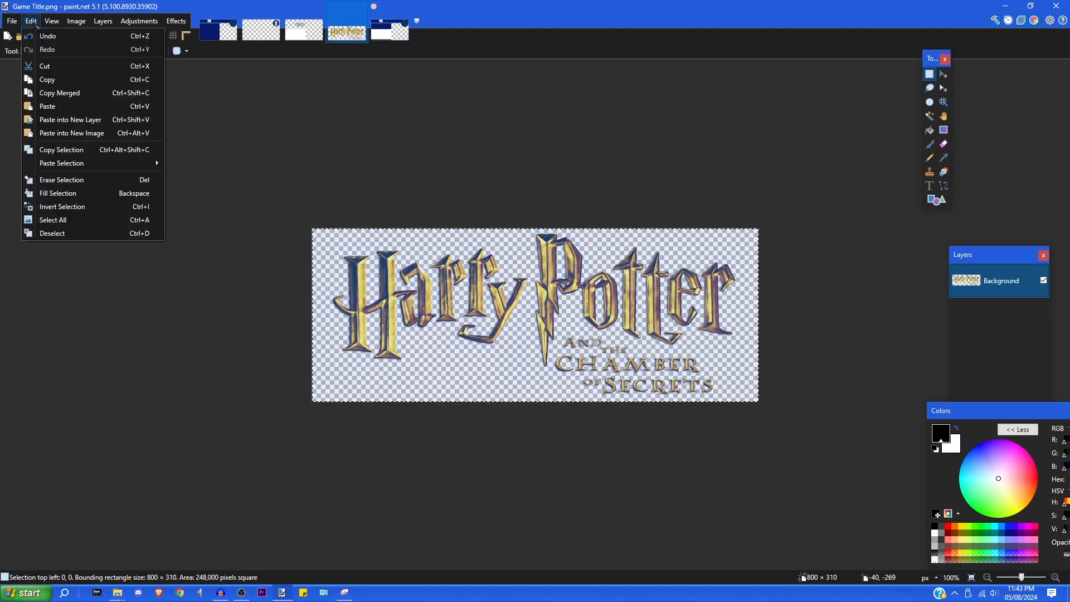
left_click(47, 79)
left_click(390, 31)
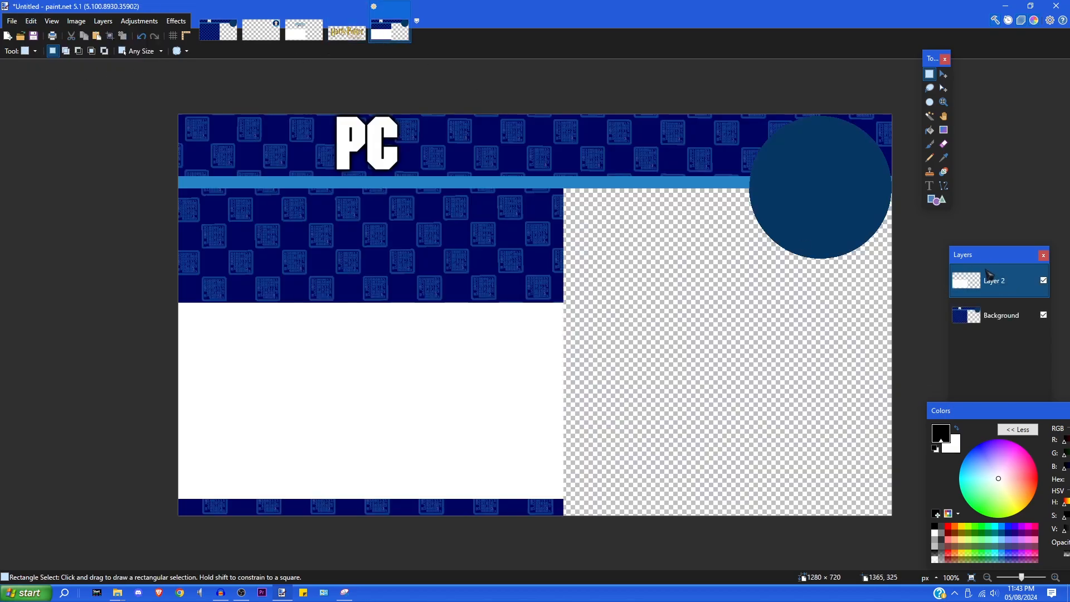
left_click_drag(969, 256, 986, 201)
- Paste the Harry Potter title logo onto a new layer, shrink it below the PC banner, and duplicate it
left_click(975, 351)
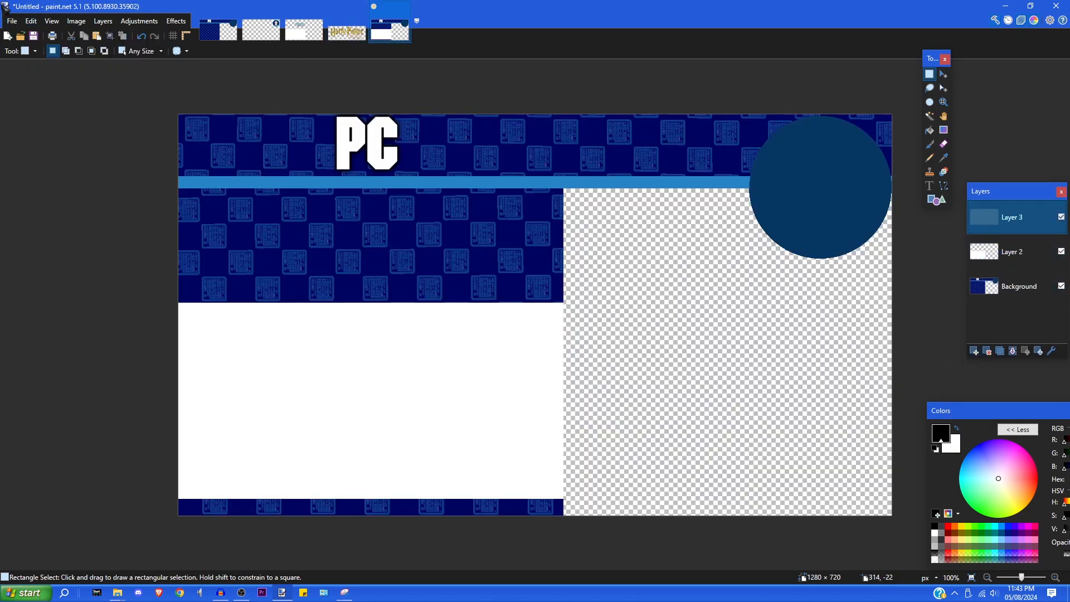
left_click(32, 21)
left_click(44, 106)
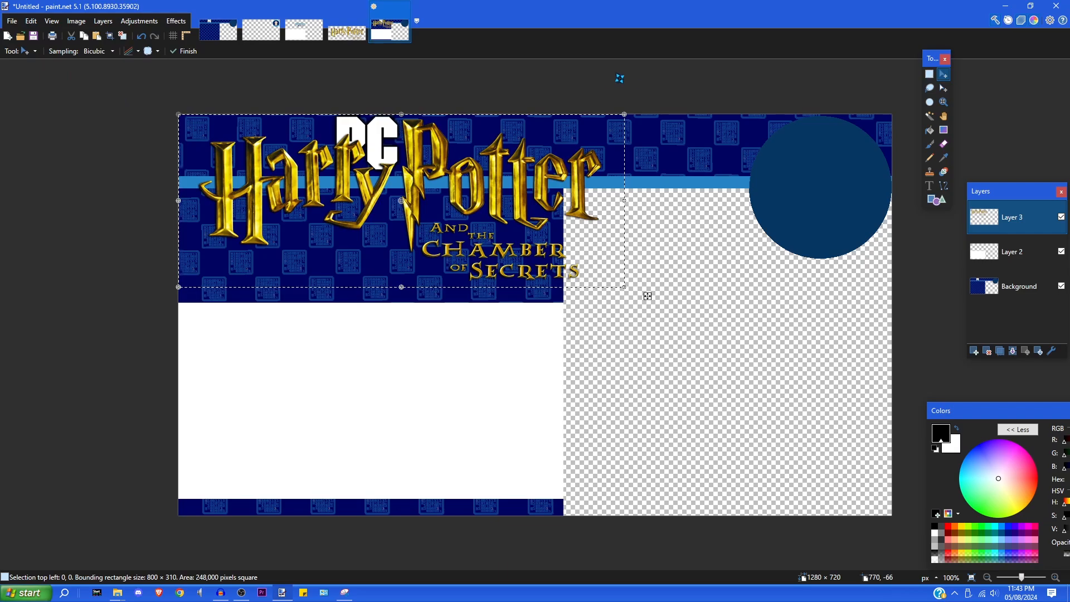
left_click_drag(647, 296, 431, 297)
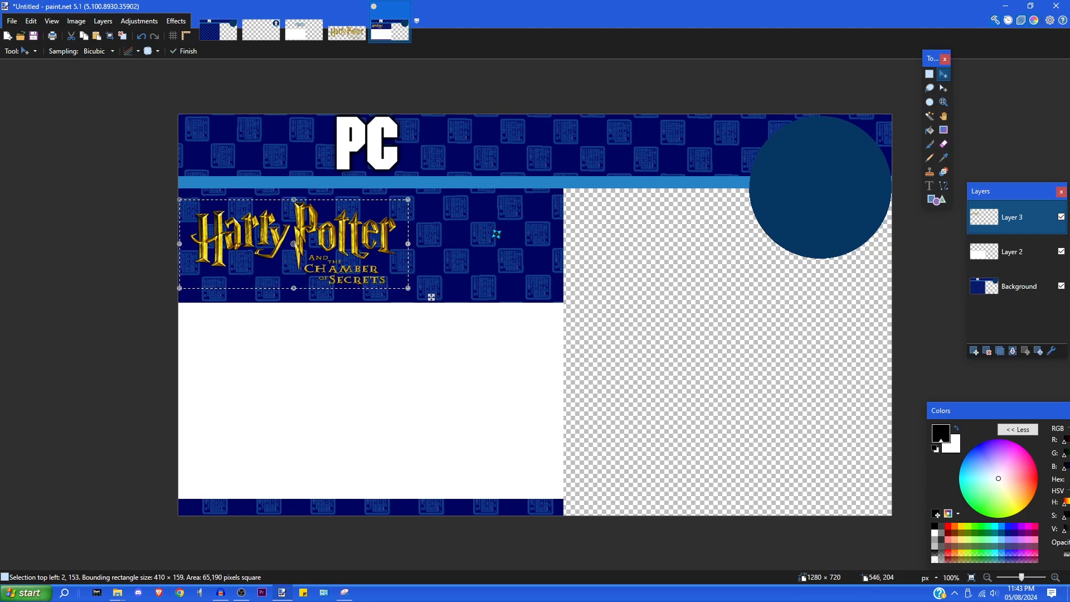
left_click_drag(431, 297, 431, 297)
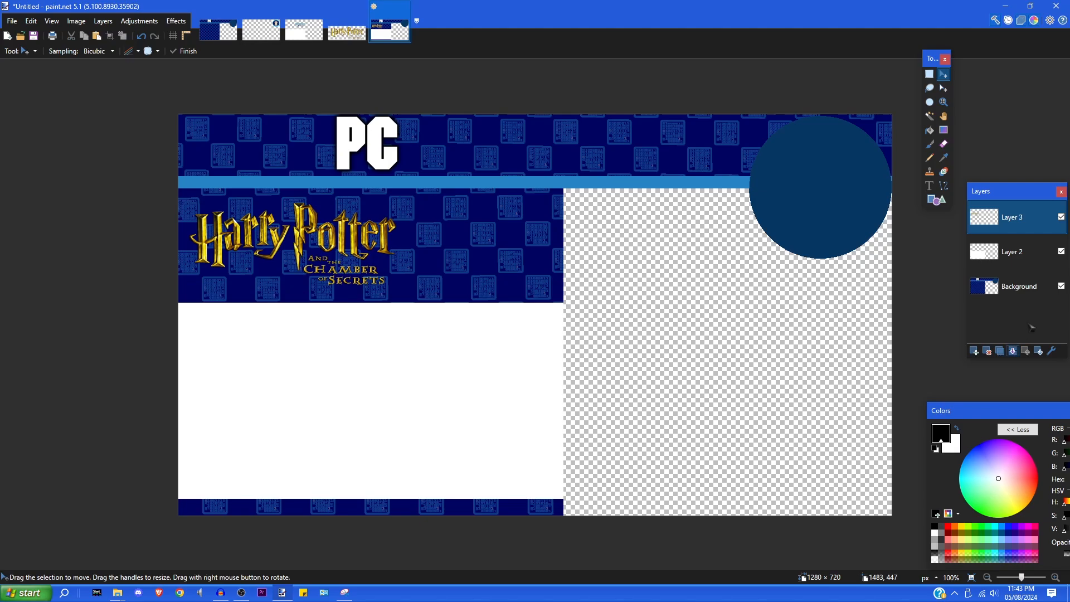
left_click(1000, 354)
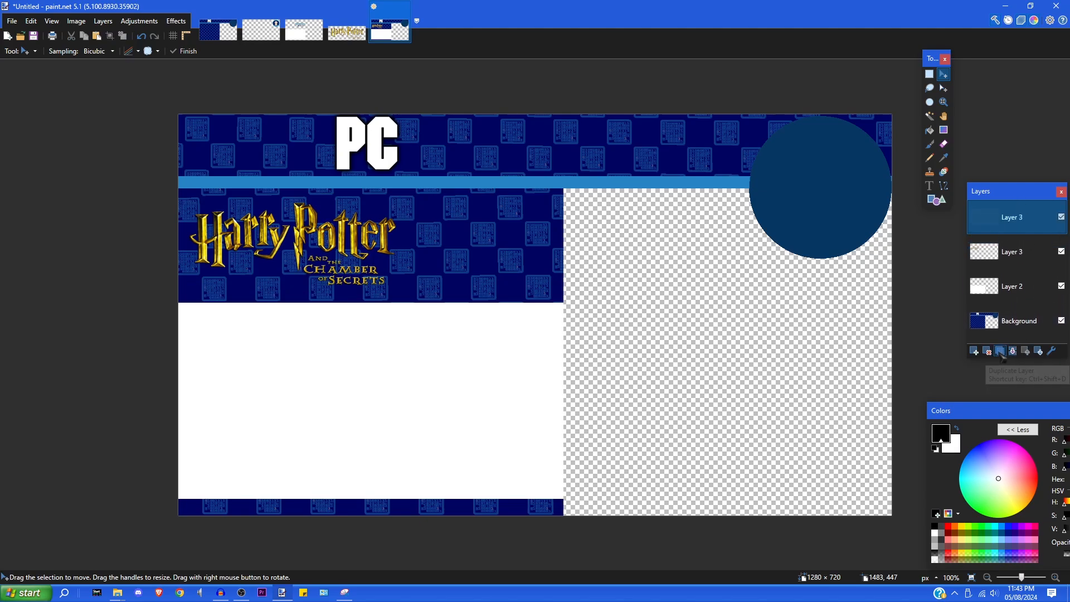
- Turn the duplicate logo black with Hue/Saturation Lightness -100 and move its layer beneath the gold logo
left_click(137, 22)
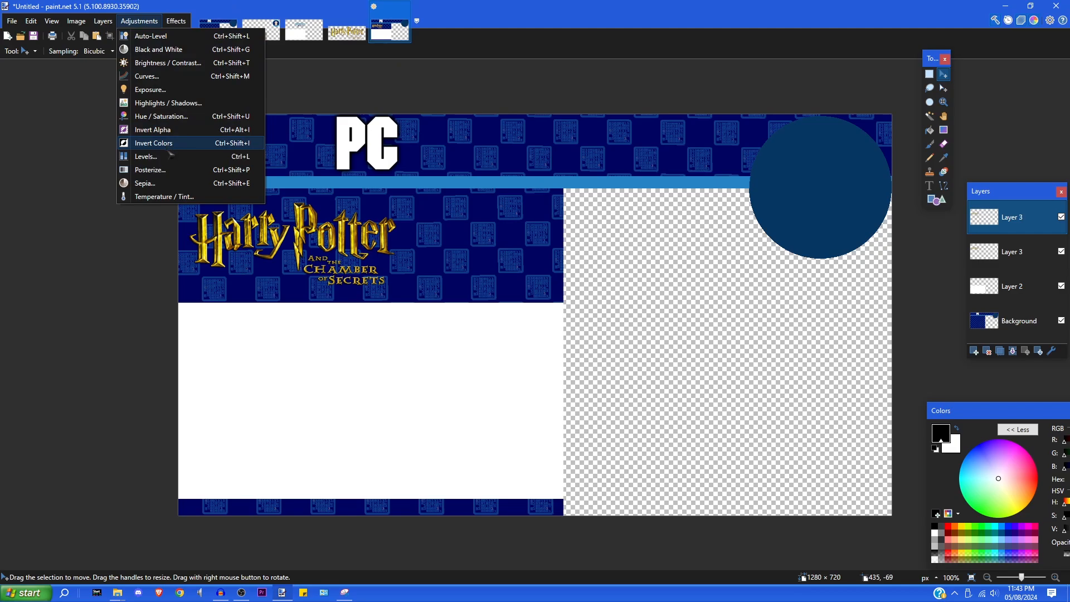
left_click(166, 122)
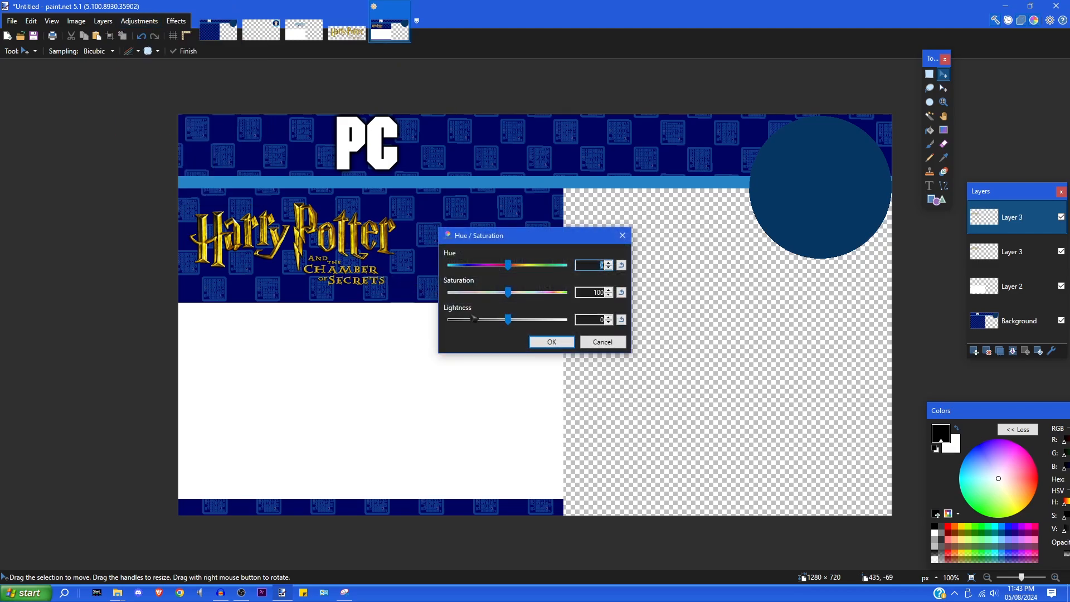
left_click_drag(489, 323, 360, 322)
left_click(552, 342)
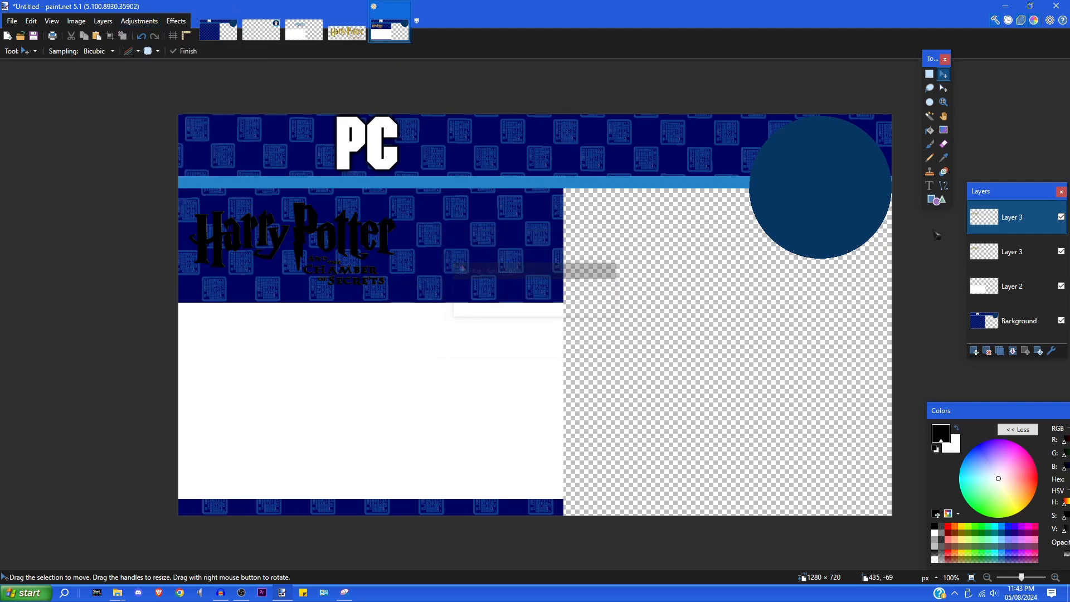
left_click_drag(1010, 221, 1010, 252)
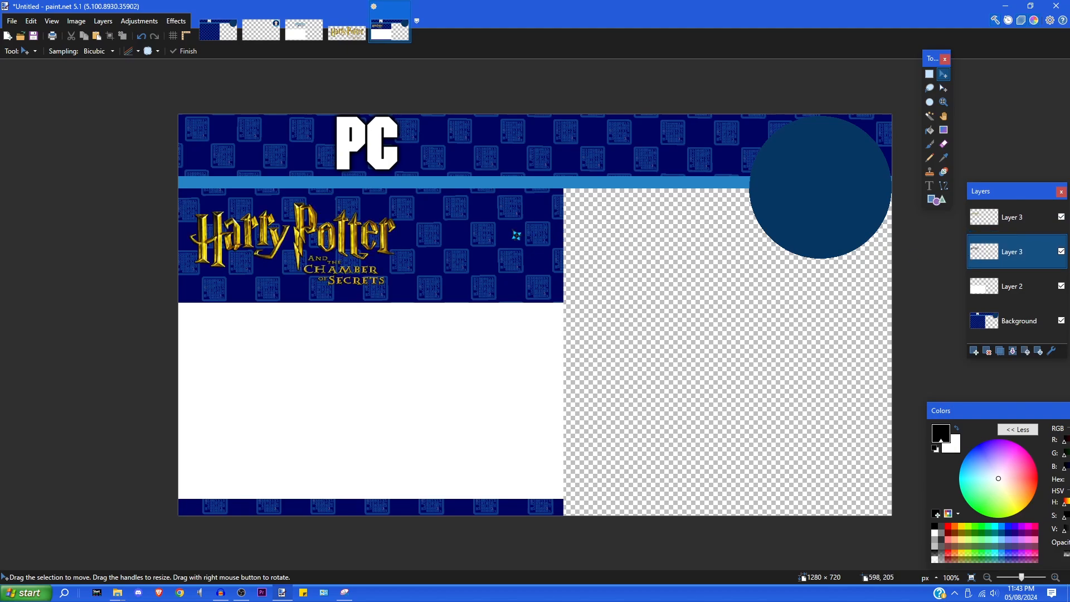
left_click(176, 21)
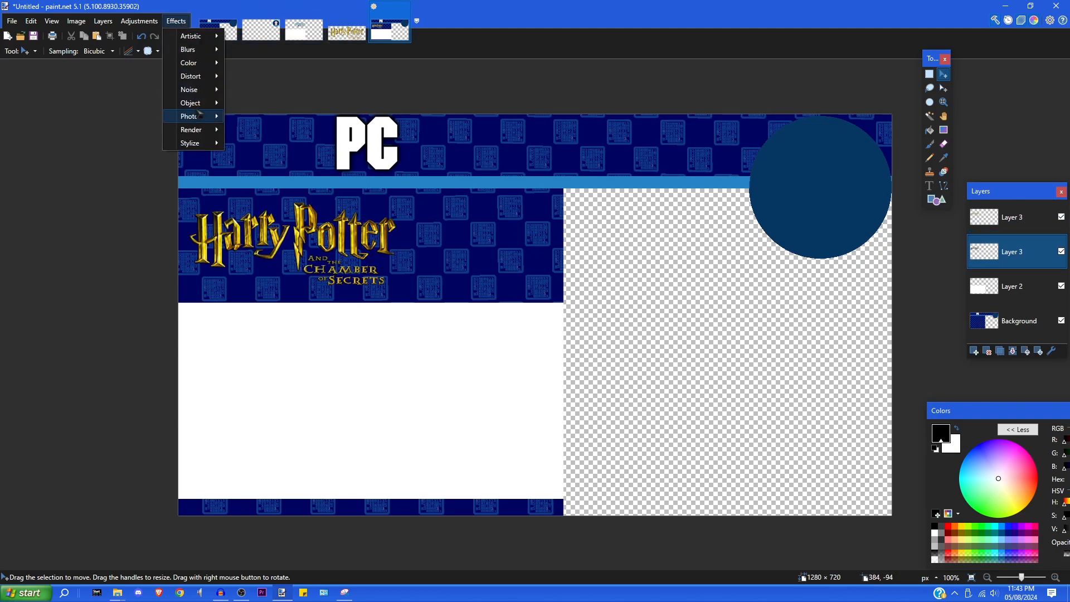
- Apply Glow to the black logo copy, then repeat it three more times with Ctrl+F
mouse_move(199, 115)
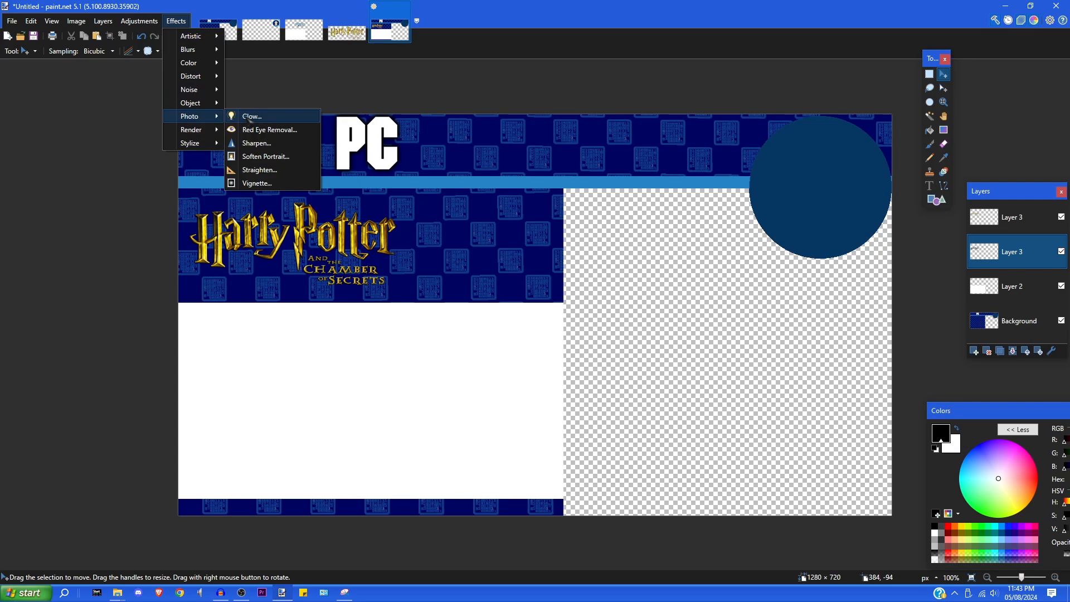
left_click(249, 118)
left_click(550, 342)
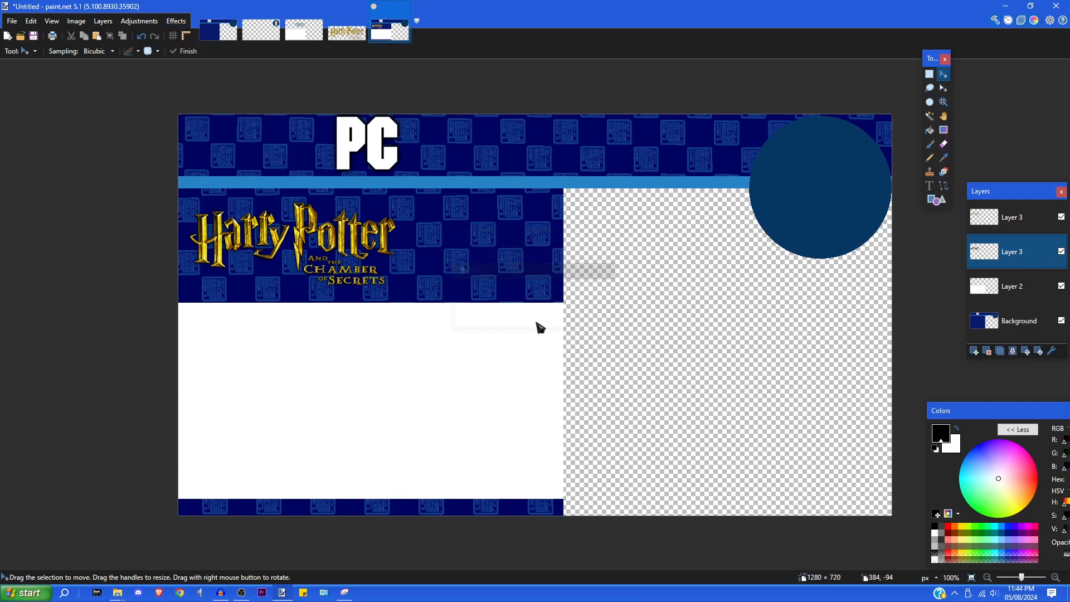
key("ctrl+f")
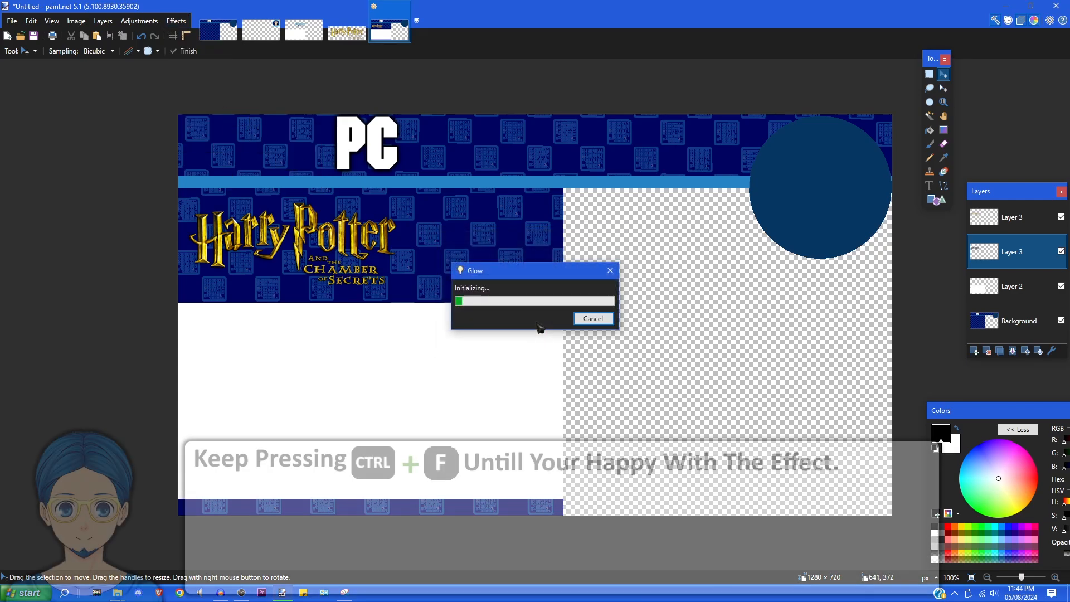
key("ctrl+f")
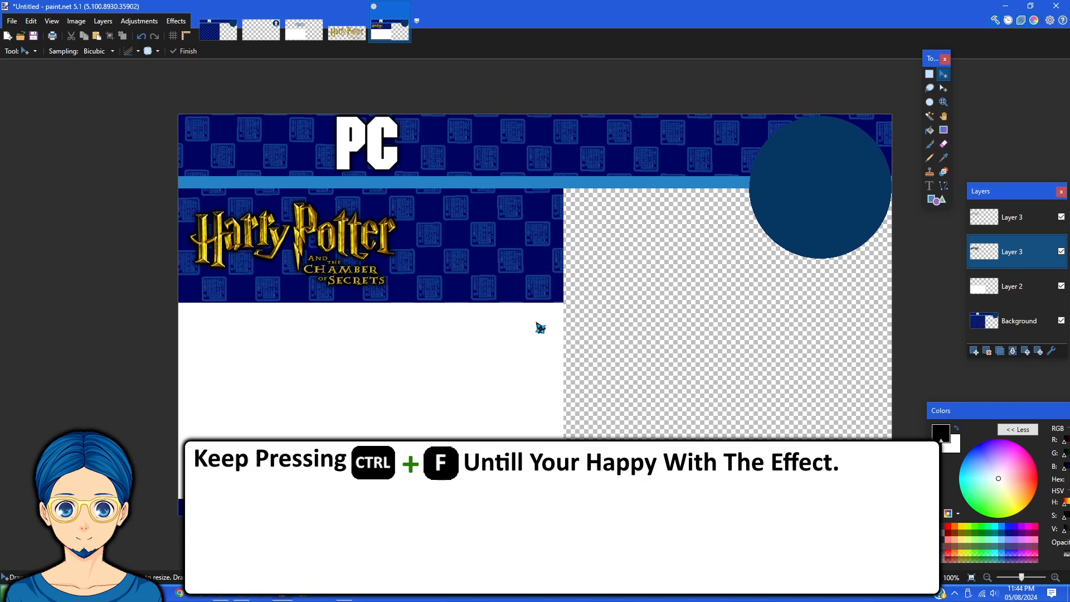
key("ctrl+f")
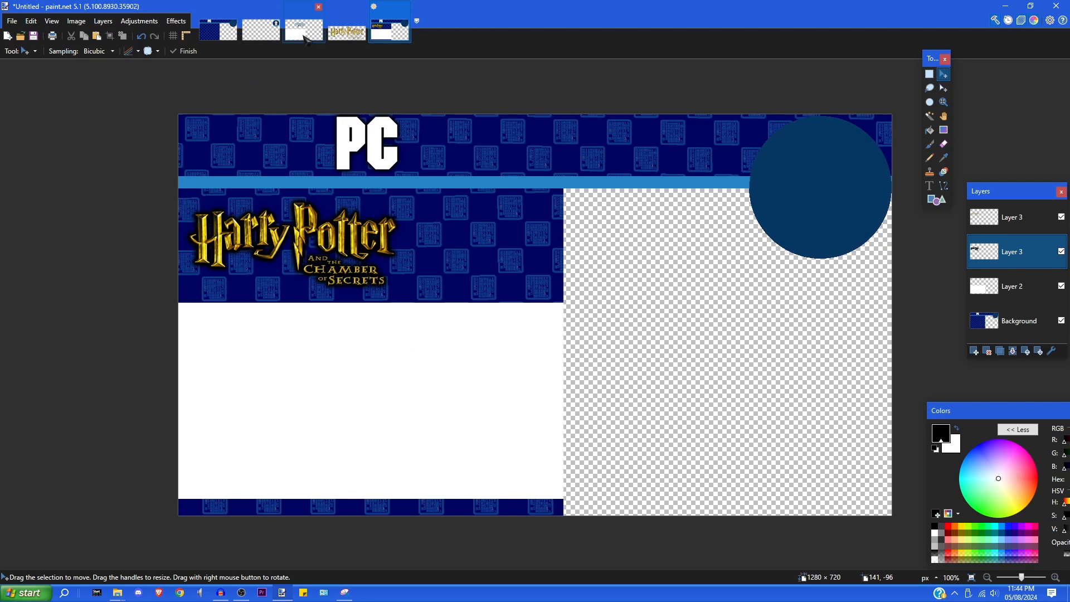
left_click(304, 36)
- Select and copy the EXTRA ボーナス logo from Extra Template.png
key("s")
key("ctrl+a")
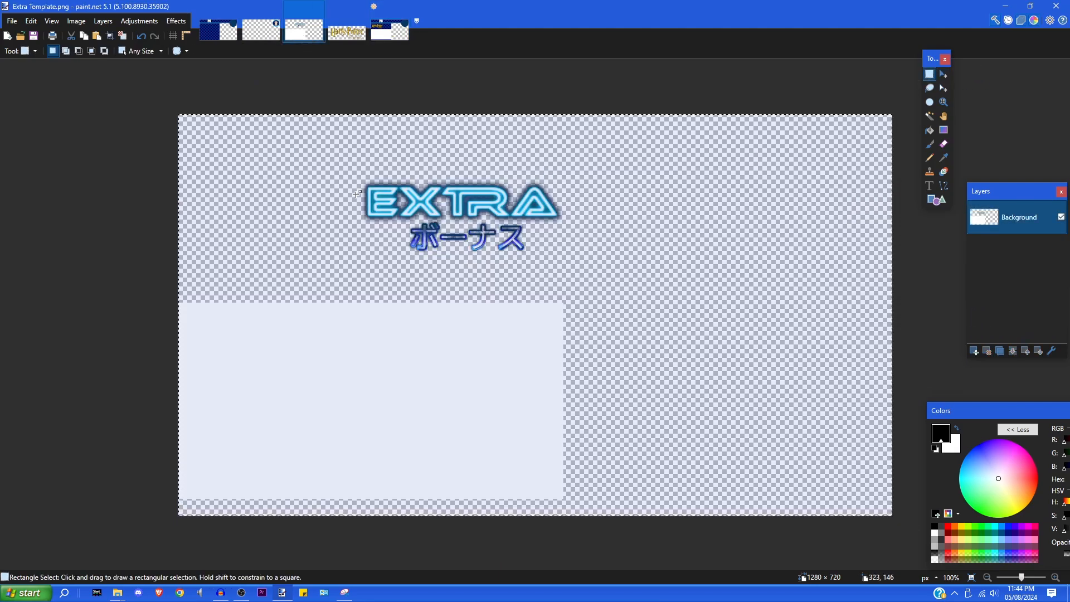
left_click(341, 150)
left_click_drag(331, 137, 623, 284)
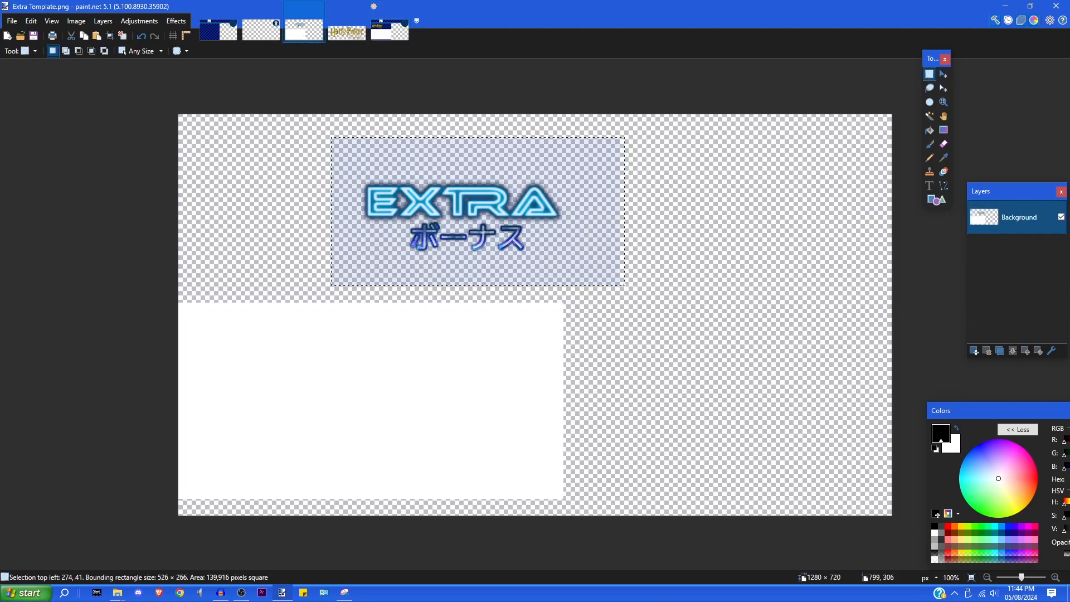
left_click(31, 21)
left_click(39, 79)
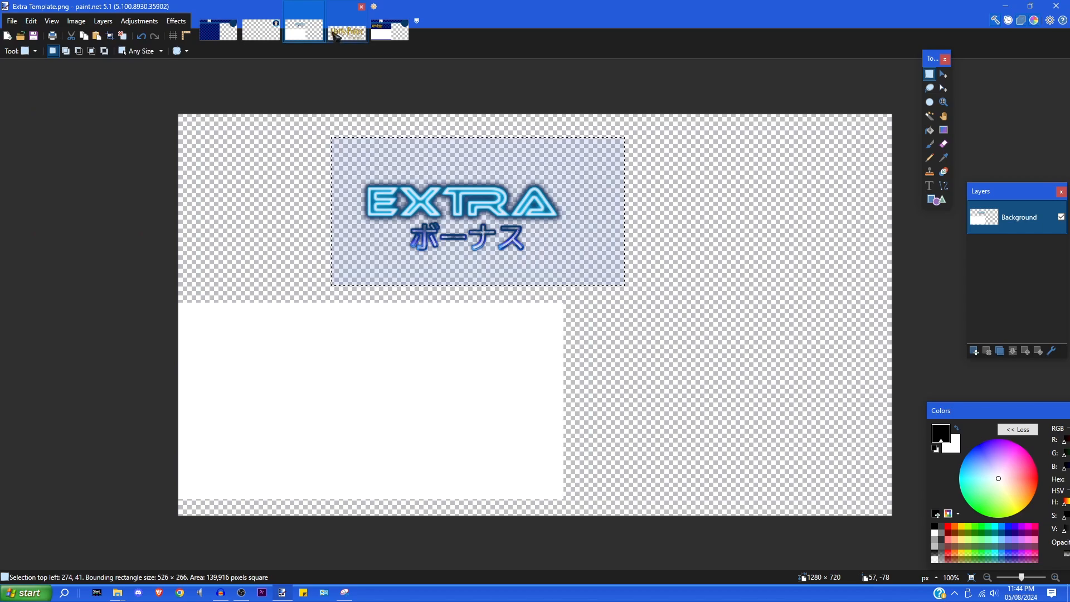
- Paste the EXTRA logo onto a new layer in Untitled, shrink it, and place it beside the Harry Potter title
left_click(389, 31)
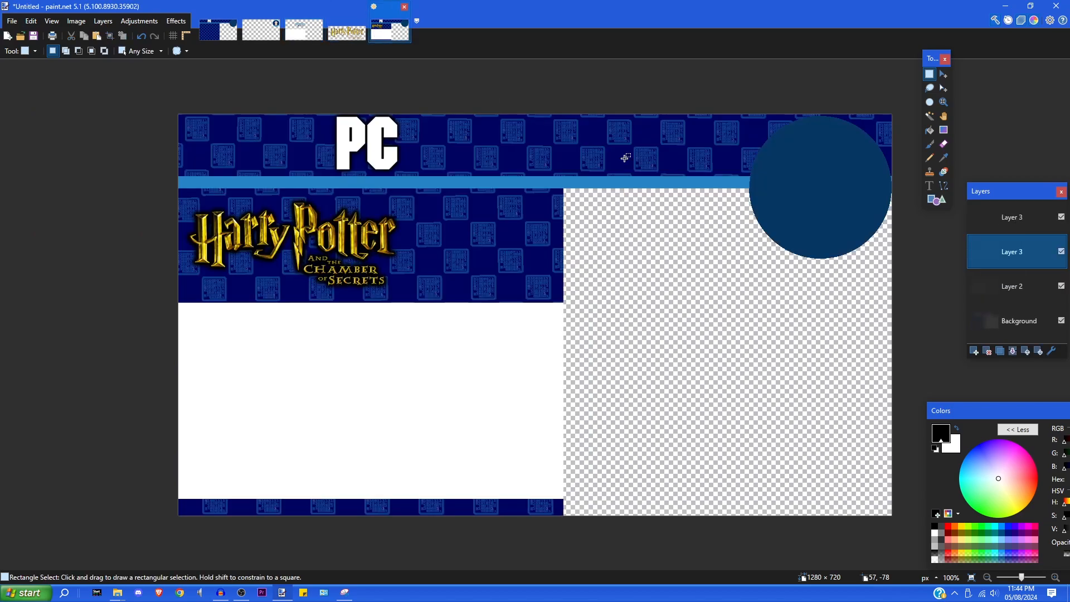
left_click(1007, 223)
left_click(973, 351)
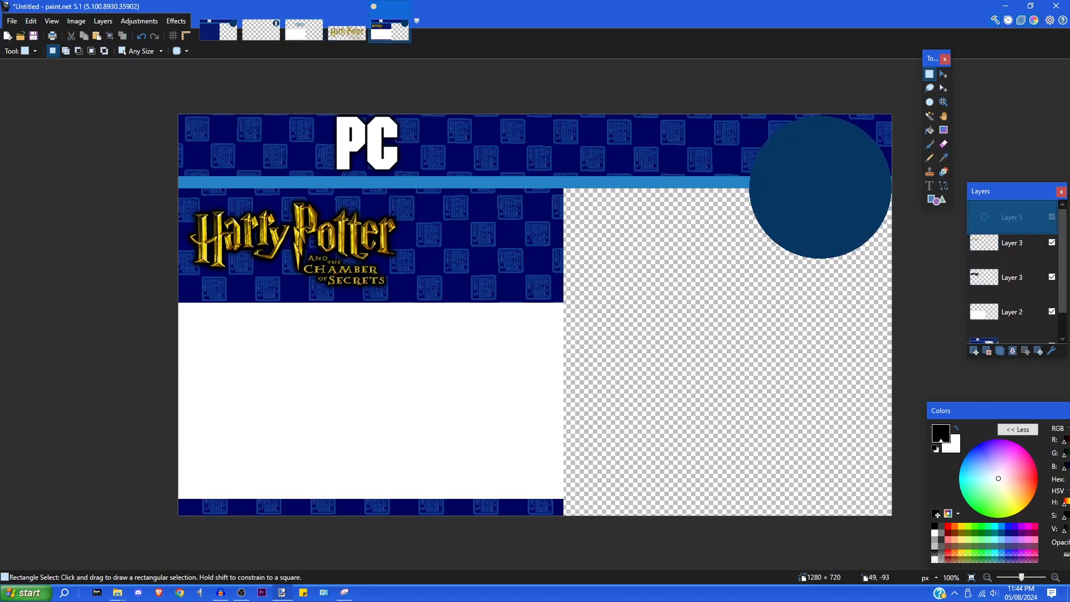
left_click(30, 21)
left_click(59, 104)
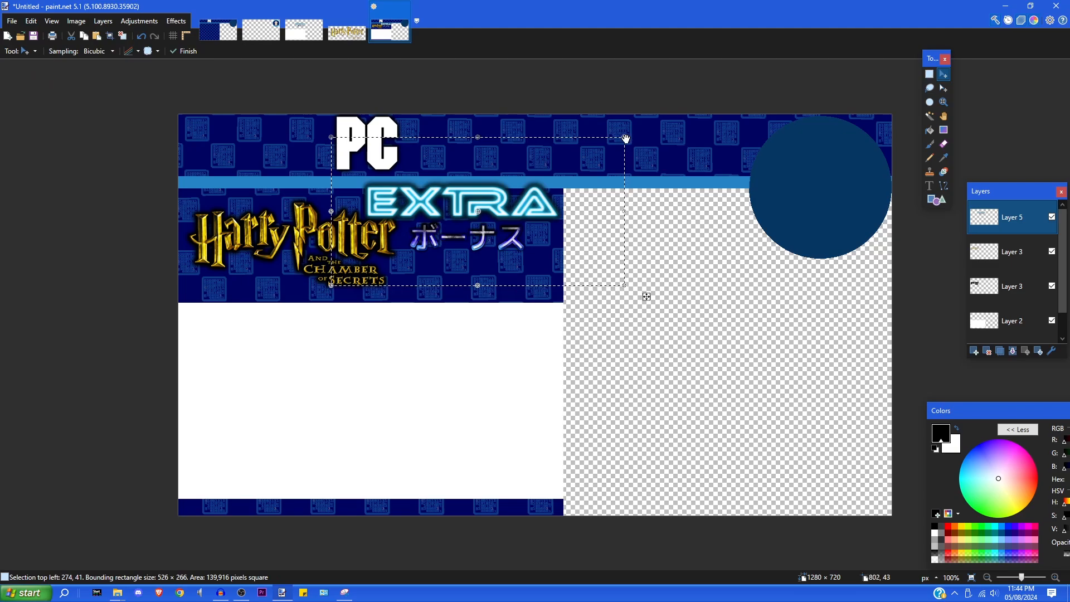
left_click_drag(625, 138, 513, 195)
left_click_drag(430, 257, 494, 260)
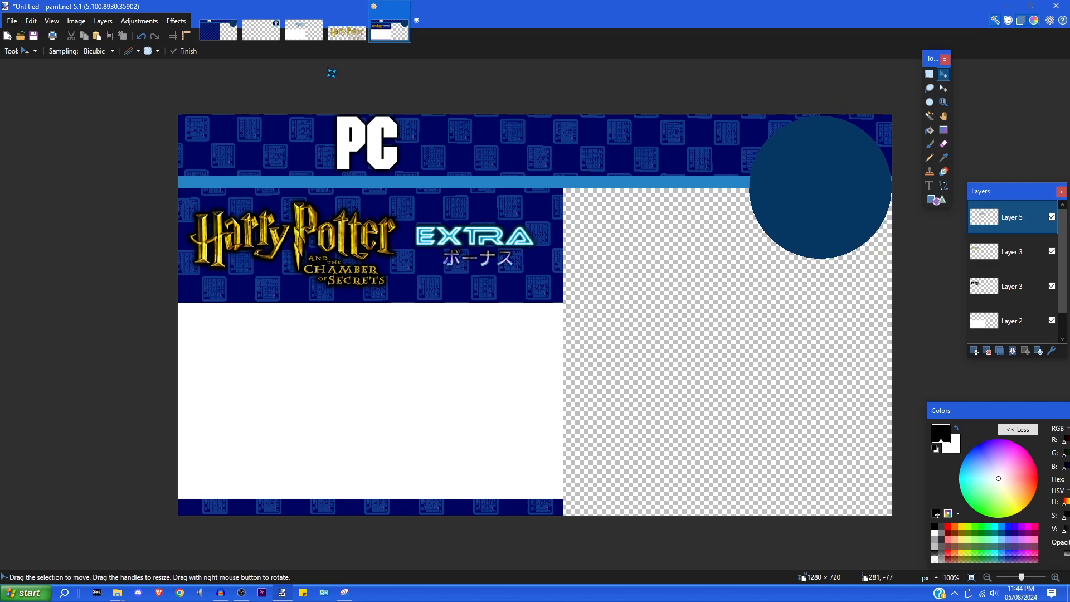
left_click(262, 30)
left_click(32, 21)
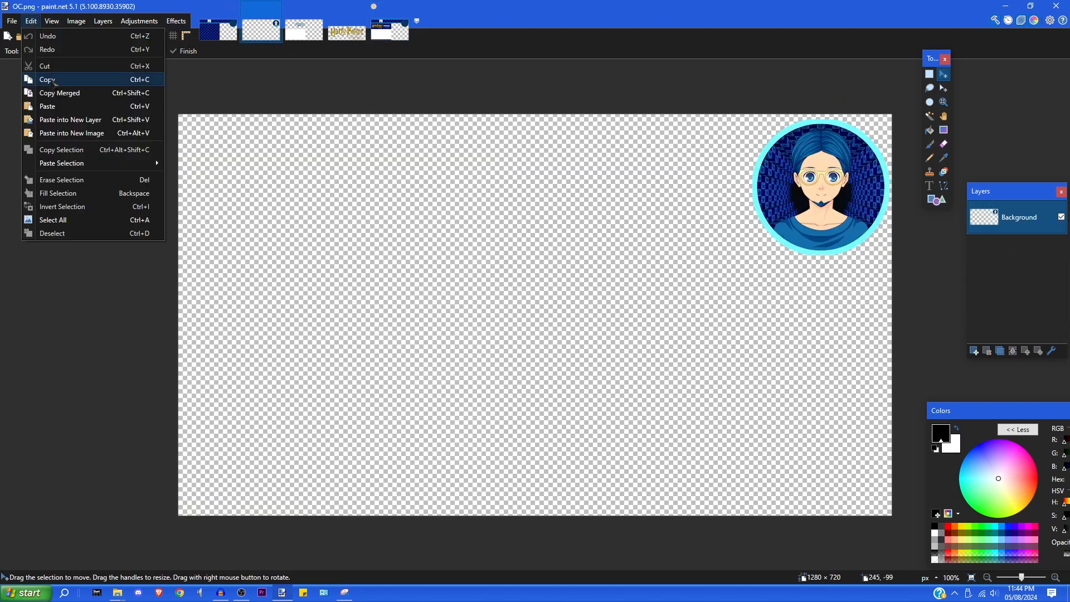
left_click(50, 80)
key("ctrl+a")
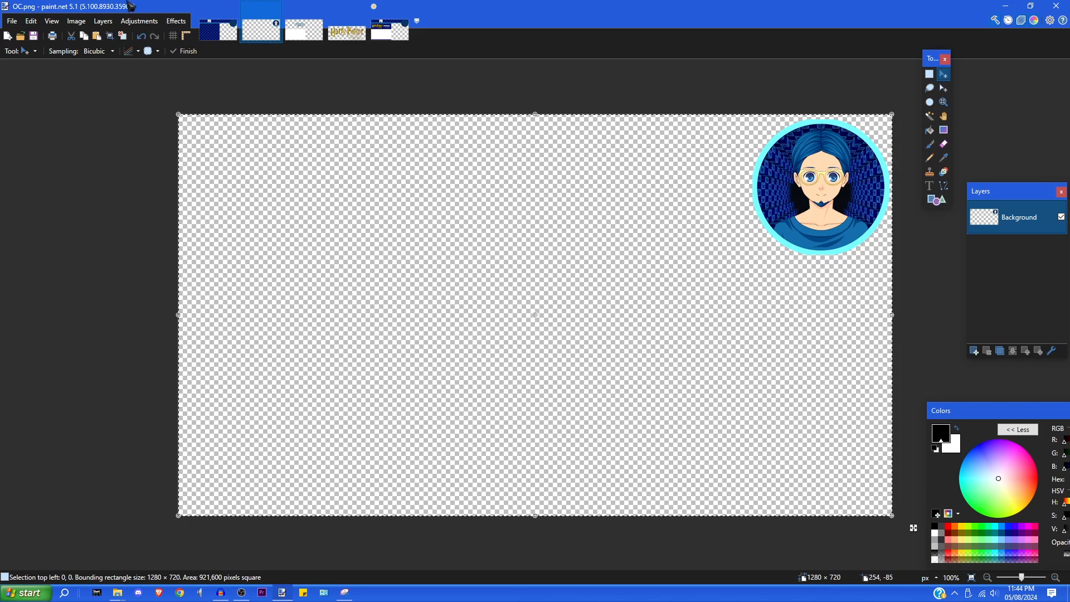
left_click(31, 21)
left_click(150, 81)
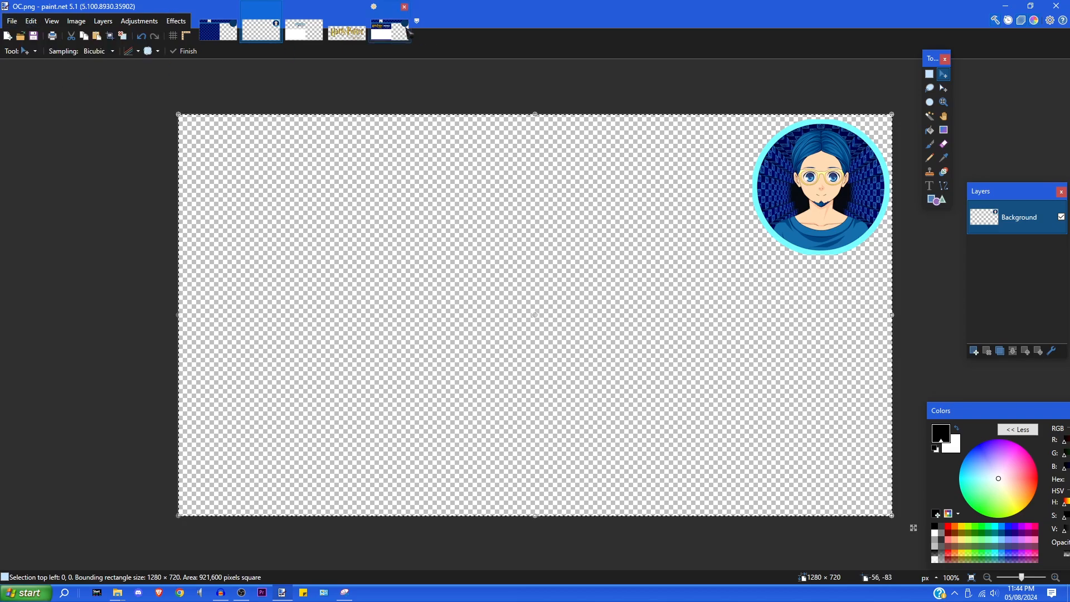
left_click(389, 30)
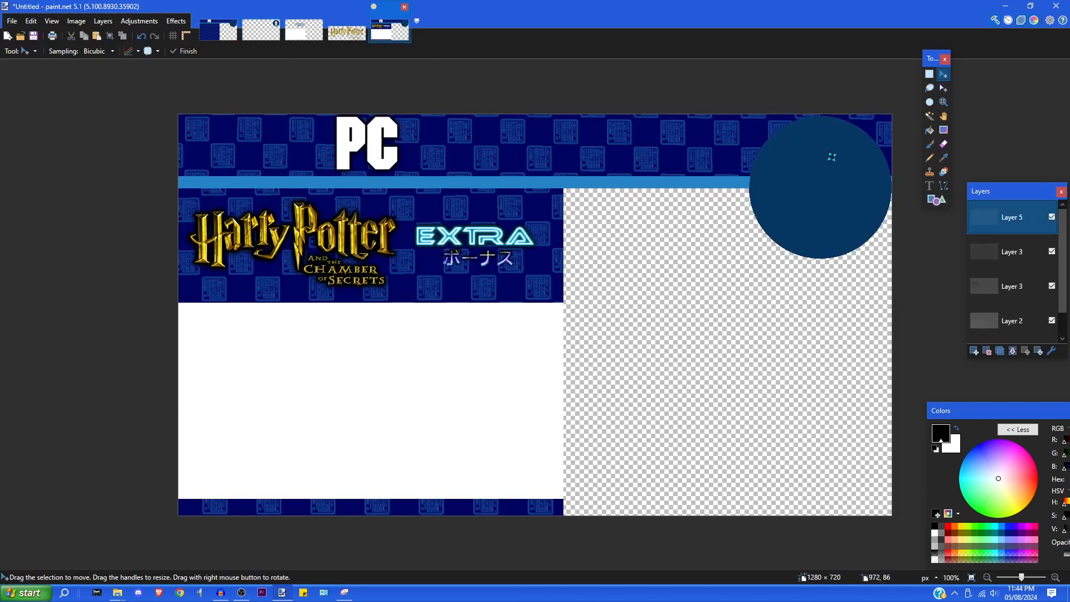
left_click(974, 351)
left_click(30, 21)
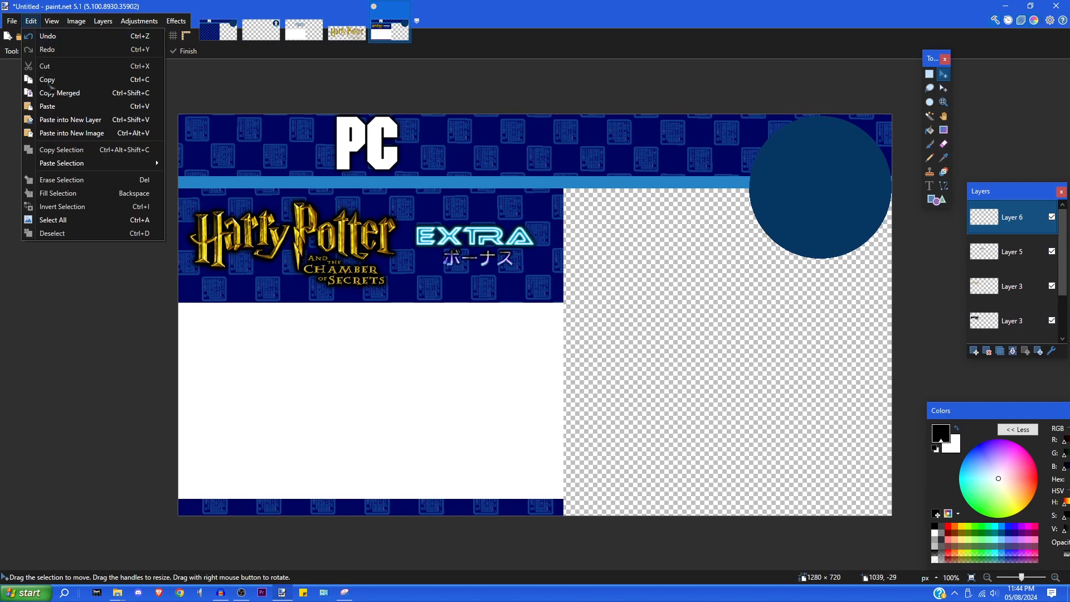
left_click(44, 106)
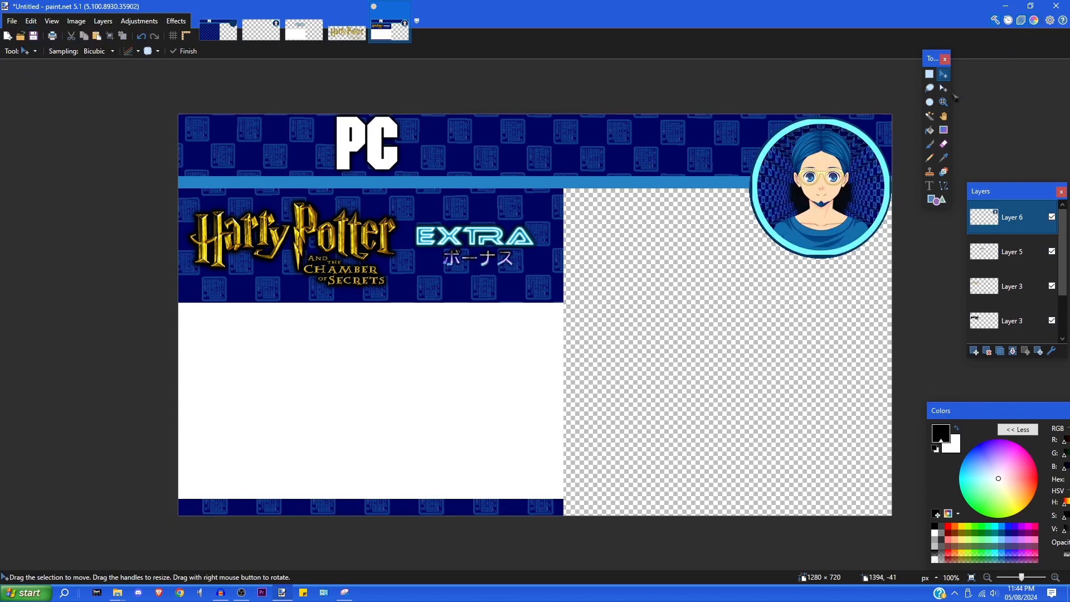
left_click(928, 74)
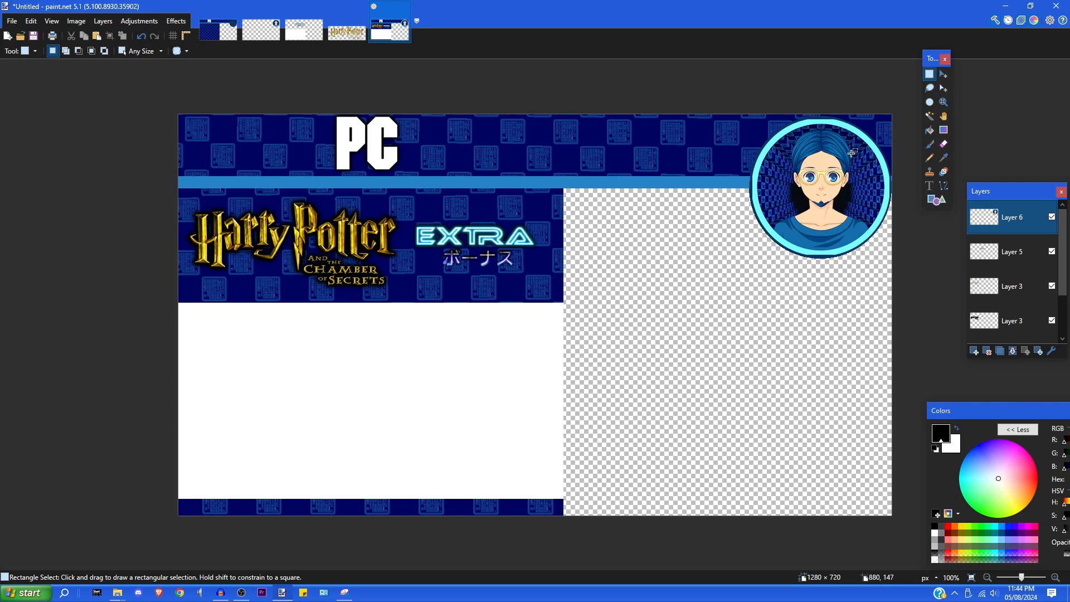
- Type 'All Boss Battles' in the white area below the Harry Potter logo
left_click(929, 186)
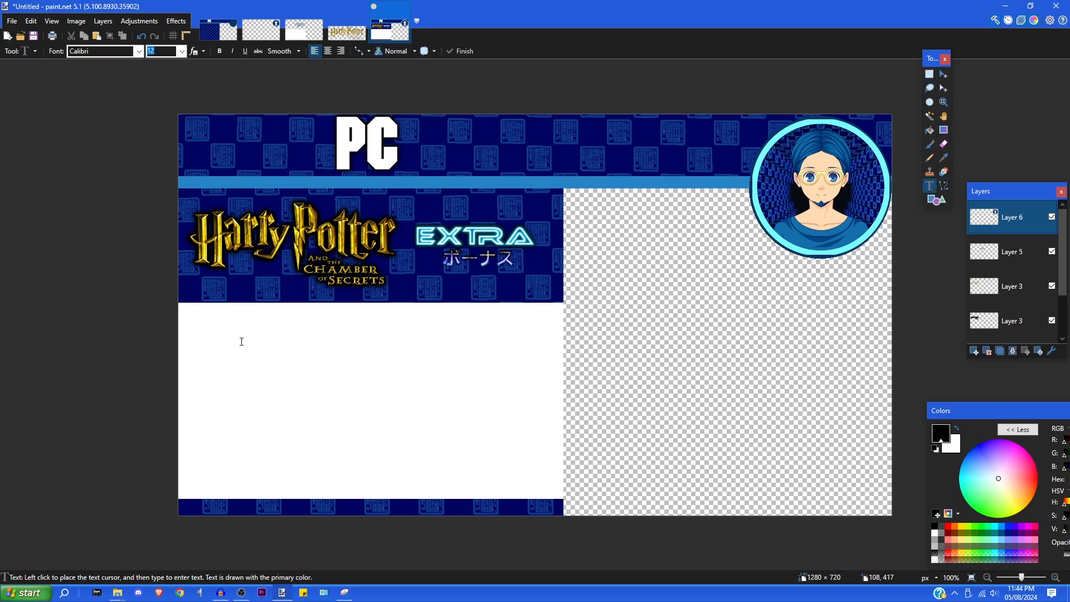
left_click(928, 74)
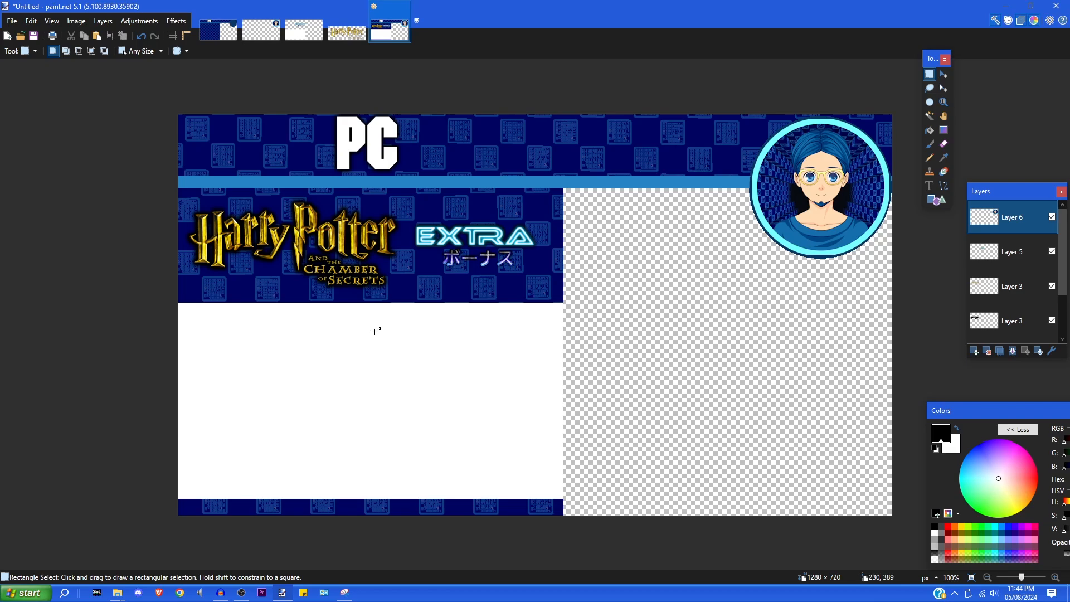
left_click(930, 186)
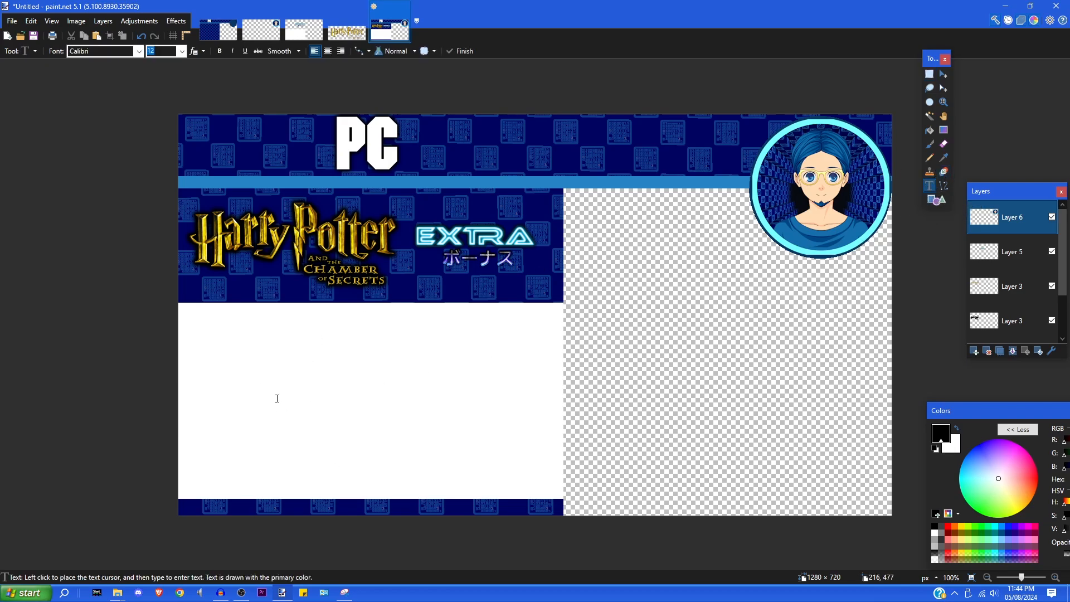
left_click(247, 408)
left_click(182, 51)
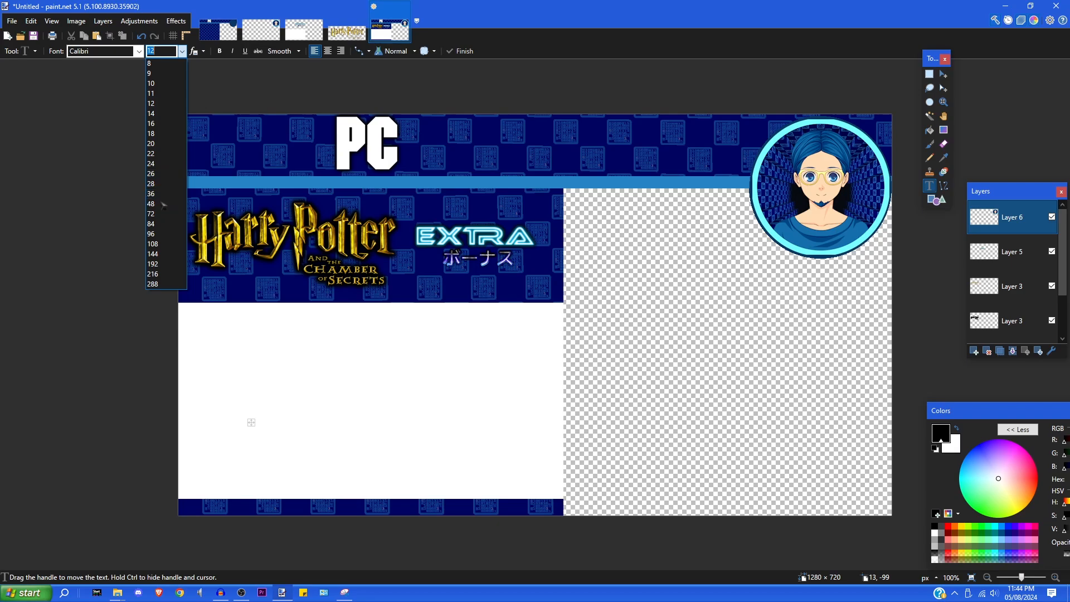
left_click(168, 216)
type("A")
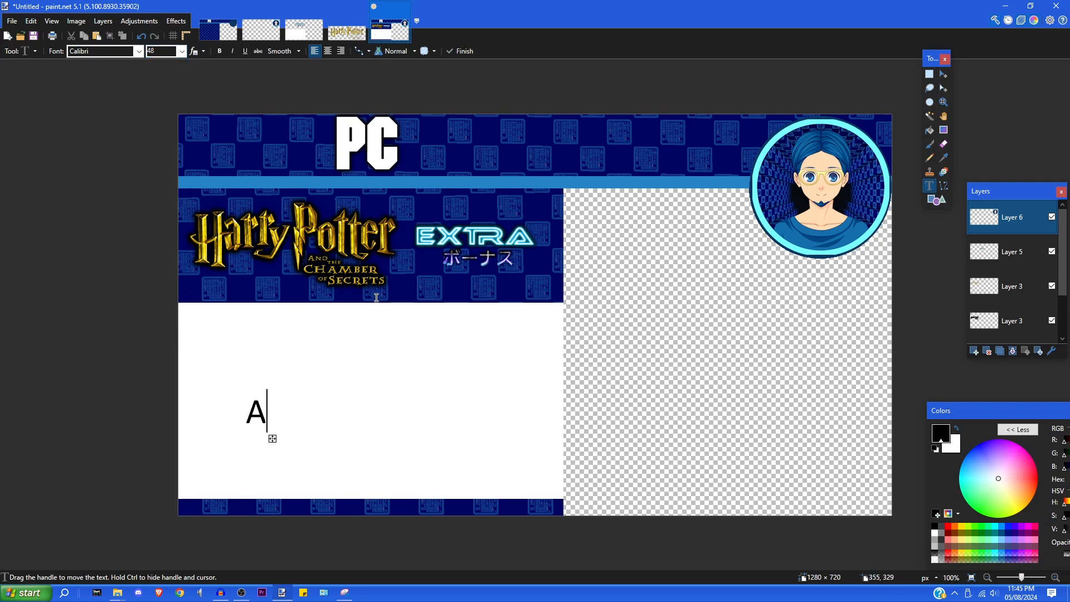
type("ll Bo")
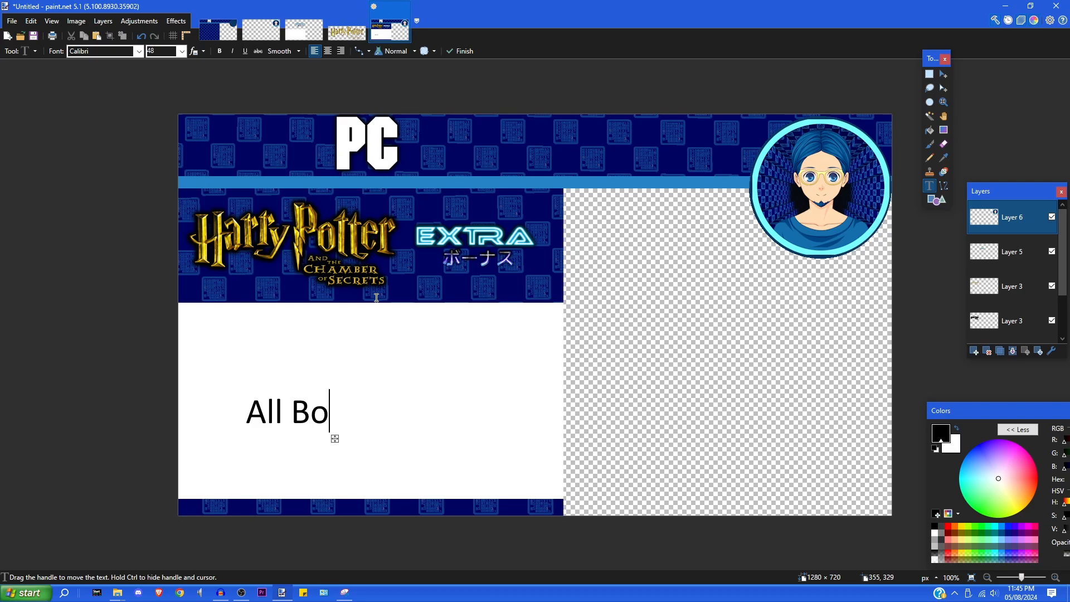
type("ss B")
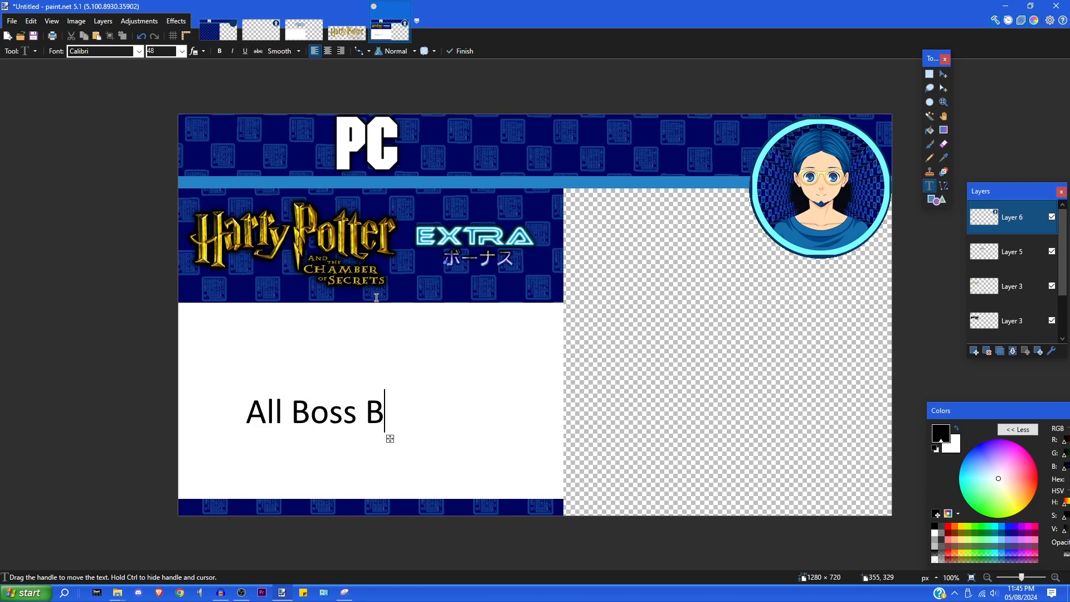
type("attle")
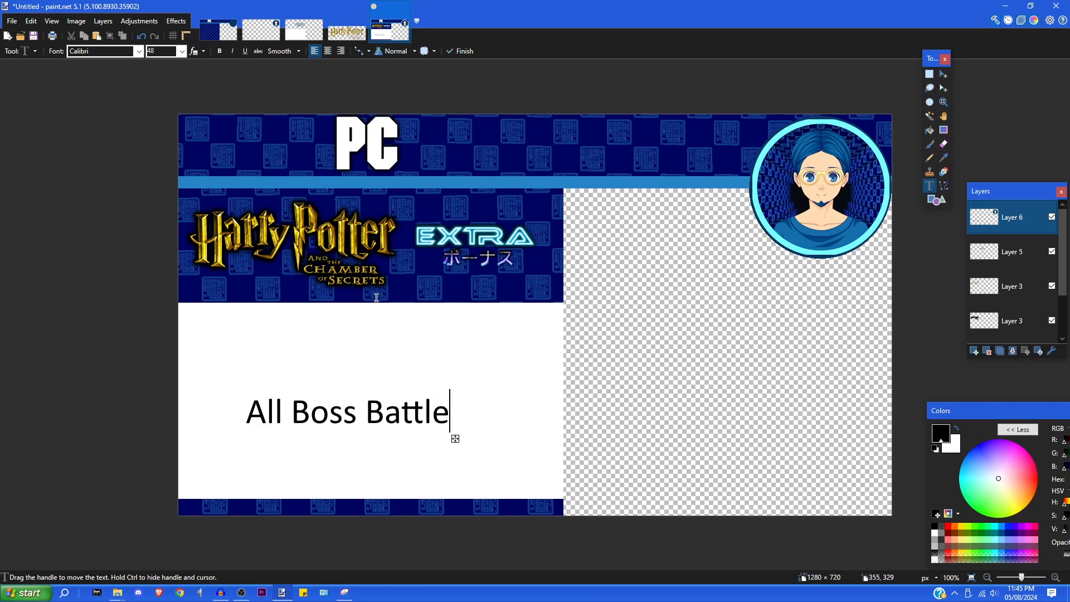
type("s")
- Make the text bold at size 84 and move it to the white area's left edge
left_click(219, 51)
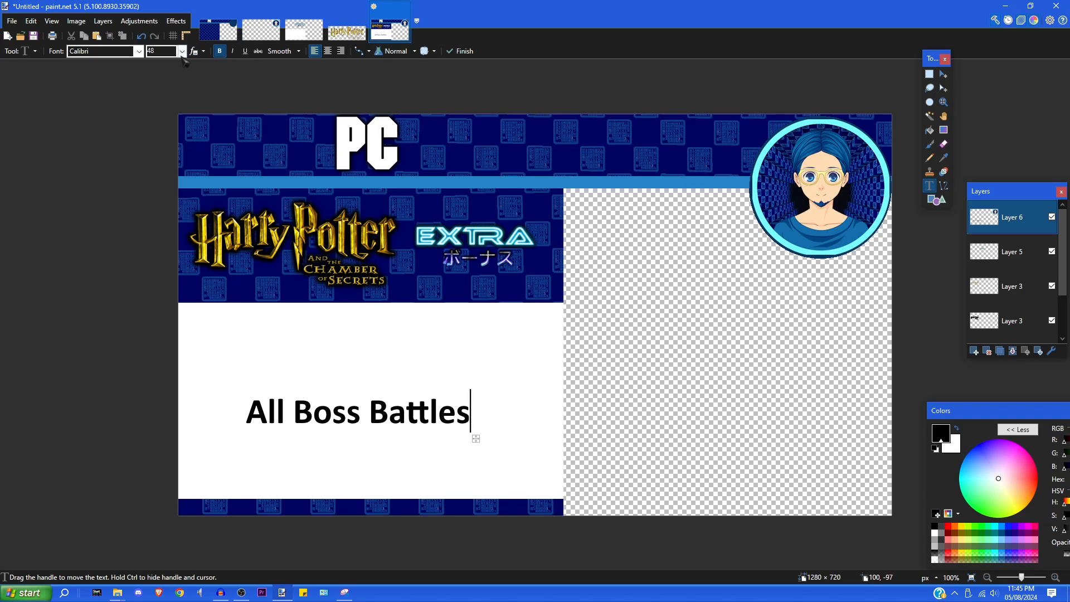
left_click(182, 51)
left_click(166, 245)
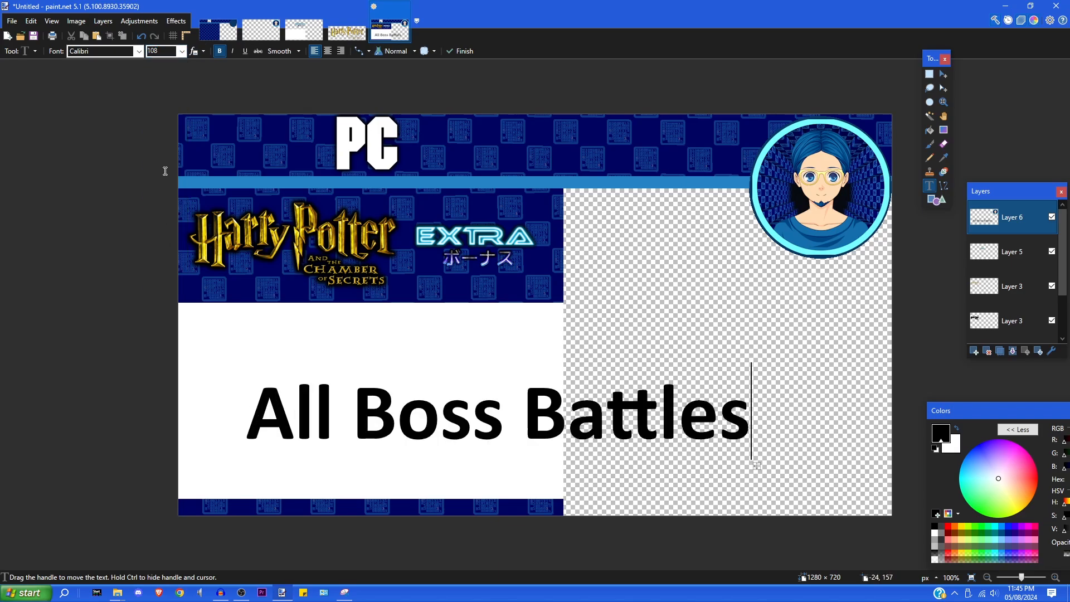
left_click(183, 51)
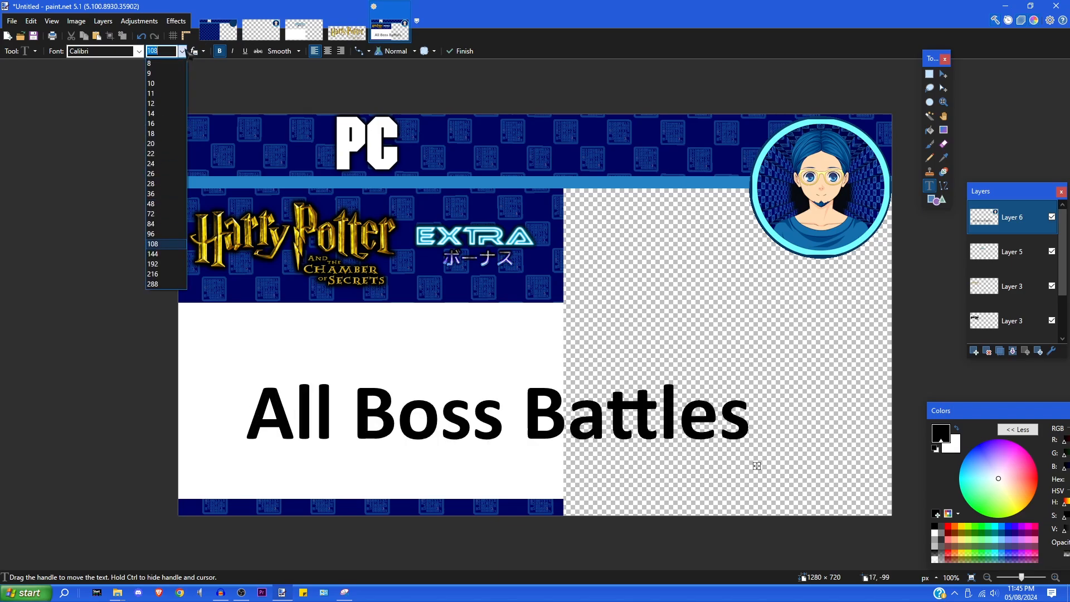
left_click(156, 223)
left_click_drag(640, 449, 577, 444)
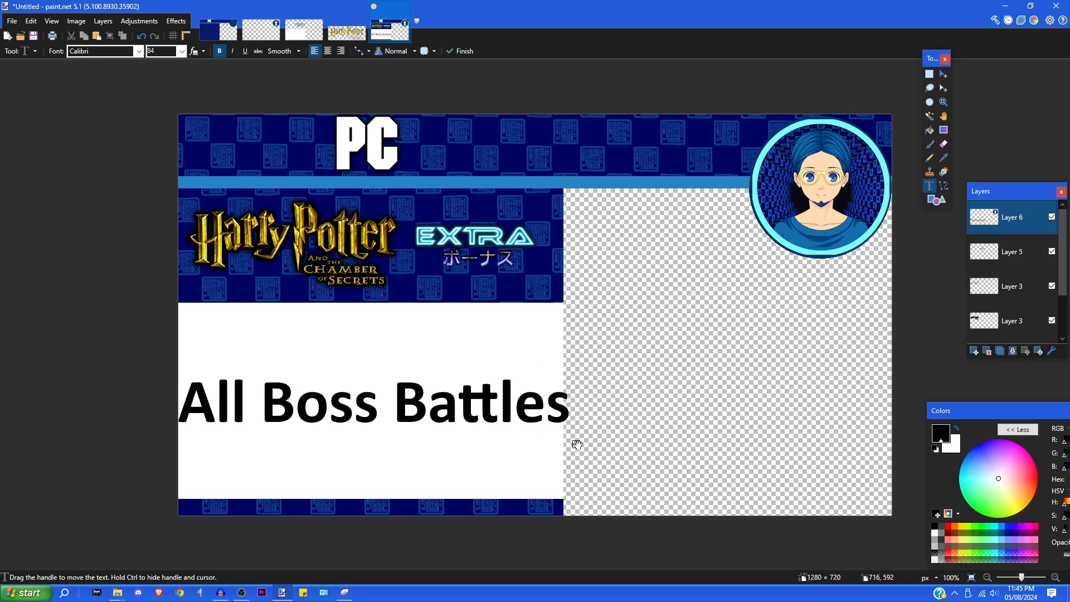
- Break 'Battles' onto a second line and centre the two-line text in the white area
key("Left")
key("Left")
key("Left")
key("Left")
key("Left")
key("Left")
key("Left")
key("Left")
key("Right")
key("Return")
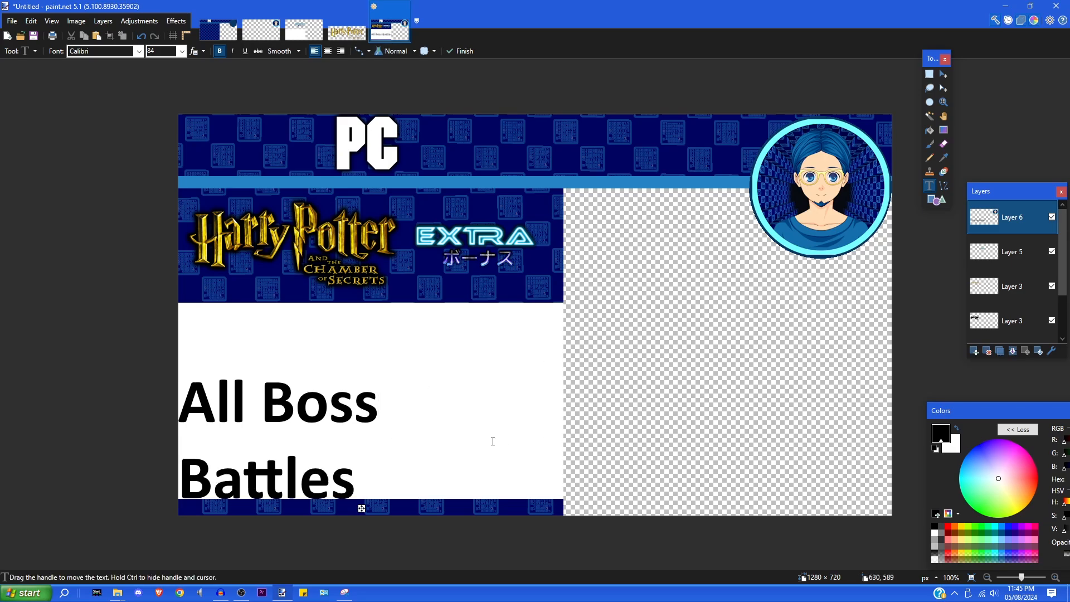
left_click_drag(362, 508, 450, 468)
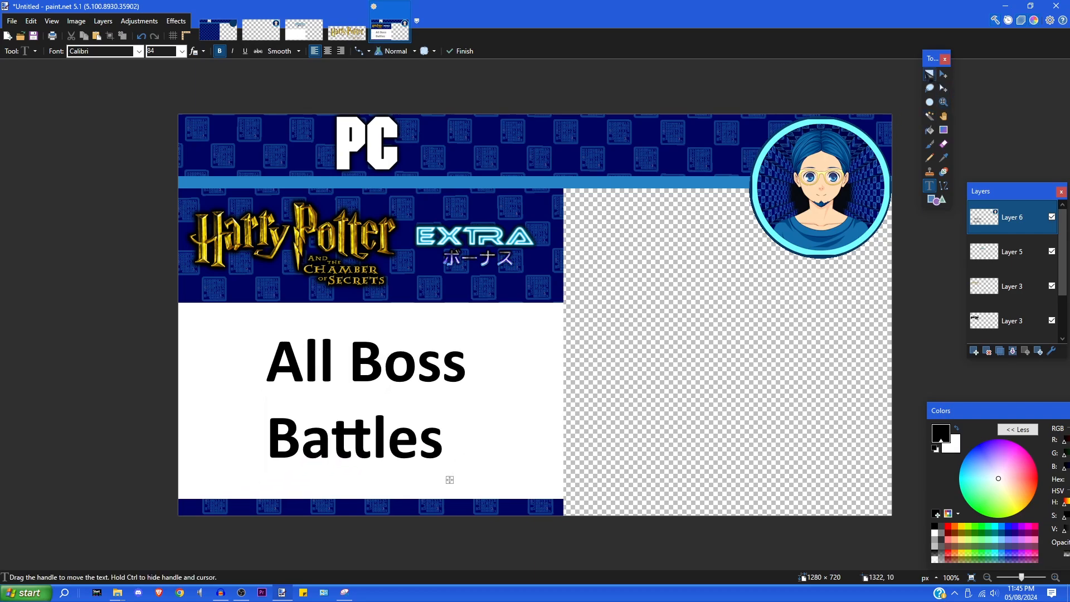
left_click(929, 74)
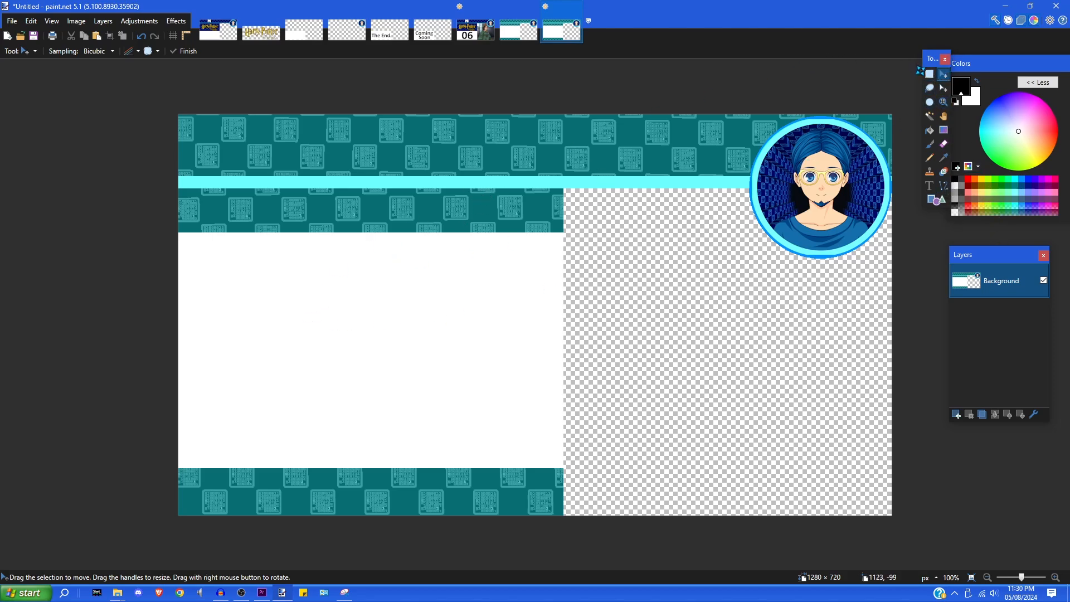
- Type 'How to make thumbnail' at size 16 in the template's white area
left_click(929, 73)
left_click(929, 186)
left_click(291, 330)
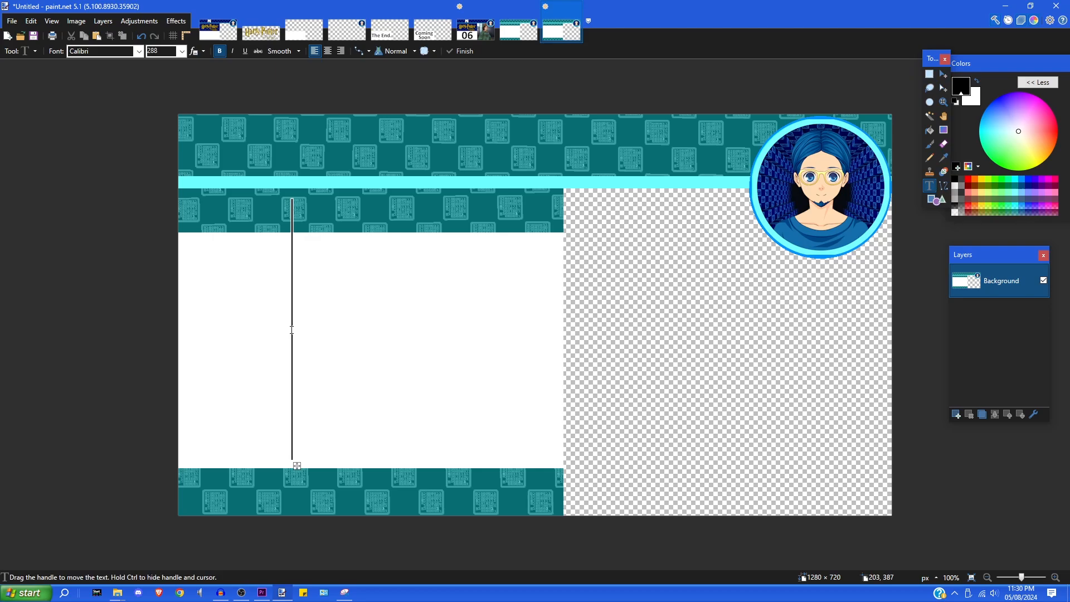
left_click(181, 50)
left_click(167, 130)
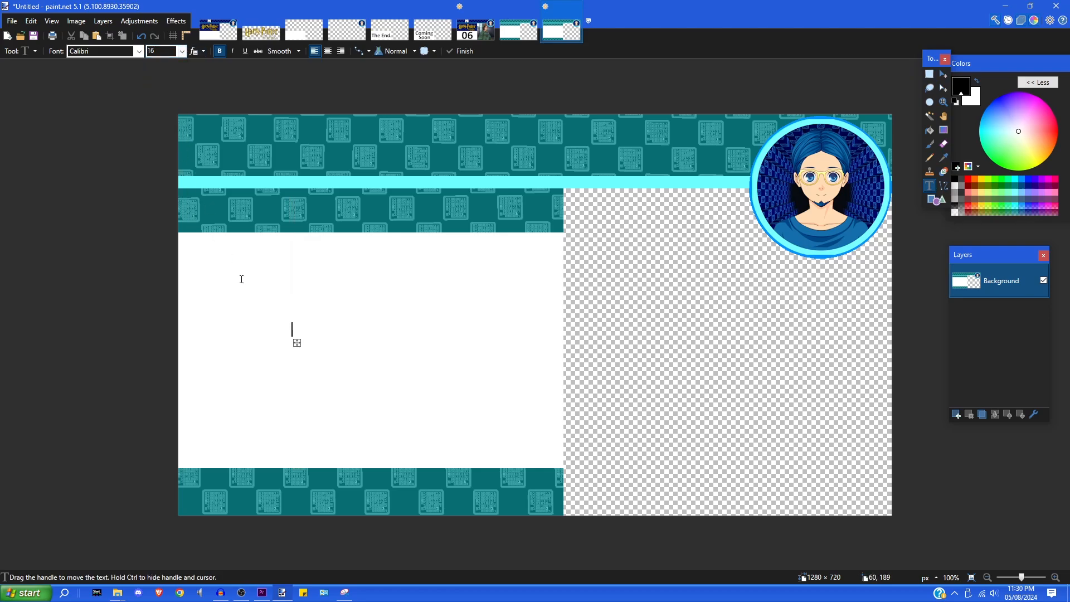
left_click_drag(297, 342, 272, 350)
type("How to ms")
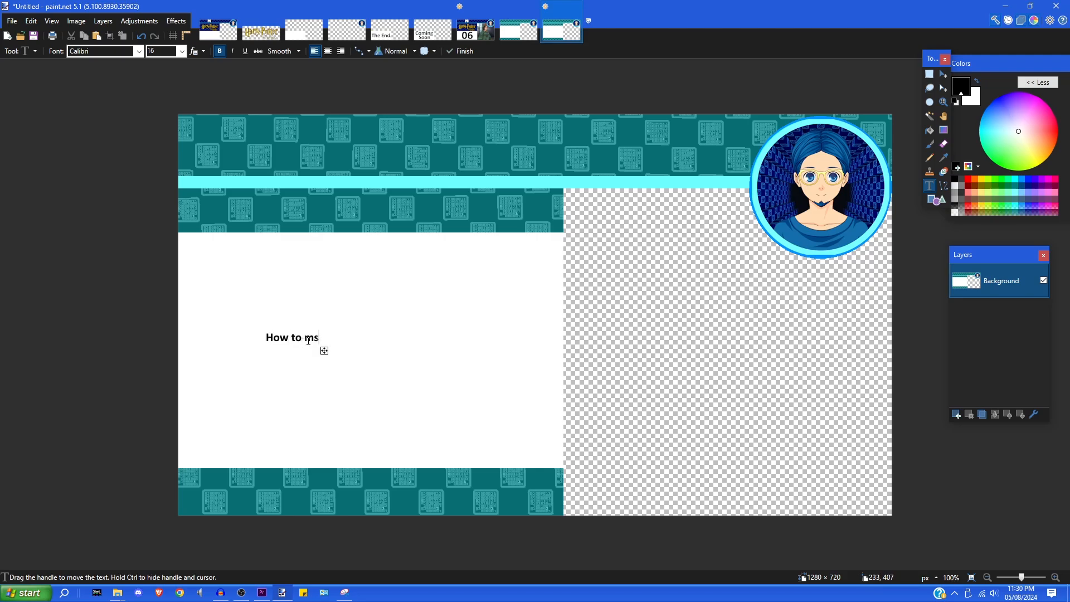
key("BackSpace")
type("ake thumbnail")
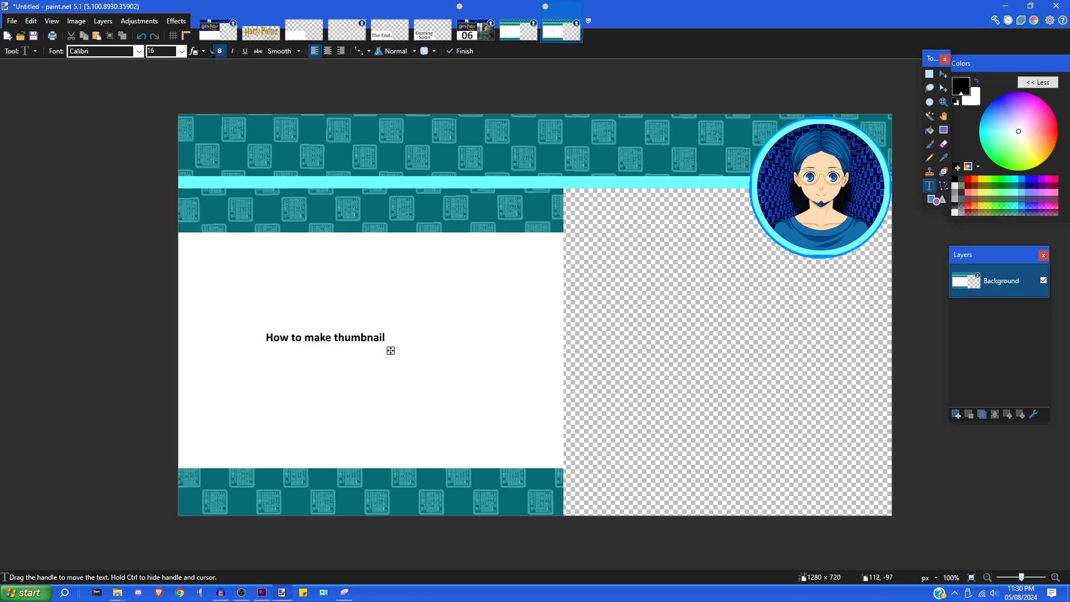
- Resize the title text to 48 and move it left and down in the white area
left_click(182, 51)
left_click(167, 216)
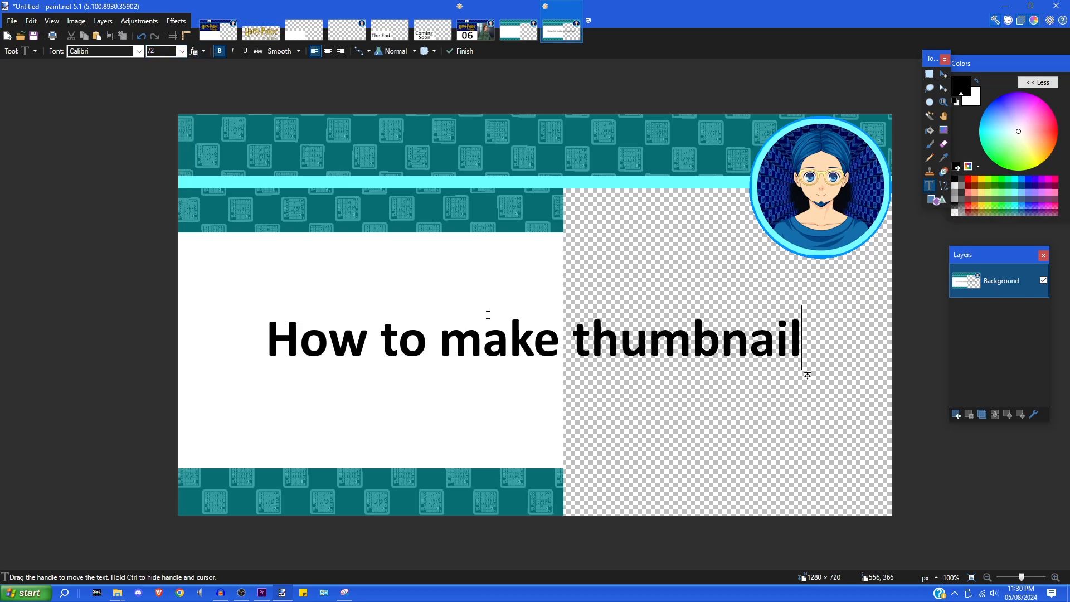
left_click(182, 51)
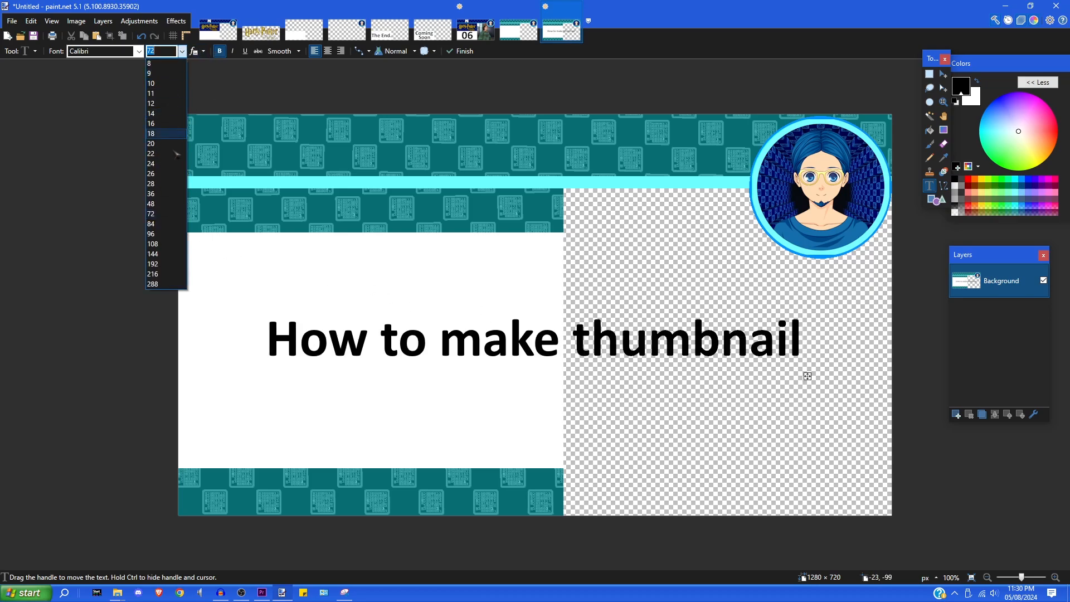
left_click(151, 204)
left_click_drag(626, 363, 557, 369)
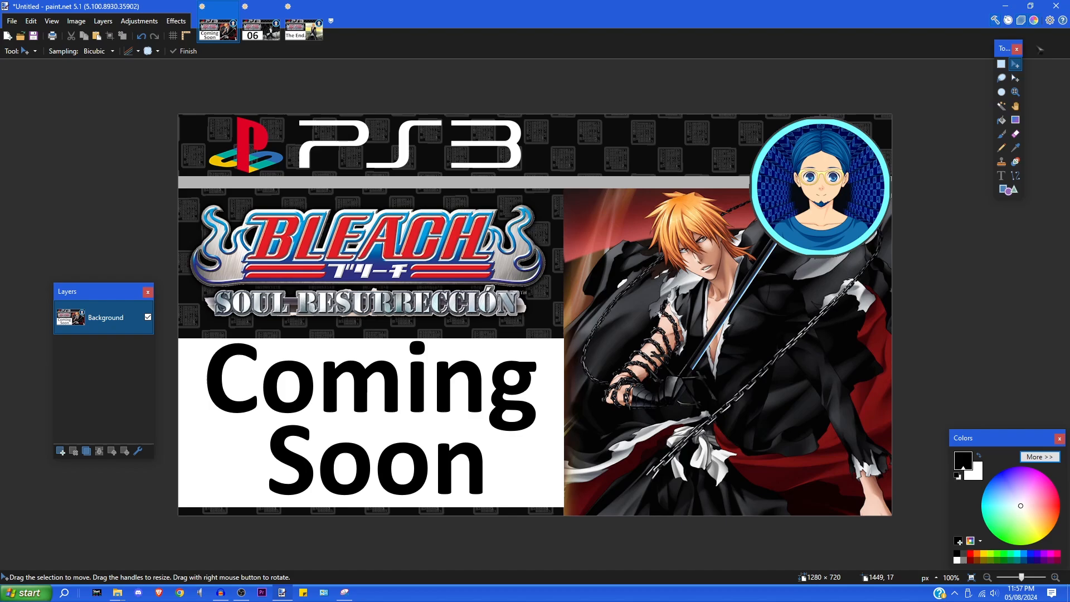
- Move the Tools window aside and bring the '06' episode thumbnail to the front
left_click(1000, 63)
left_click_drag(1002, 48, 1038, 64)
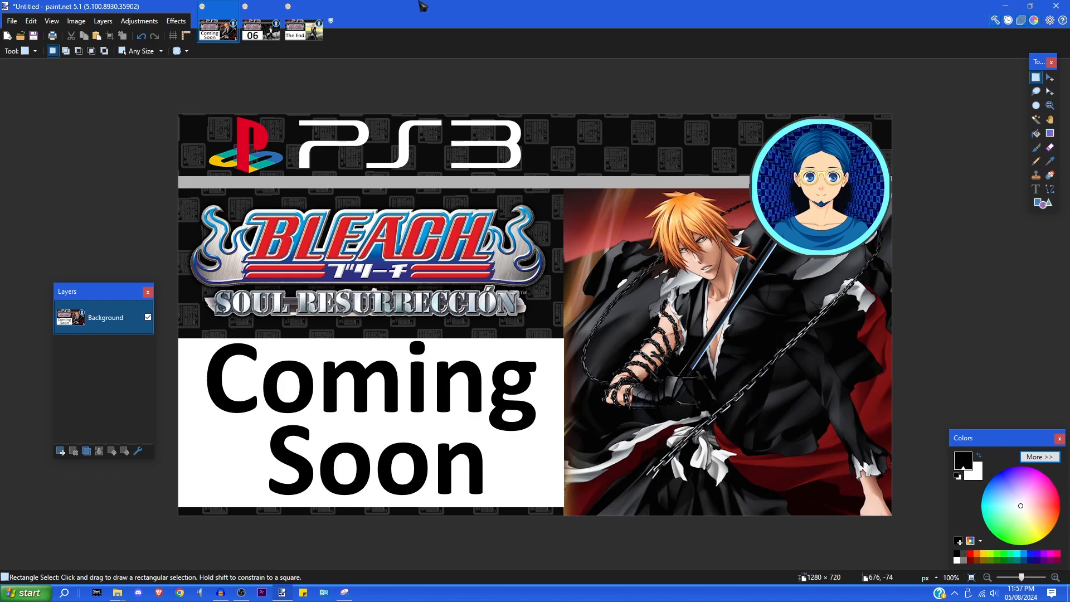
left_click(261, 31)
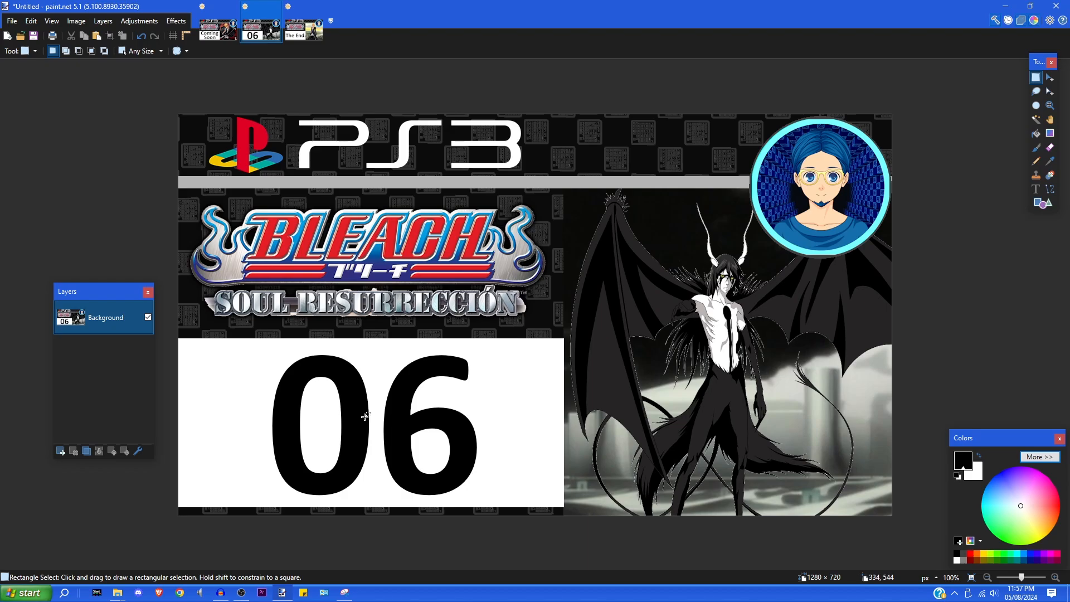